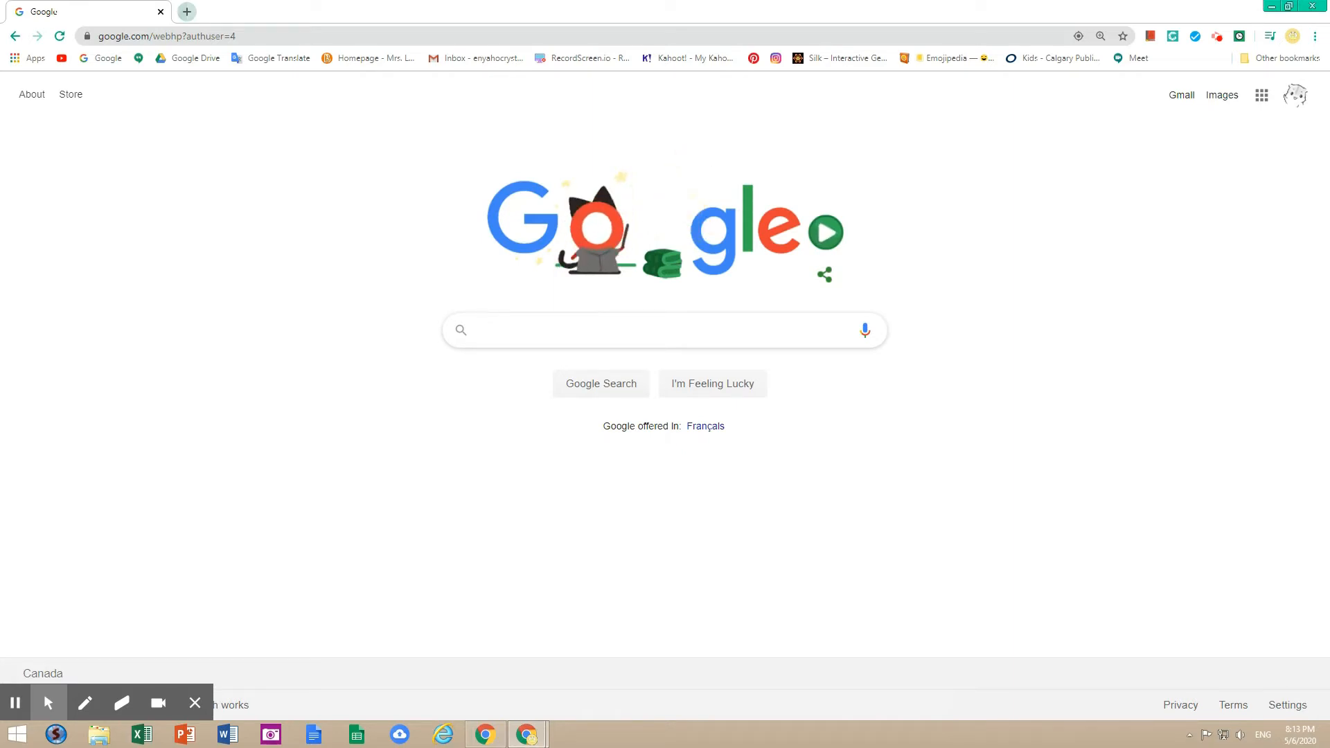
Step: Search the web for "zoom", open the official Zoom website and go to its plans and pricing page
type("zoom")
key("Return")
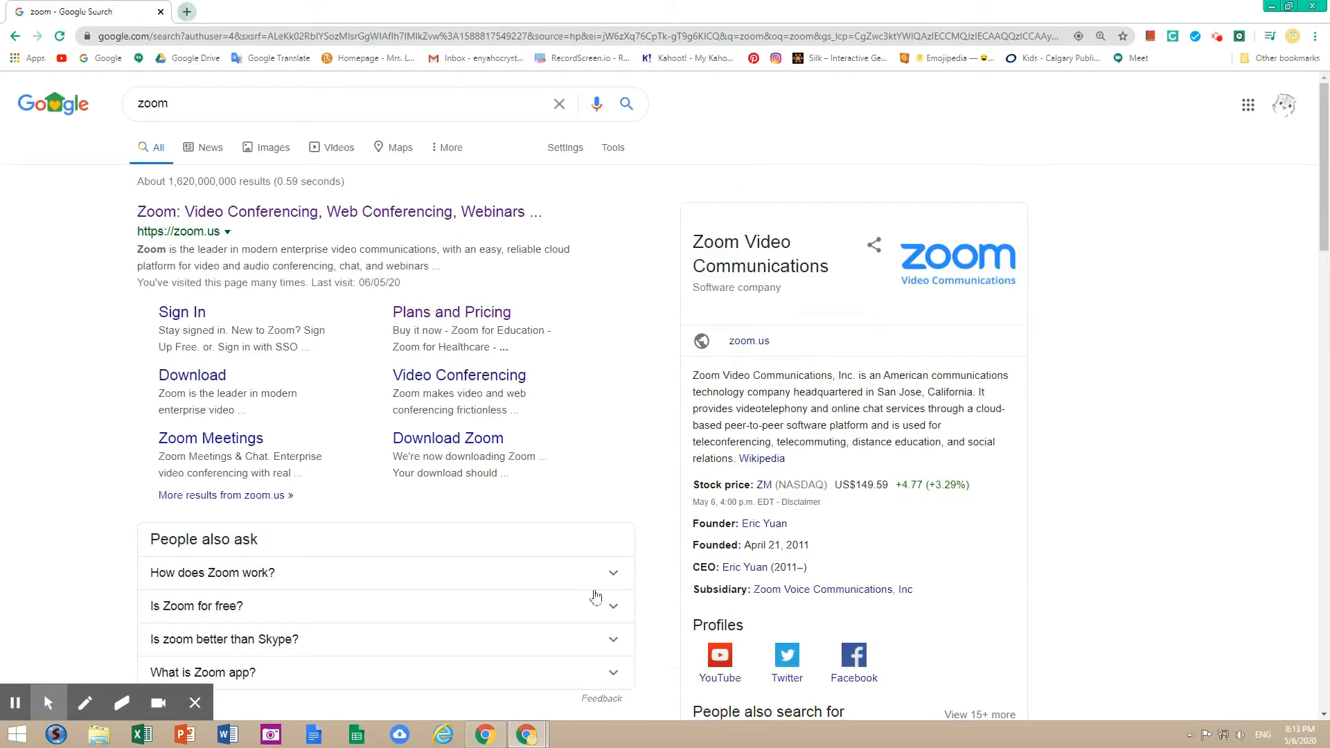
left_click(354, 215)
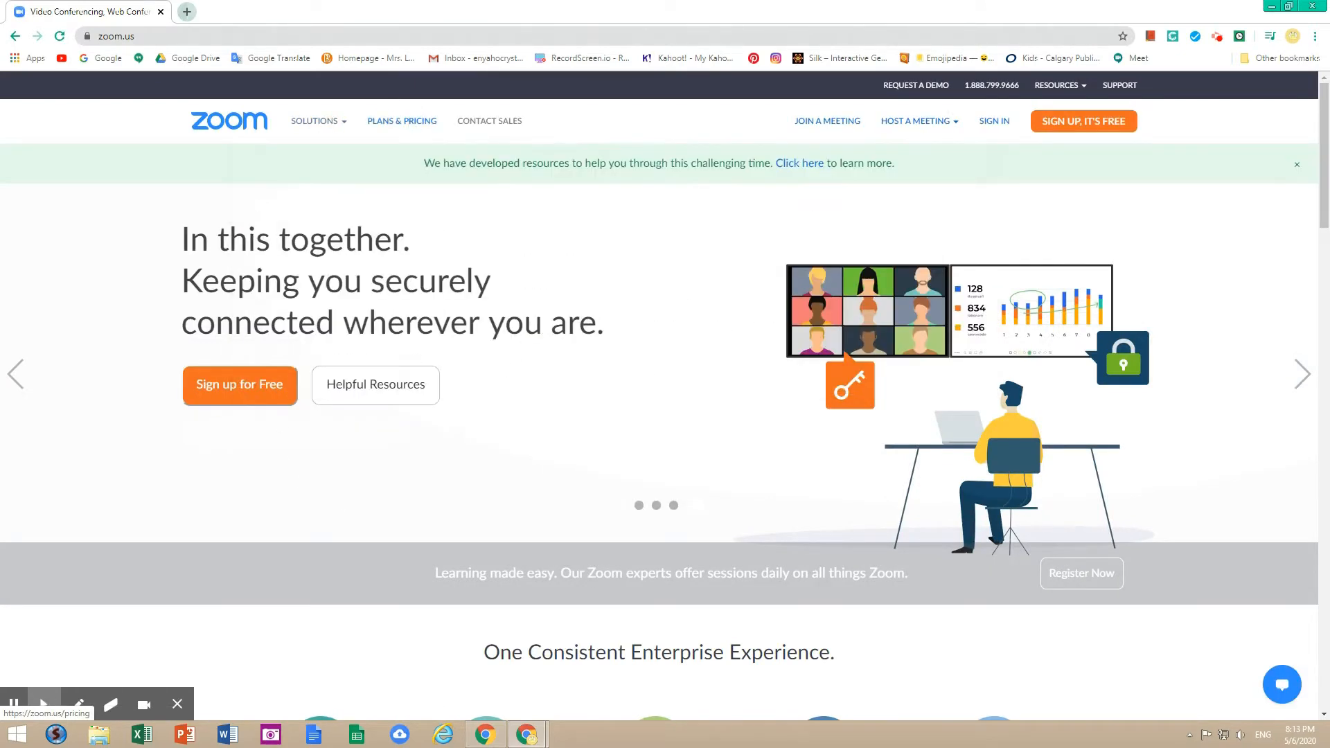
left_click(410, 124)
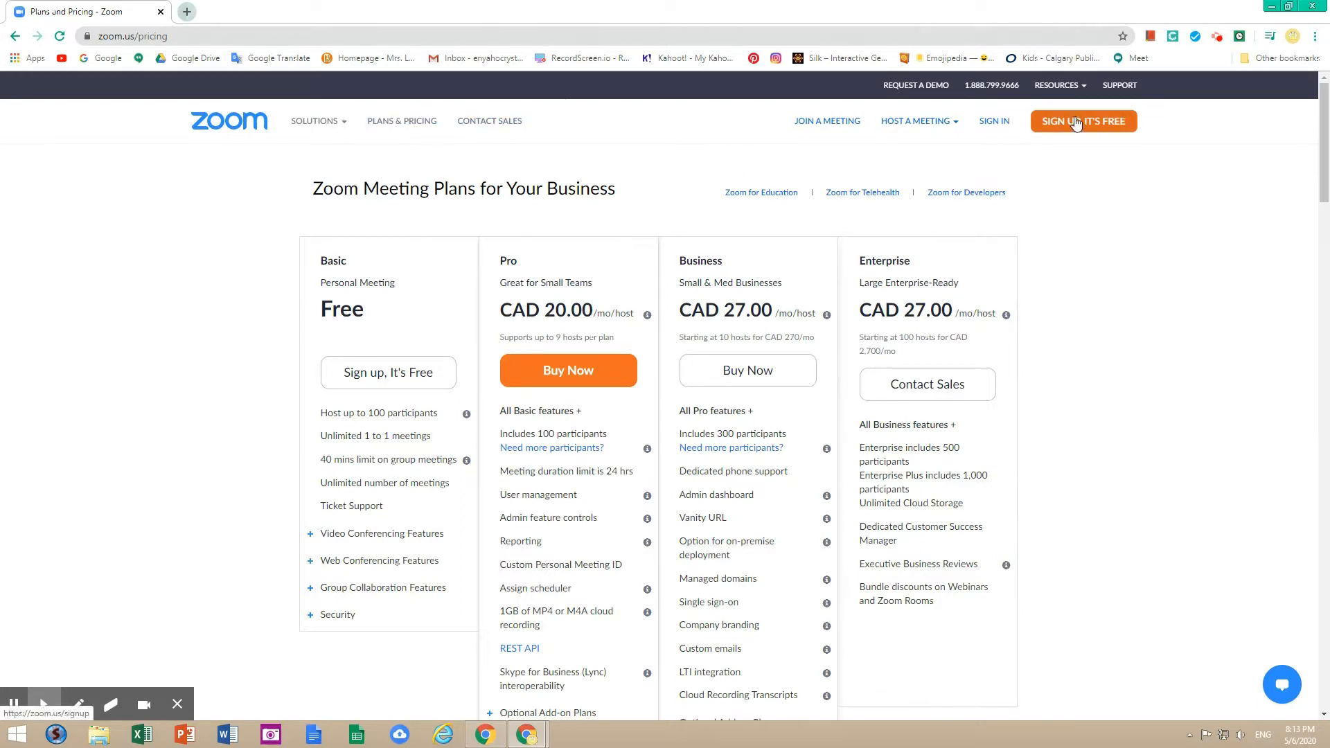
Step: Sign up for the free Zoom plan using the existing Google account
left_click(1106, 131)
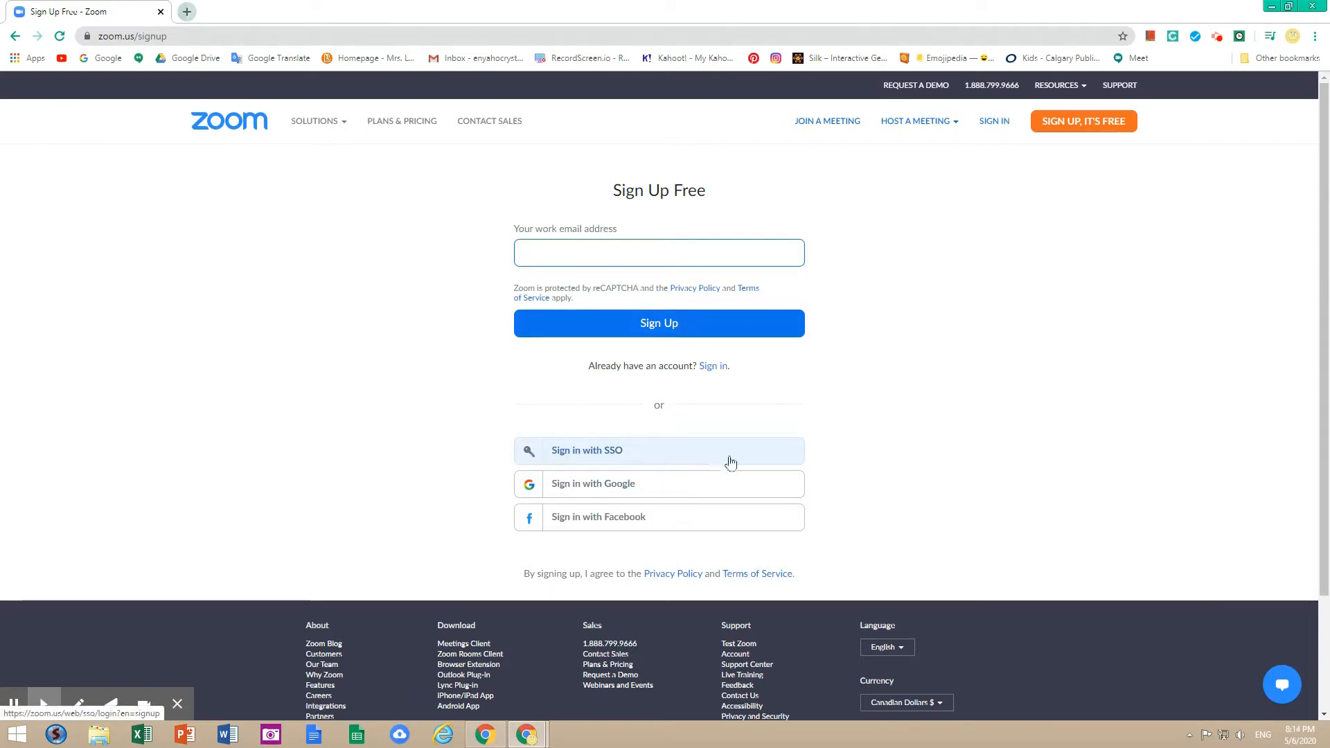
left_click(594, 496)
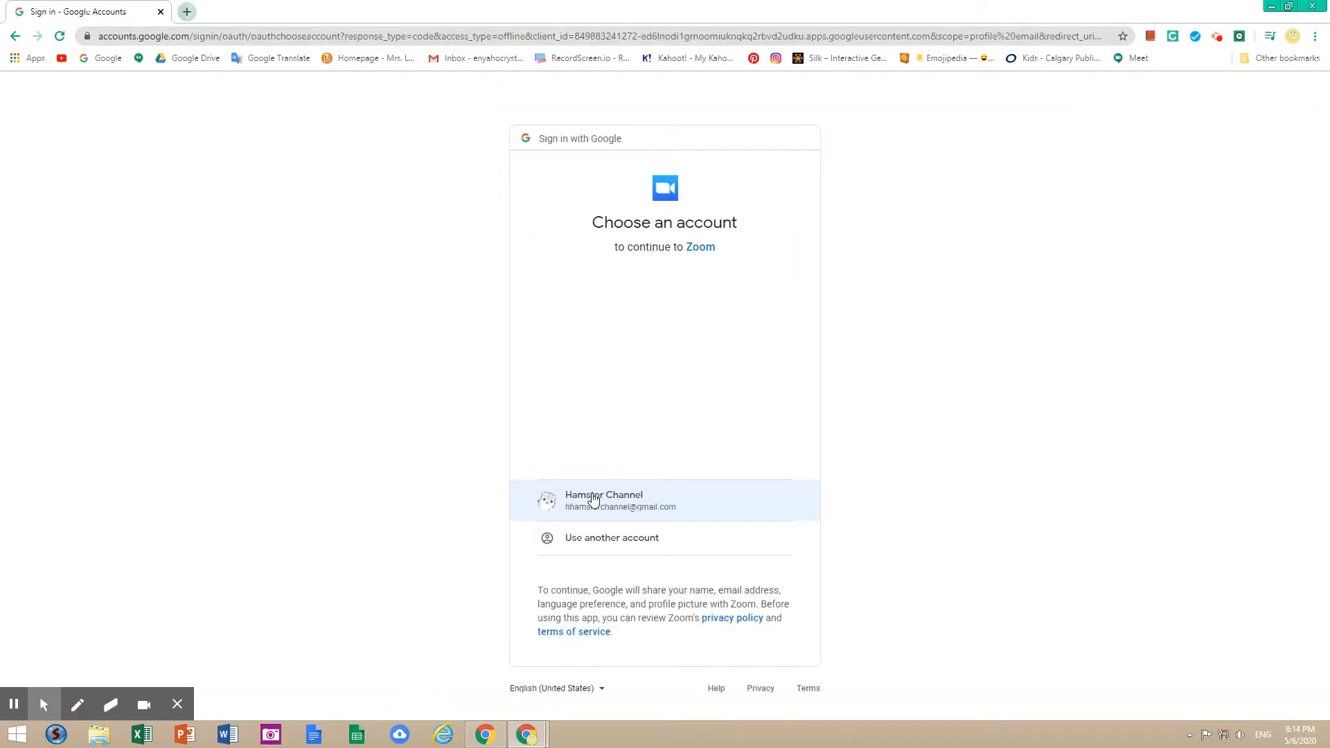
left_click(594, 496)
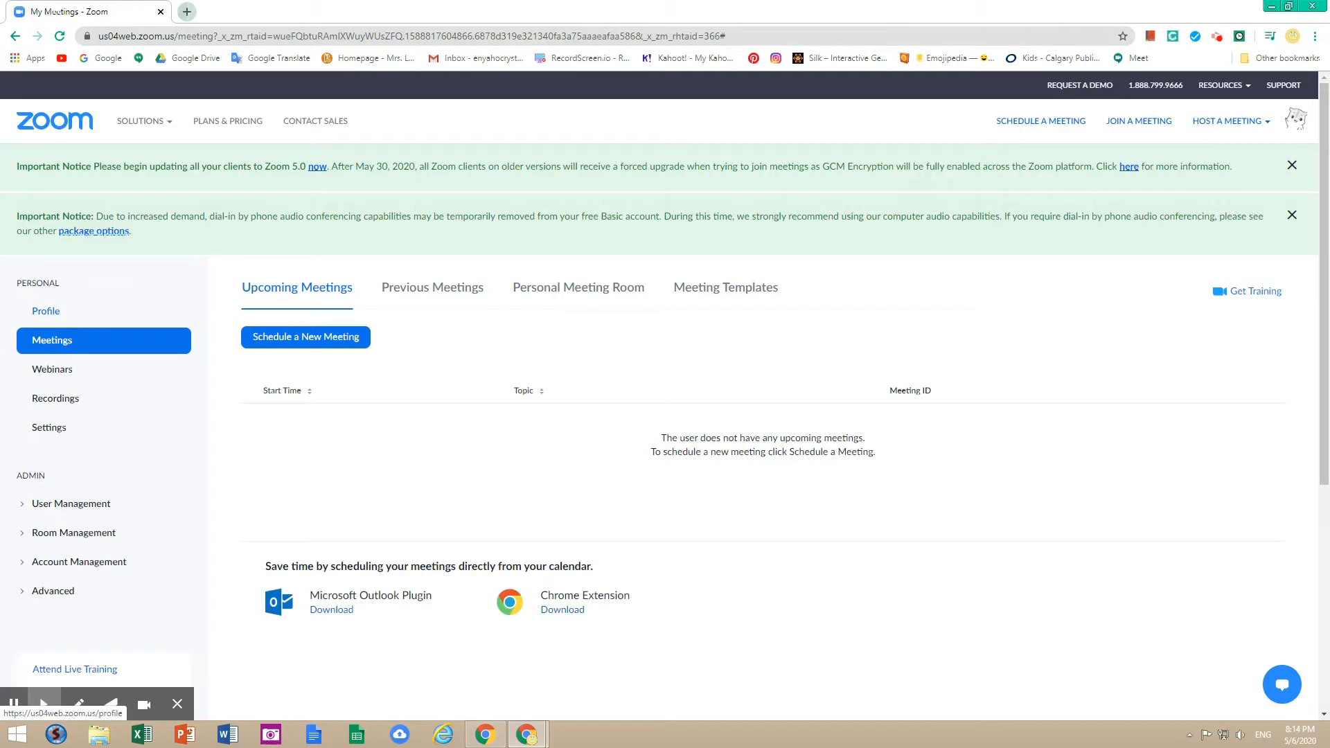
Step: Look through the cloud and local recordings, and open the account's meeting settings
scroll(91, 316, "down", 1)
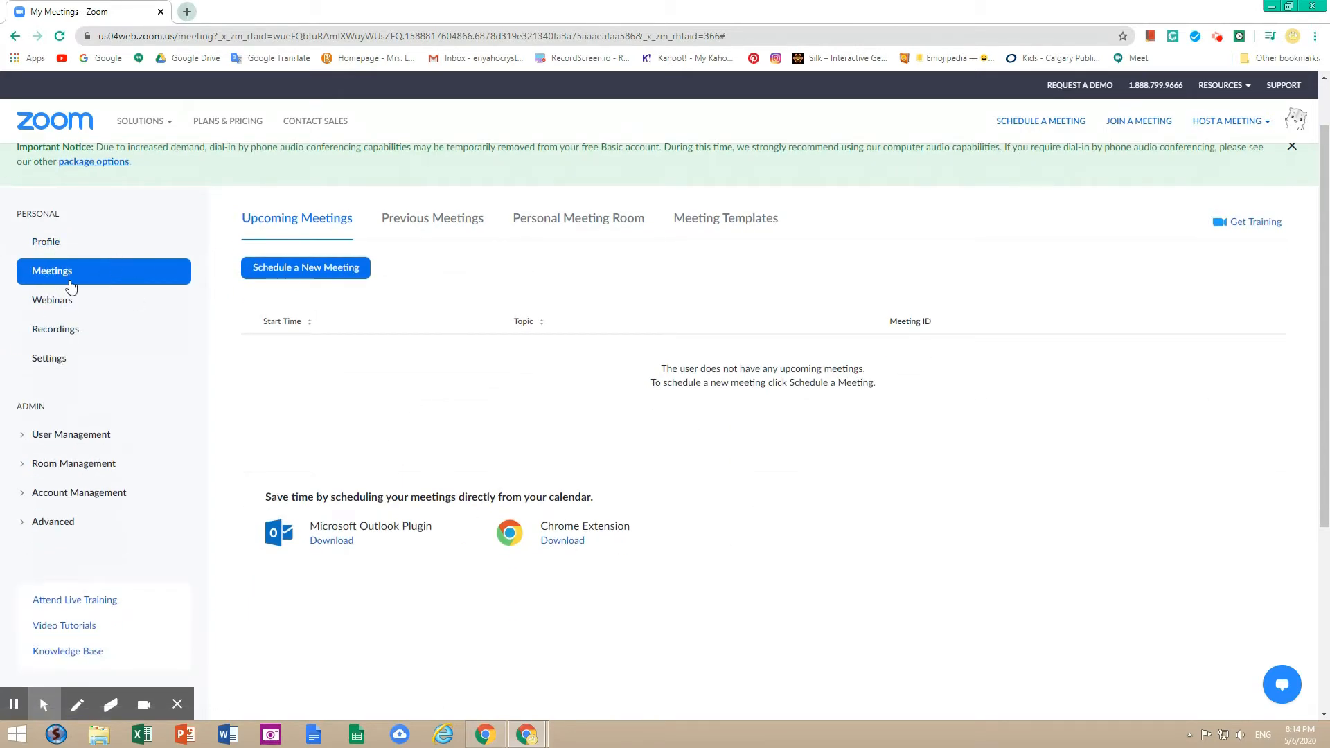
left_click(94, 336)
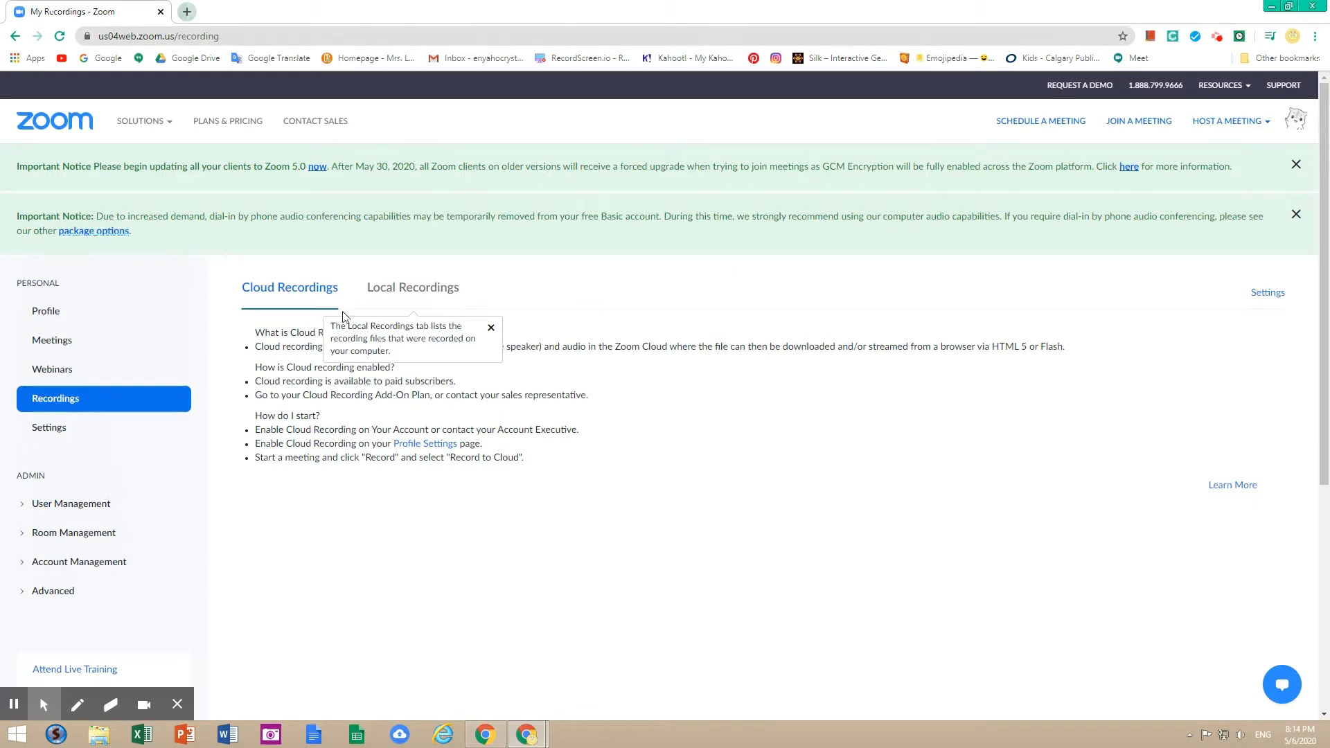
left_click(404, 289)
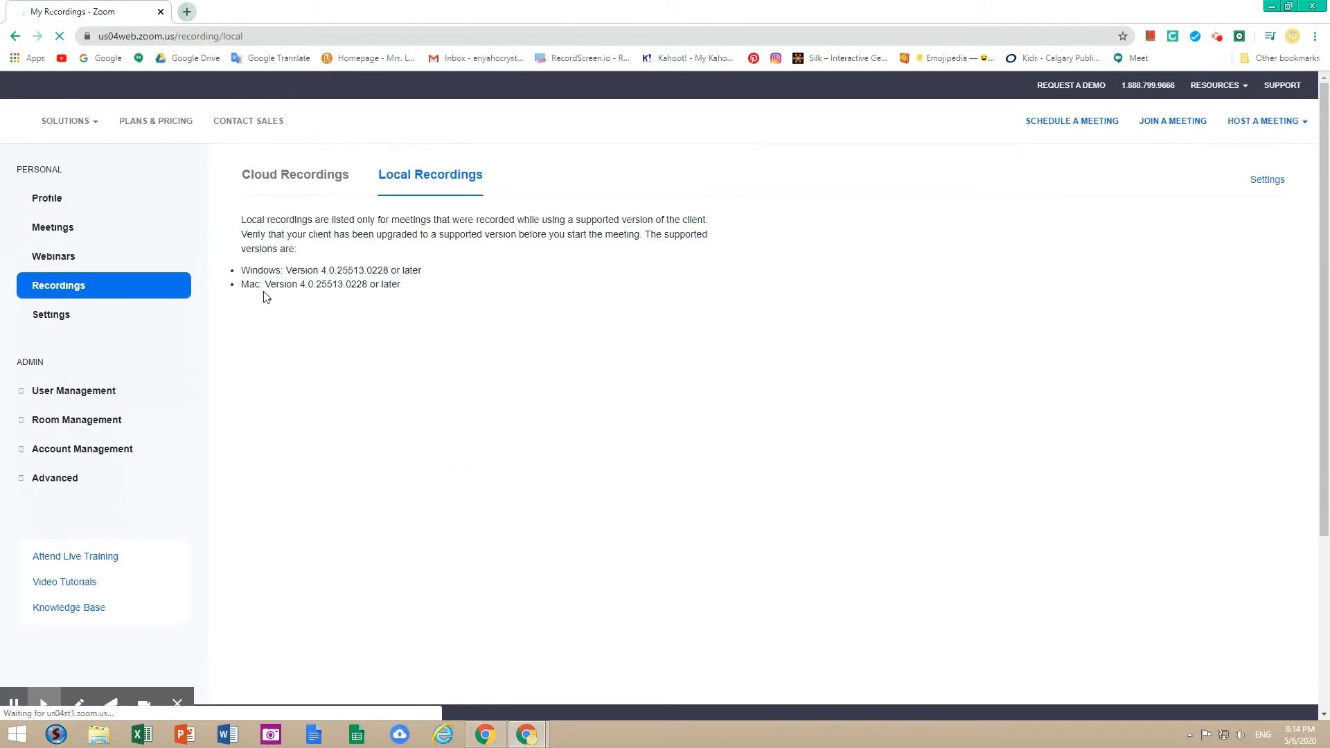
left_click(261, 166)
left_click(288, 291)
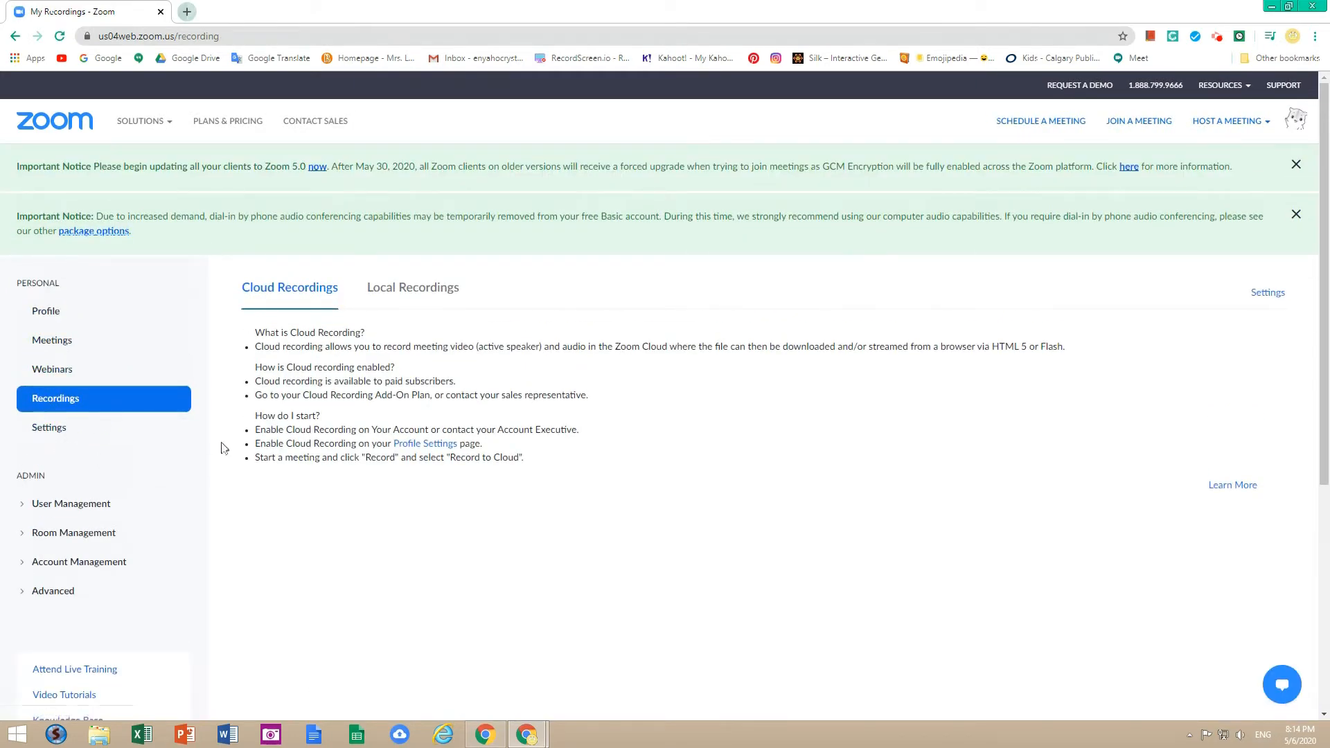
left_click(76, 428)
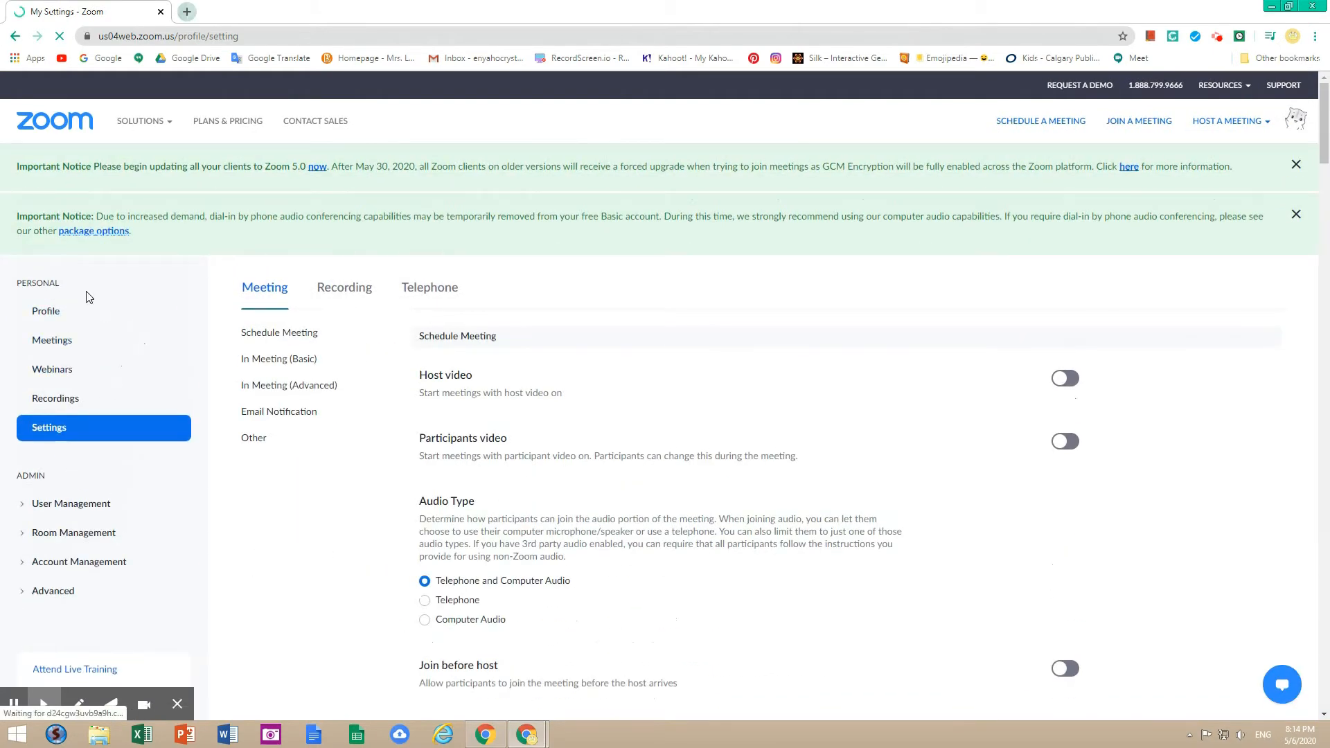
Step: Look through the upcoming meetings, previous meetings, personal meeting room and meeting templates
left_click(53, 341)
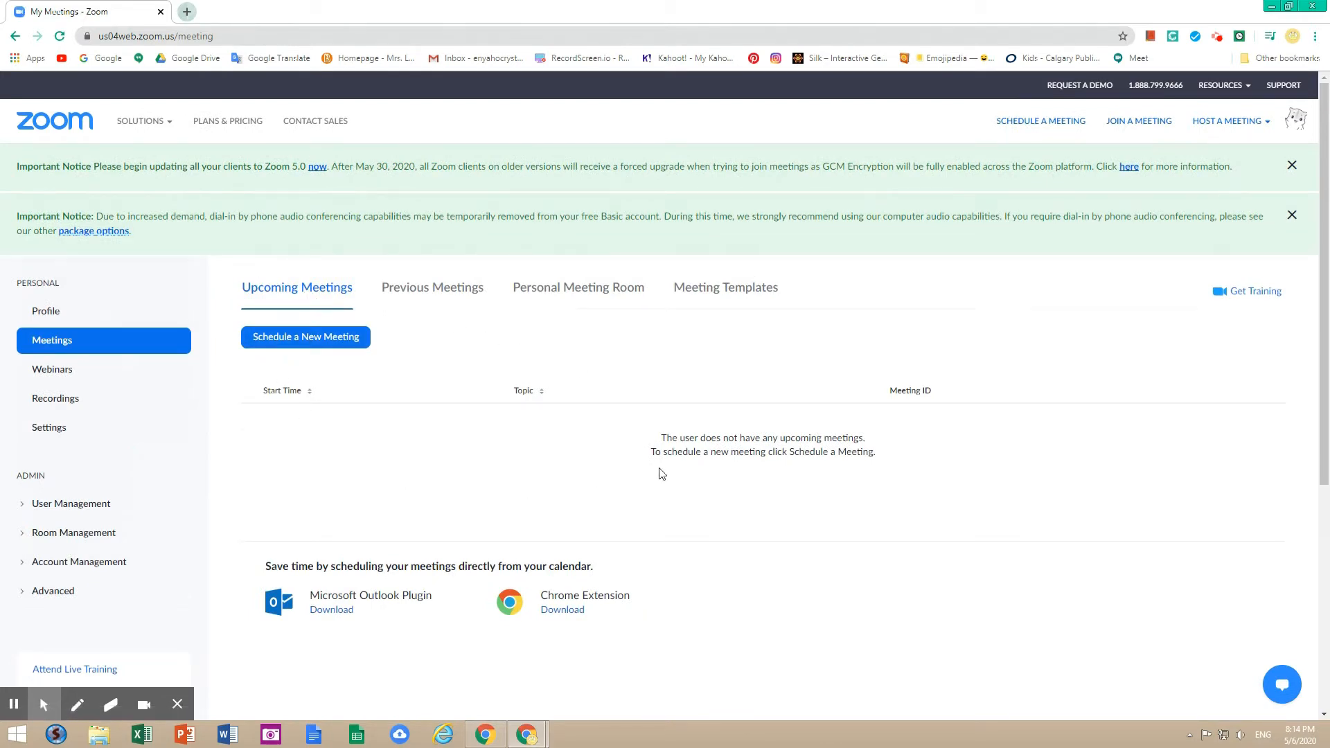
left_click(423, 291)
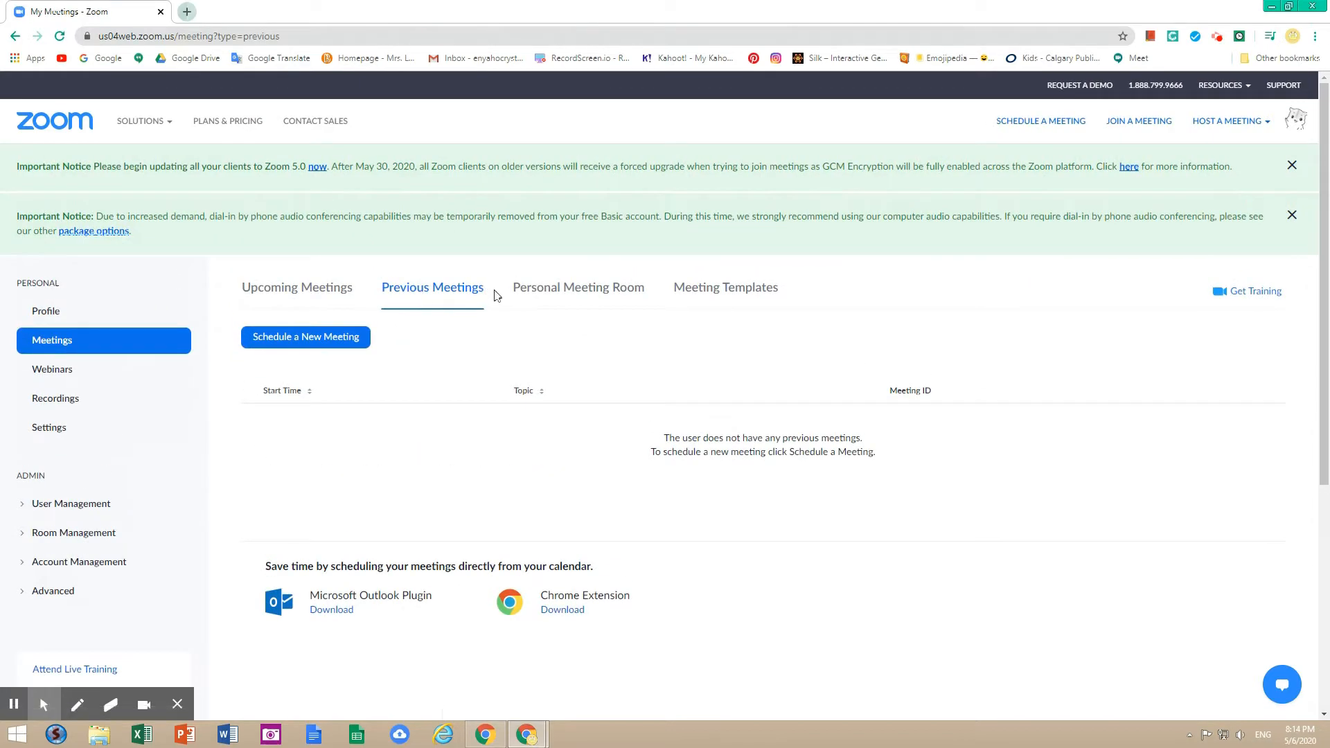
left_click(555, 304)
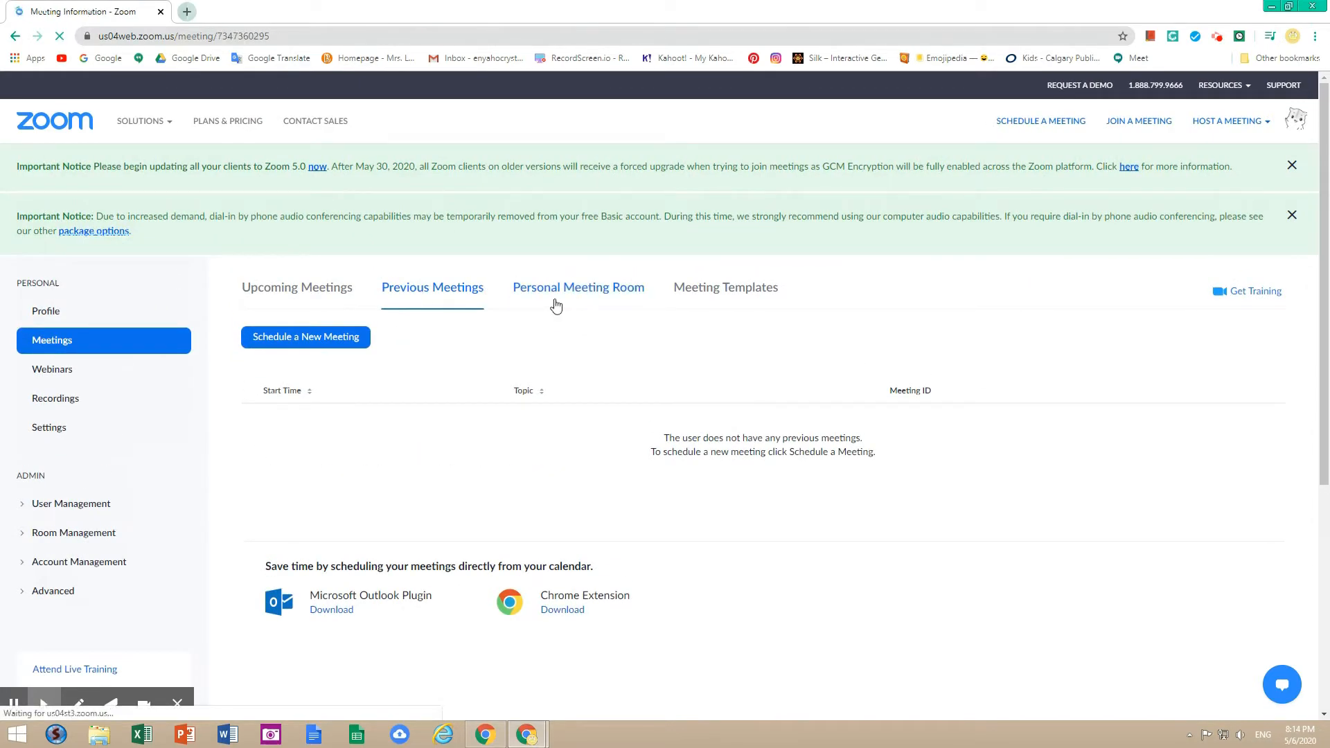
scroll(561, 433, "down", 3)
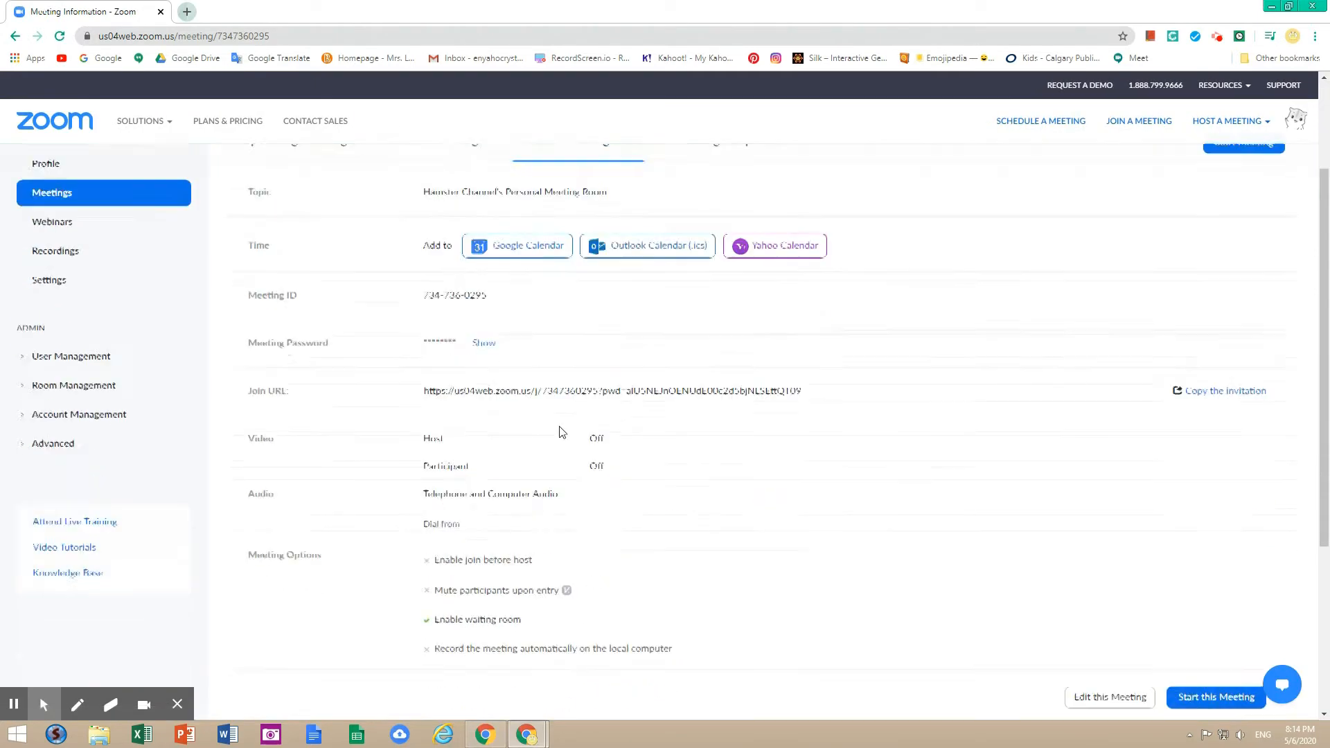
scroll(725, 422, "up", 3)
left_click(728, 290)
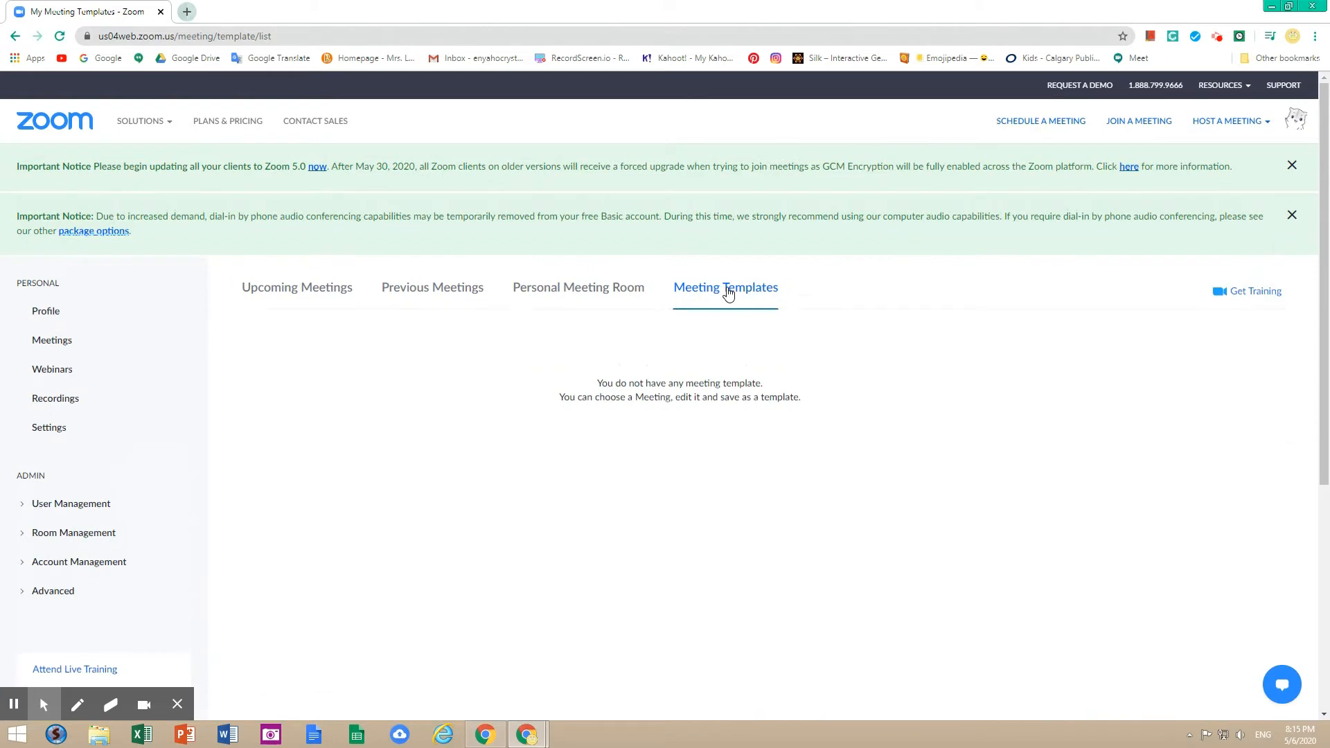
Step: Open the form for scheduling a meeting and review its description, time, duration, password, video, audio and meeting options
left_click(1031, 129)
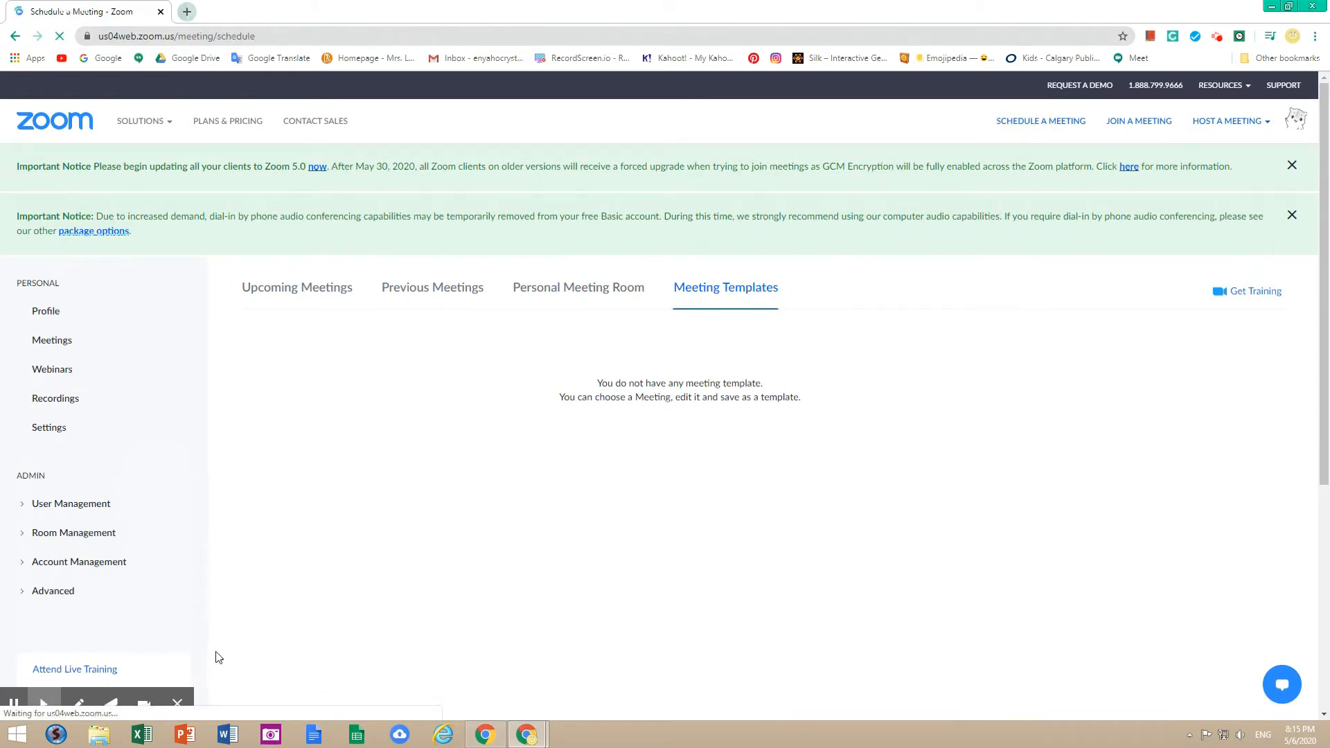
scroll(291, 568, "down", 3)
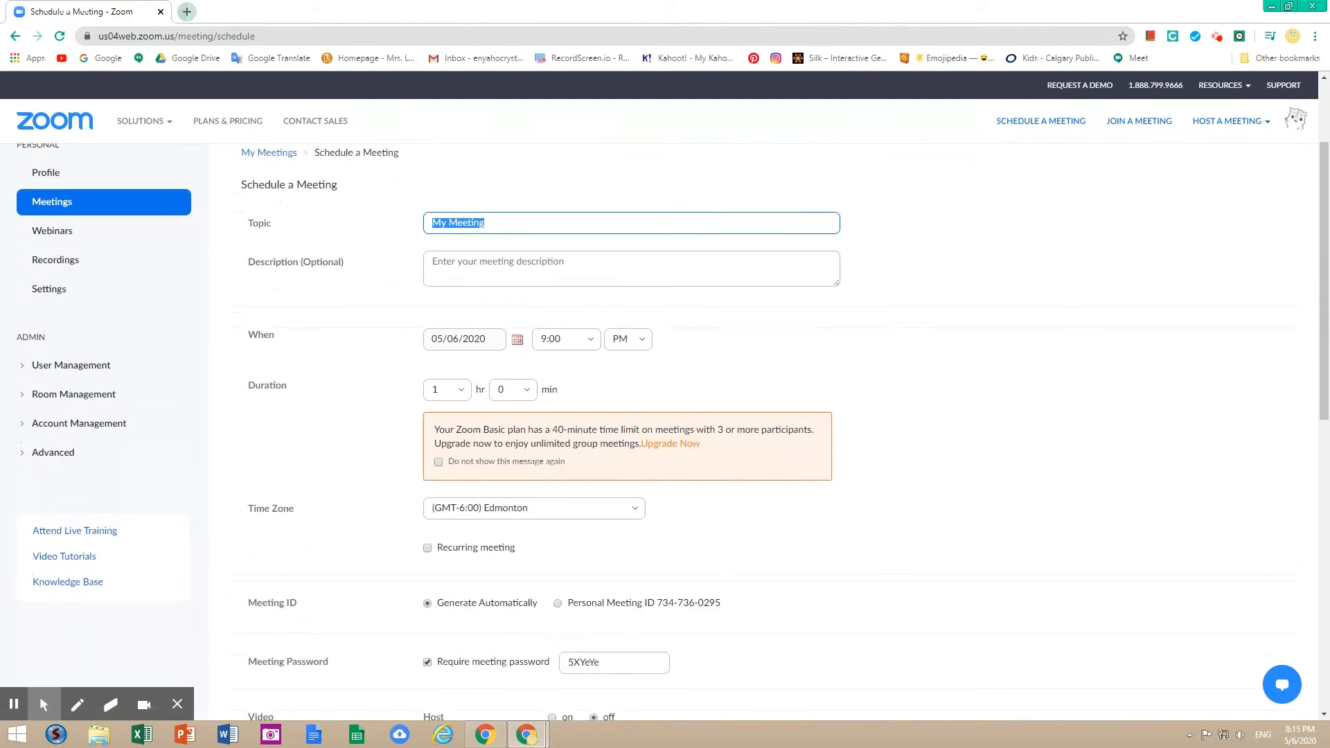
scroll(374, 346, "up", 2)
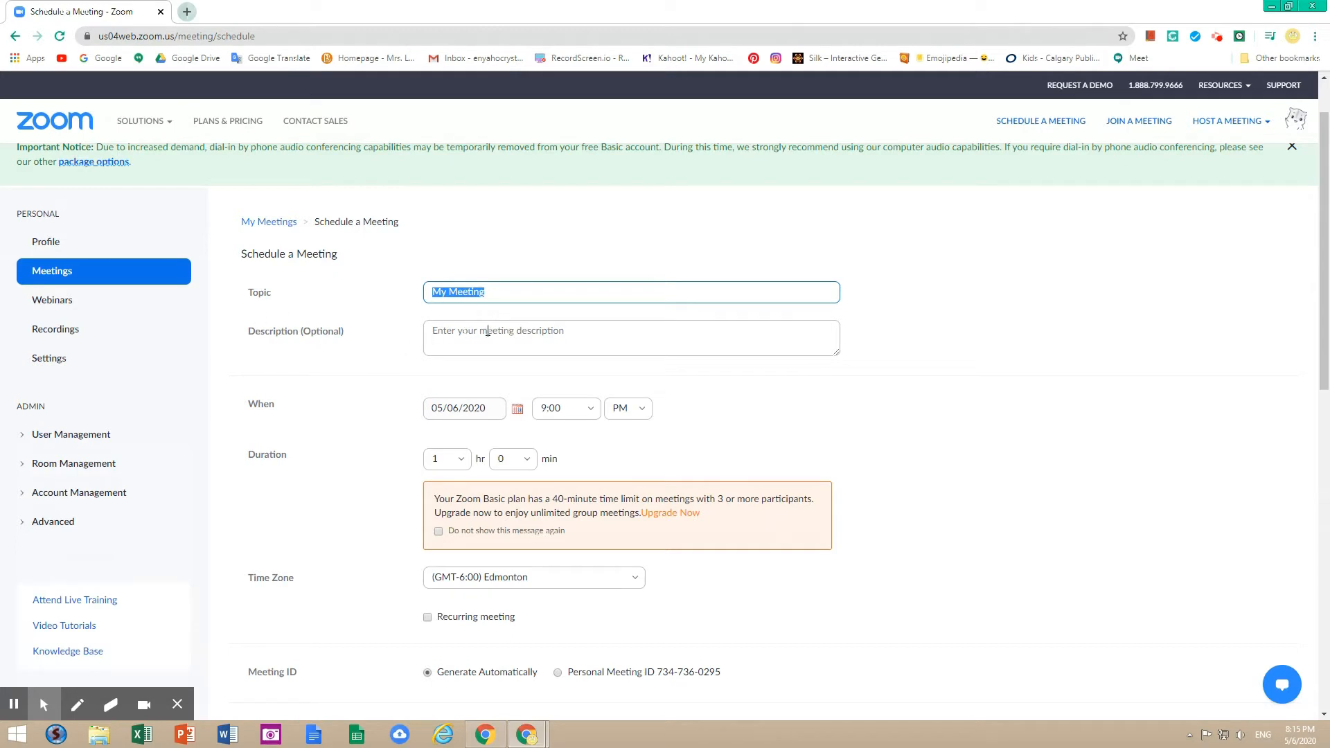
left_click_drag(301, 332, 339, 332)
left_click(372, 336)
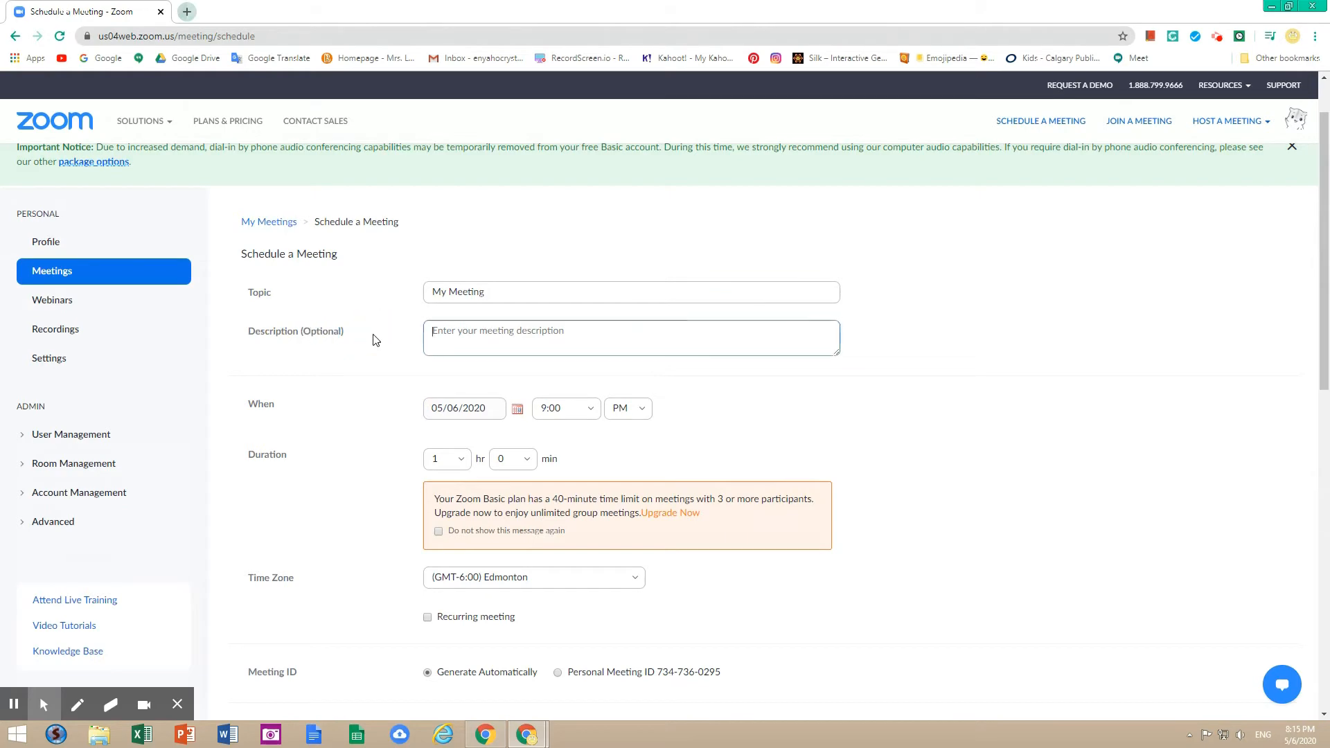
scroll(374, 343, "down", 2)
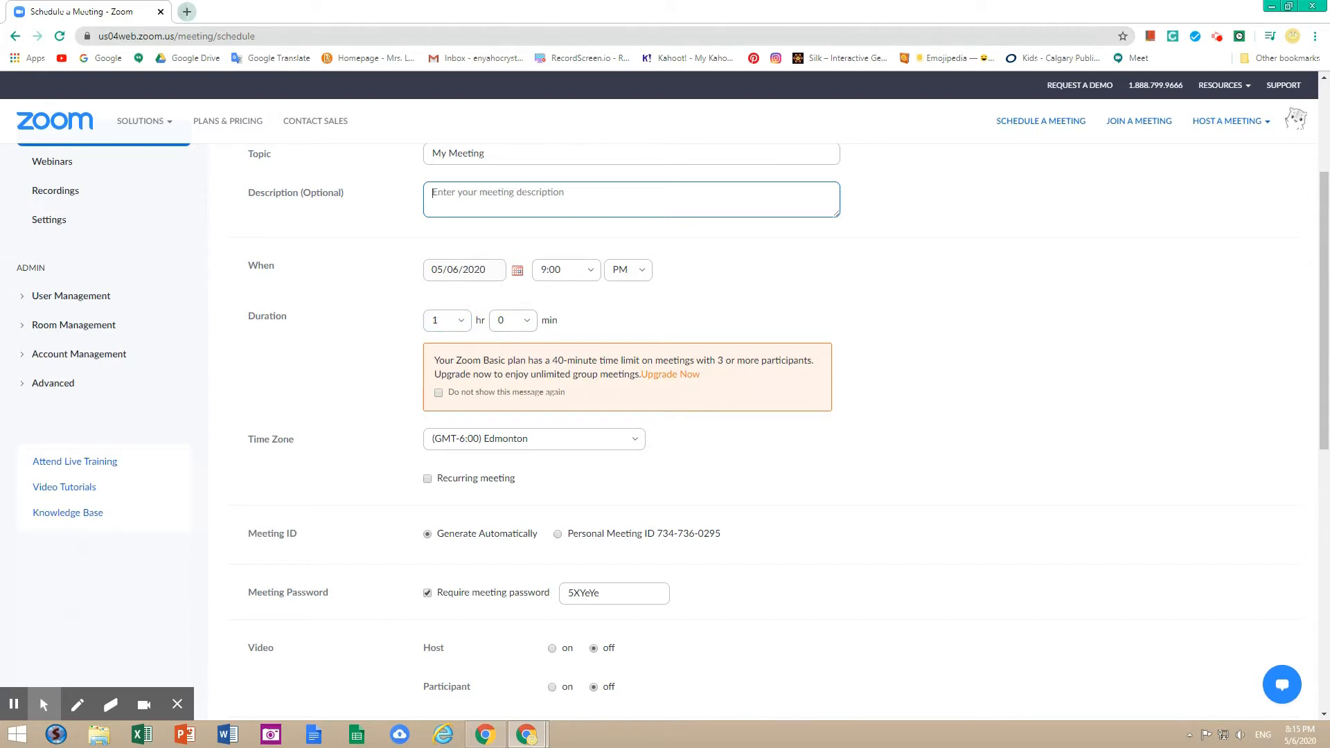
scroll(496, 360, "down", 1)
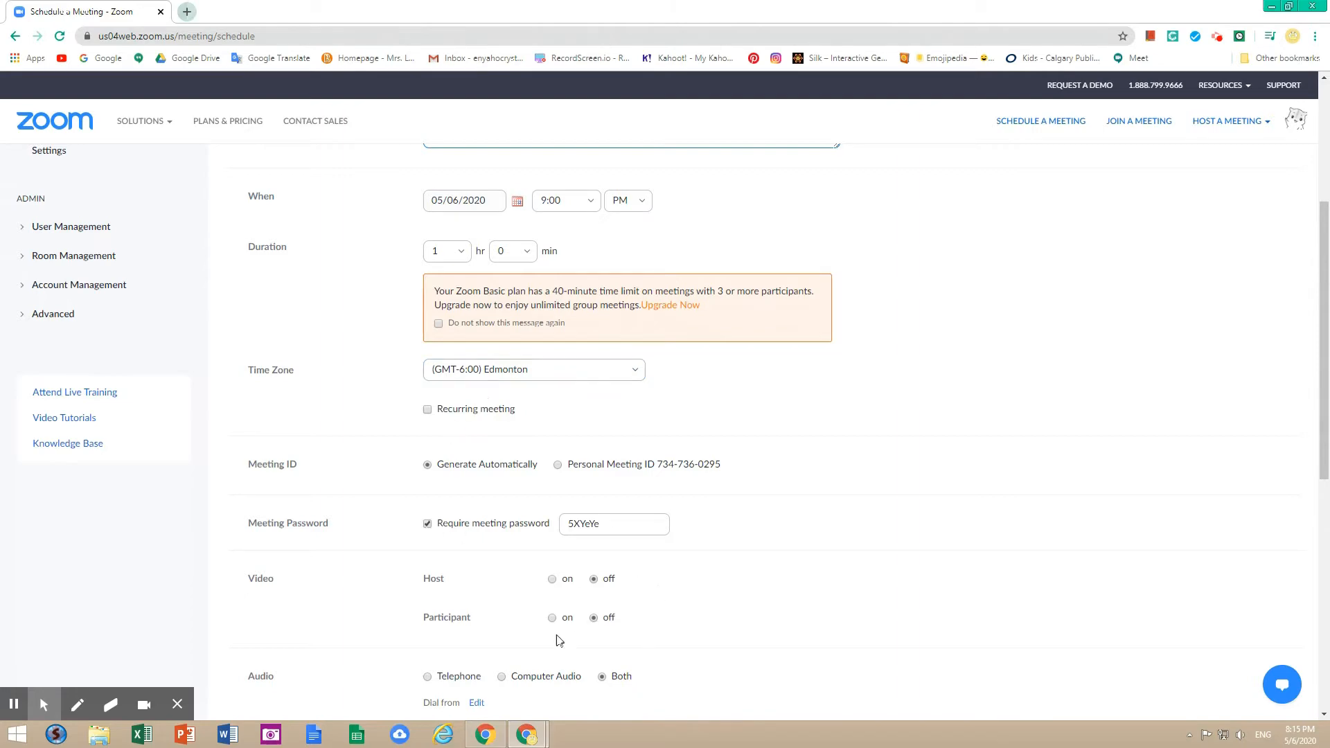
scroll(554, 638, "down", 3)
scroll(473, 623, "down", 1)
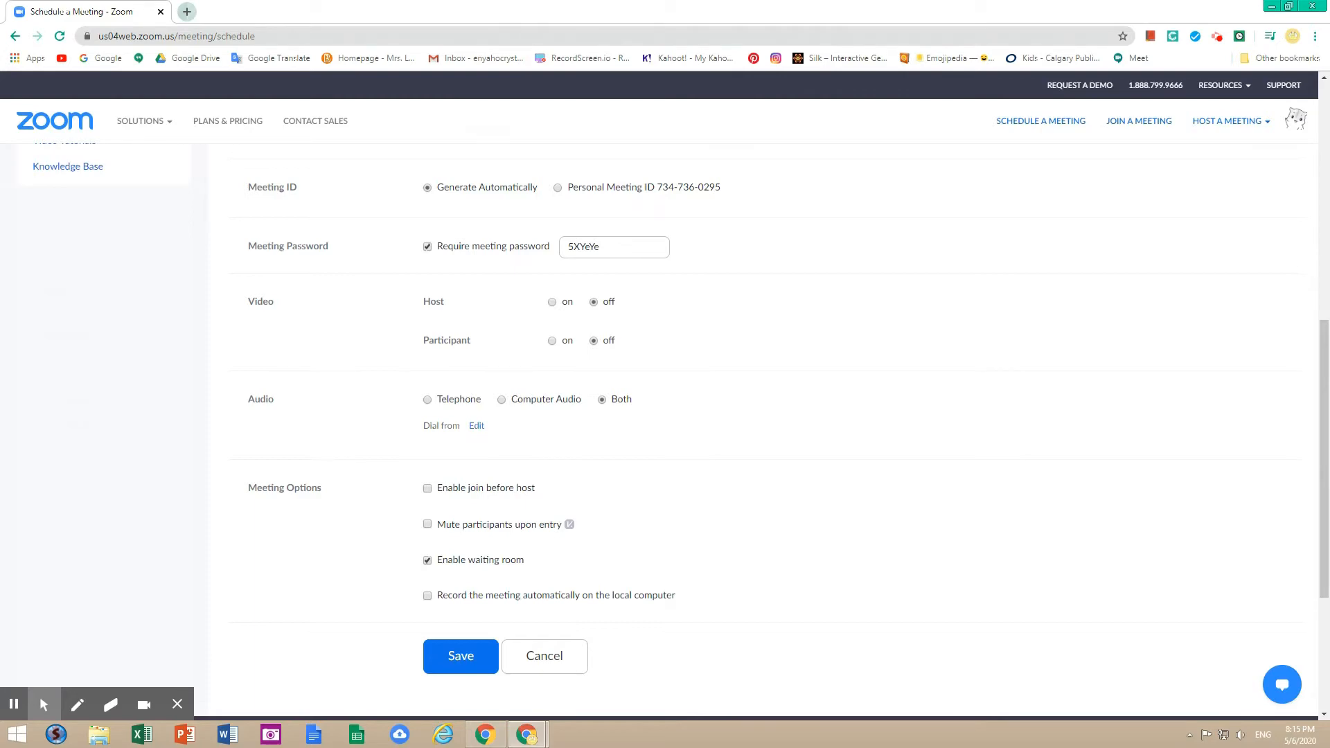
scroll(582, 291, "up", 3)
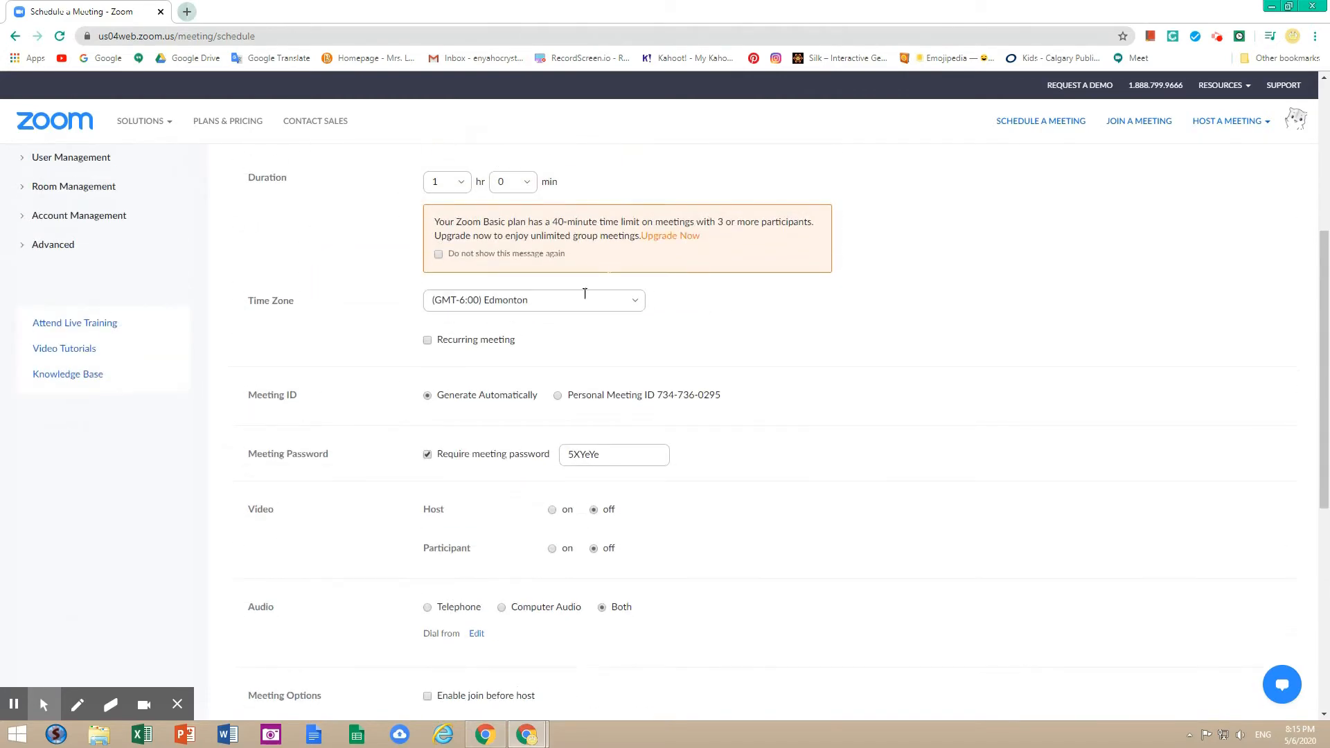
Step: Open the page for joining a meeting and try entering 12 as the meeting ID
left_click(1125, 130)
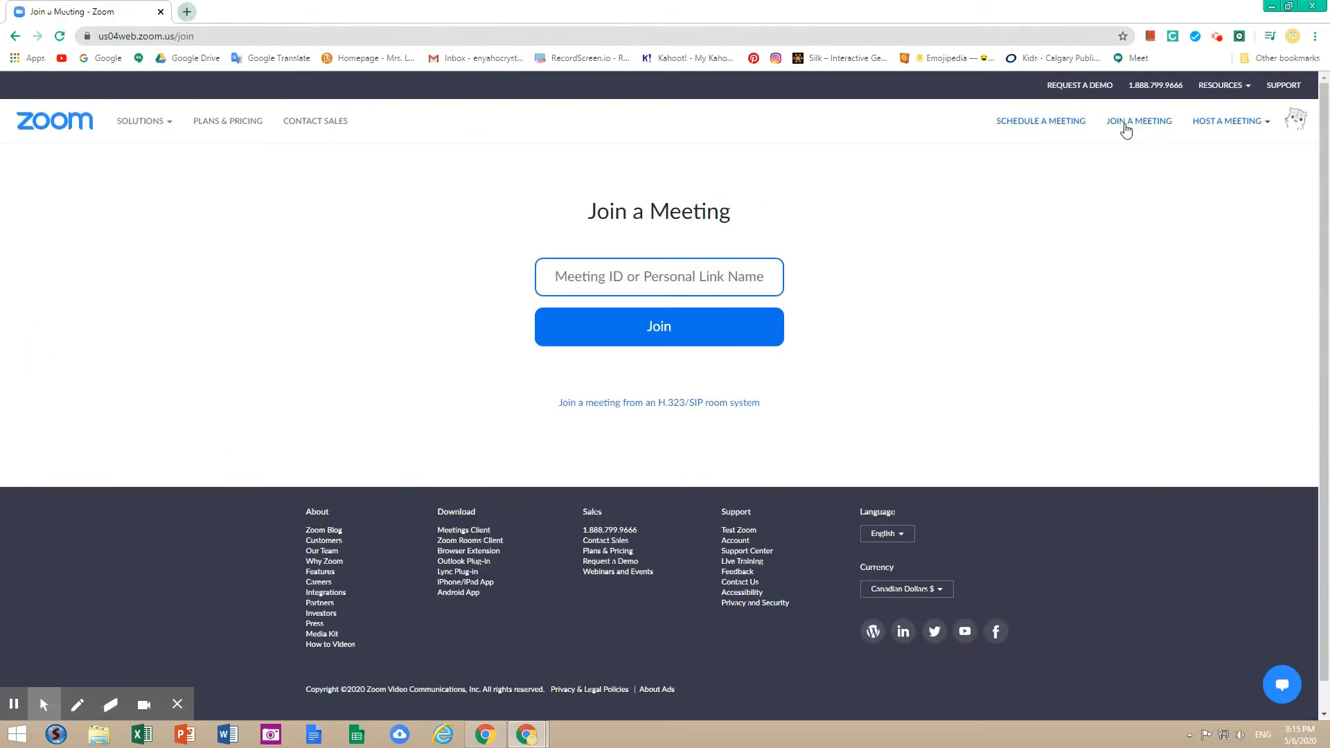
type("12")
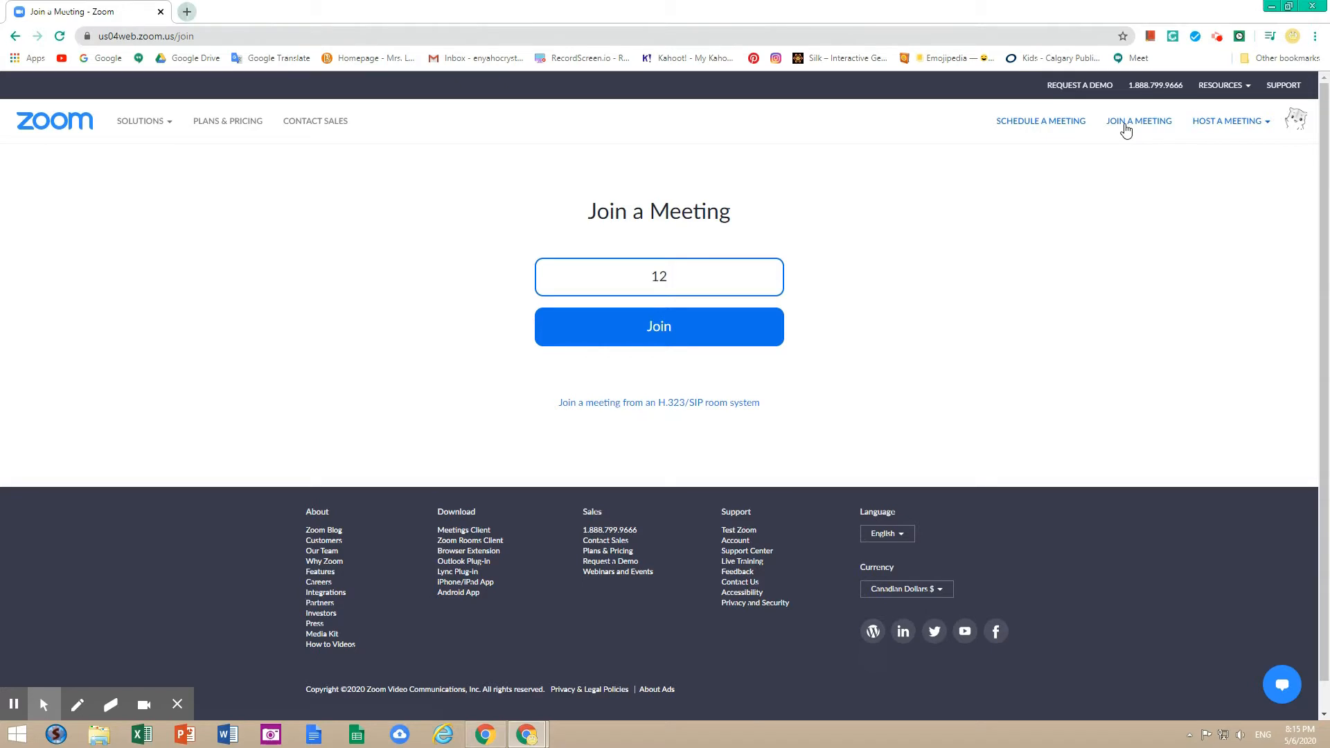
key("BackSpace")
key("BackSpace")
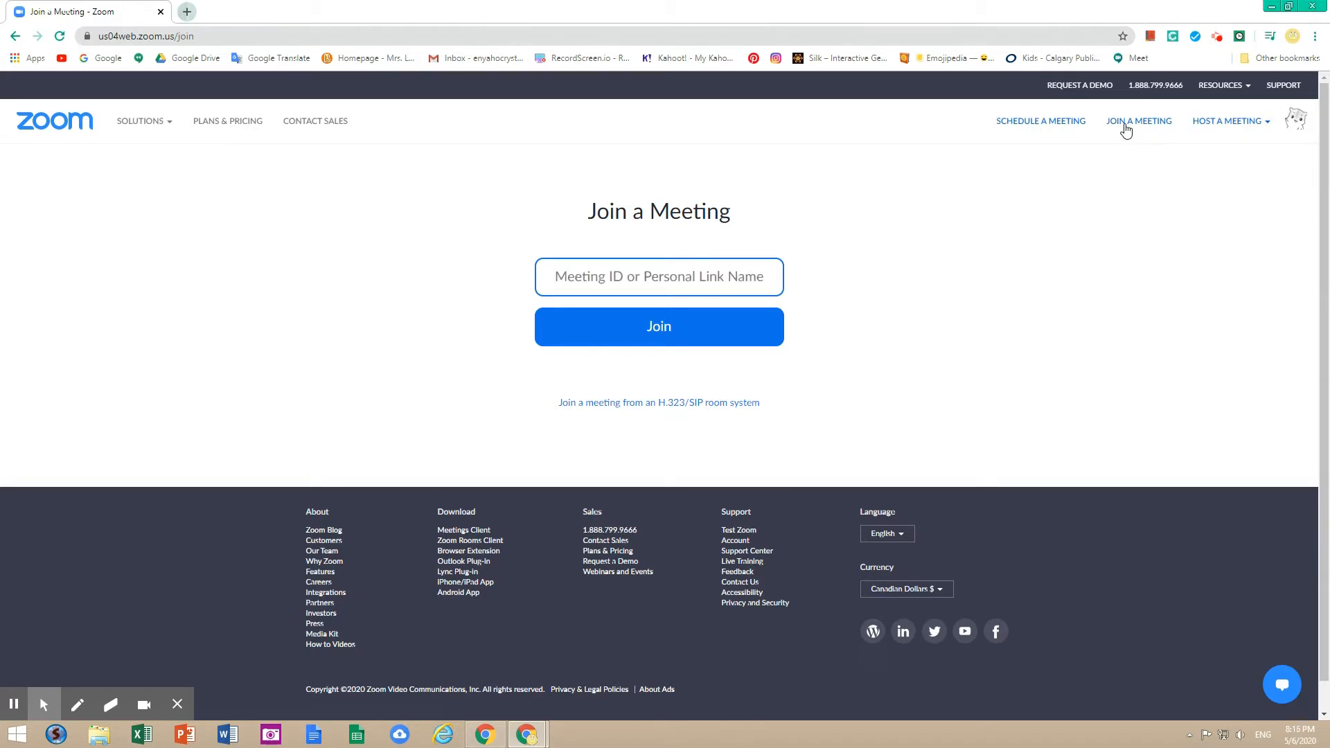
Step: Host a new meeting with video on and launch it in the Zoom Meetings application
mouse_move(1232, 132)
left_click(16, 705)
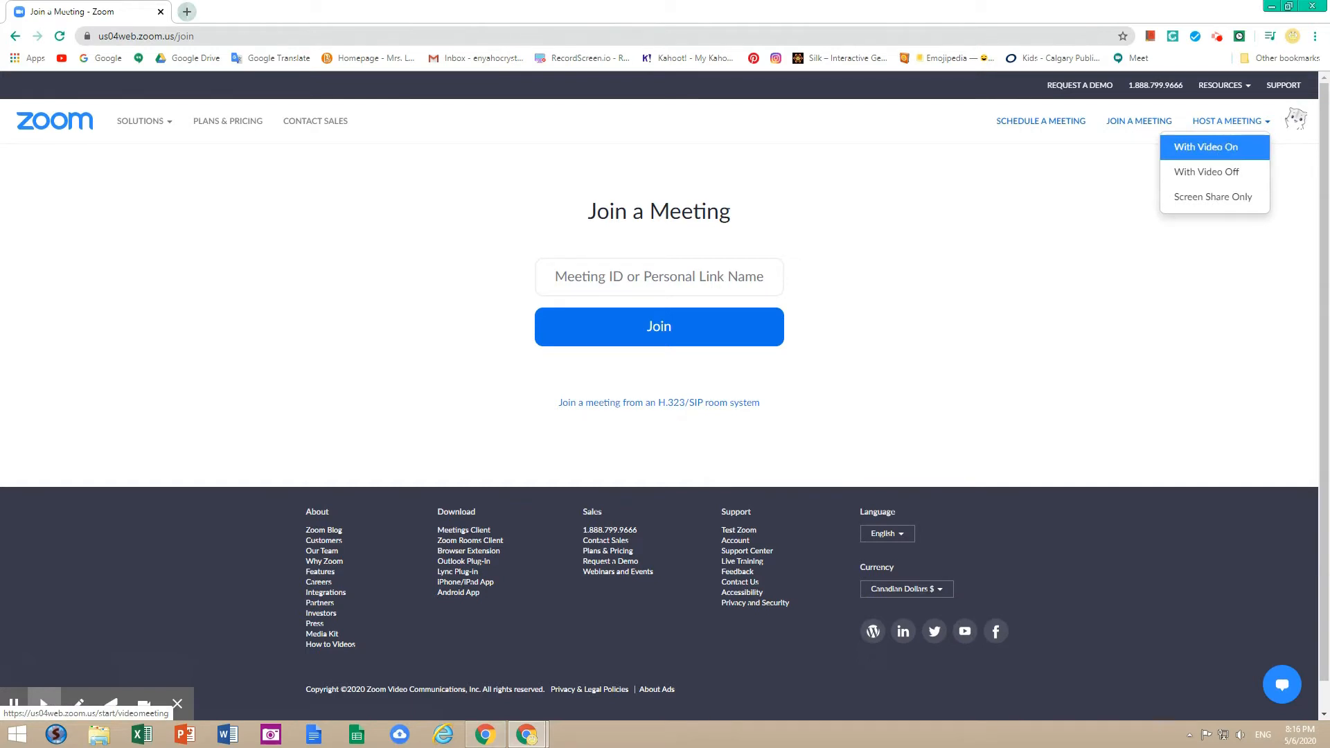
left_click(1205, 157)
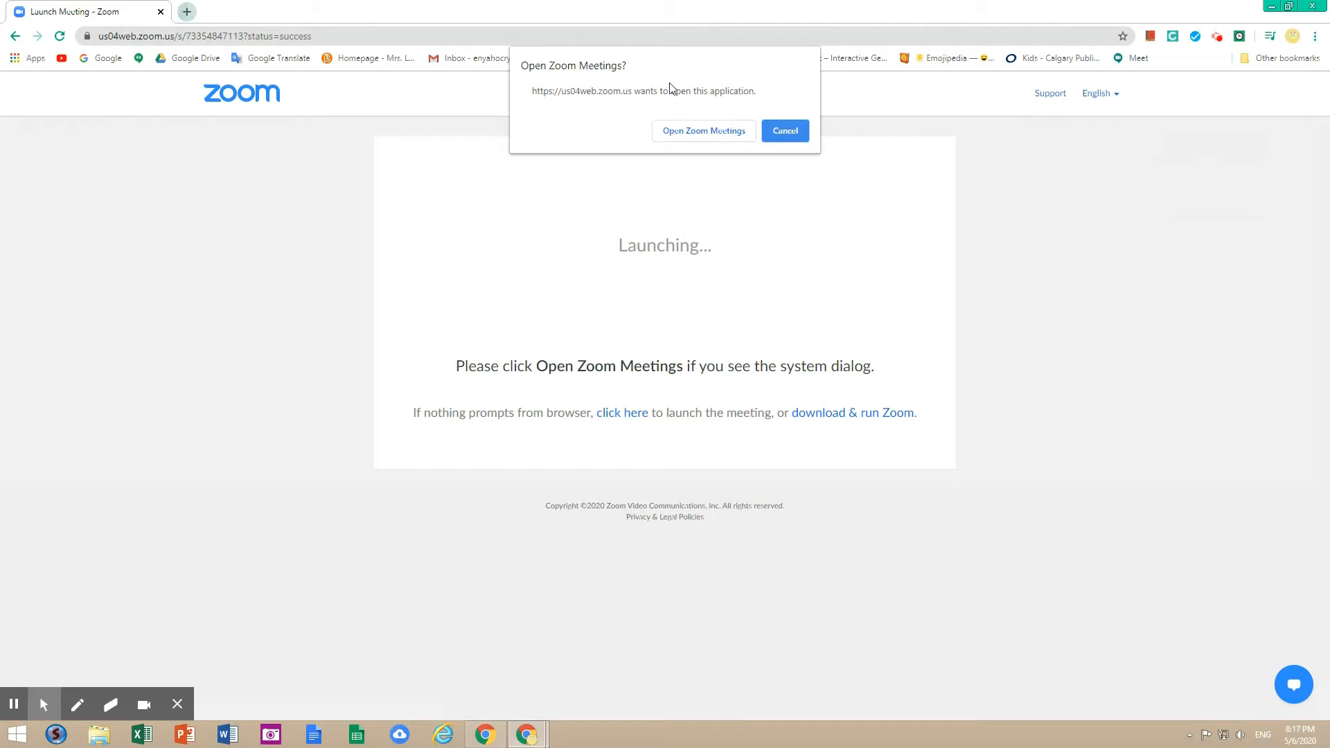
left_click(732, 133)
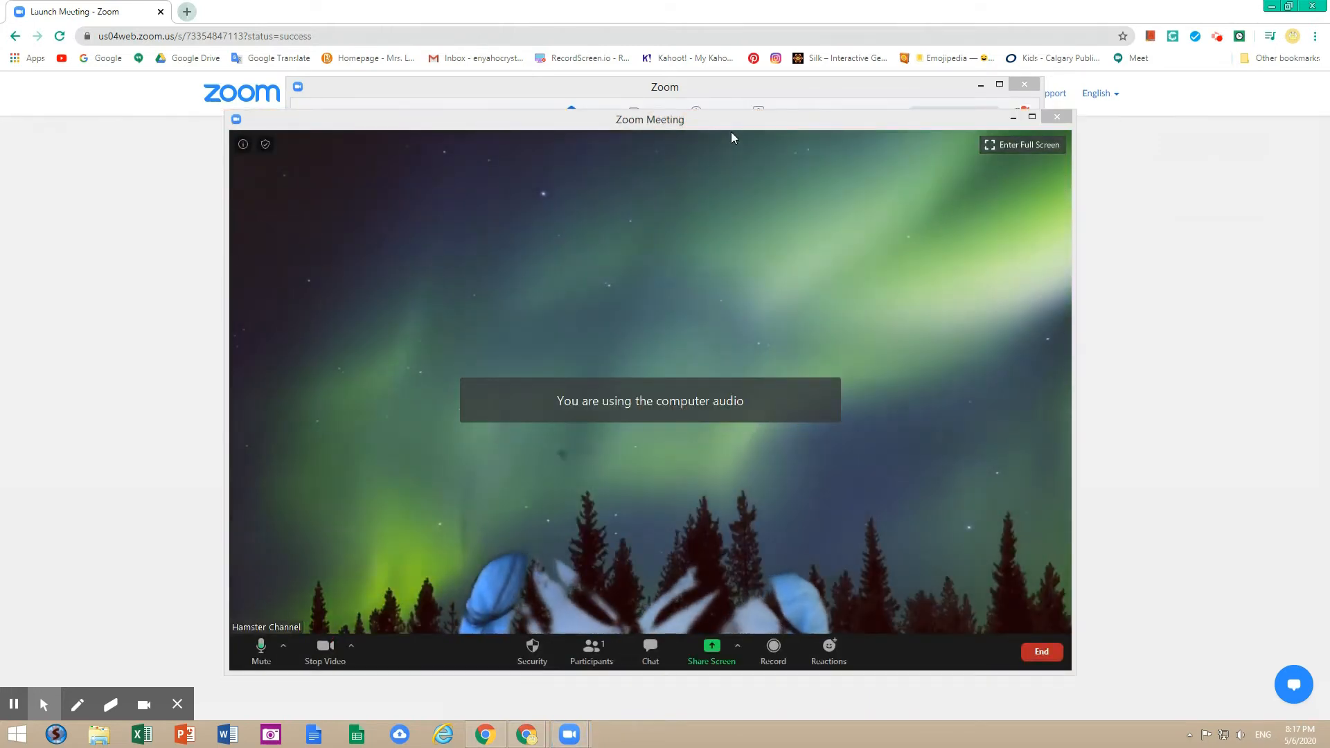
Step: Turn off the green screen option in the meeting's virtual background settings and try out mirroring the video
left_click(351, 646)
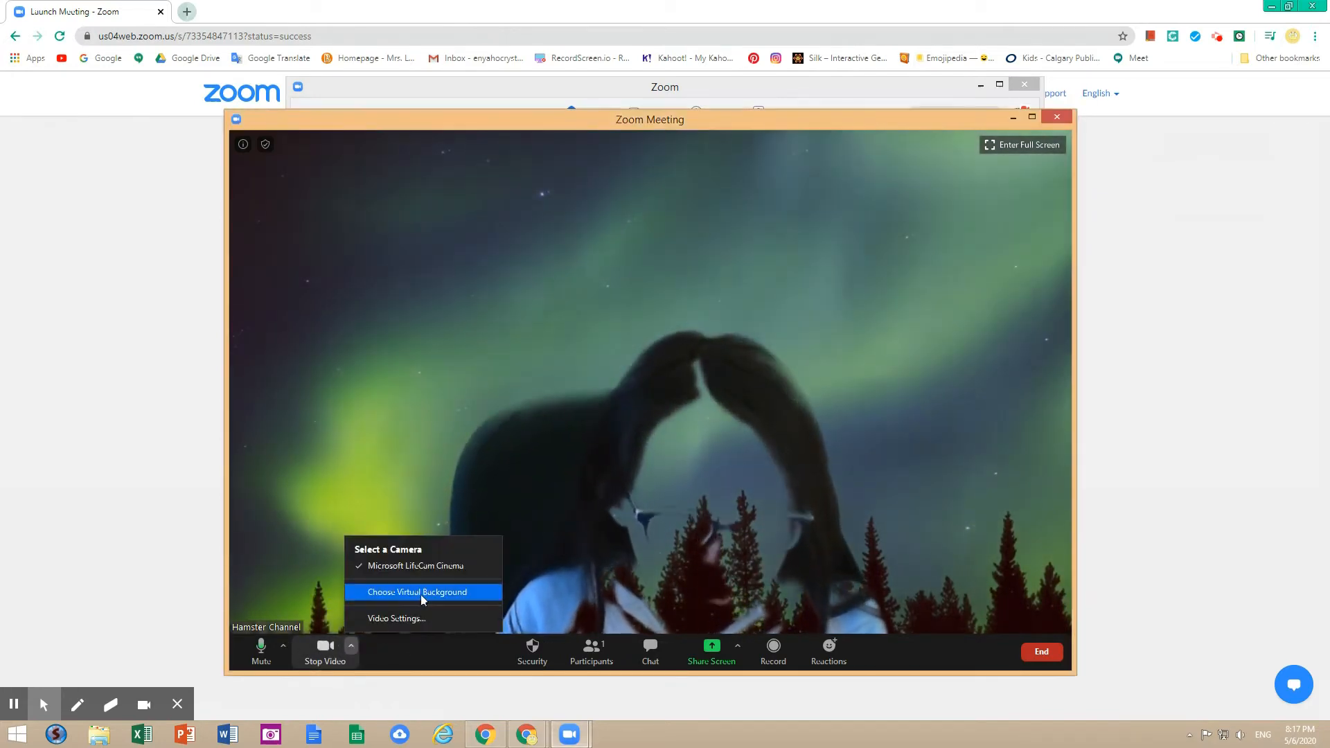
left_click(422, 593)
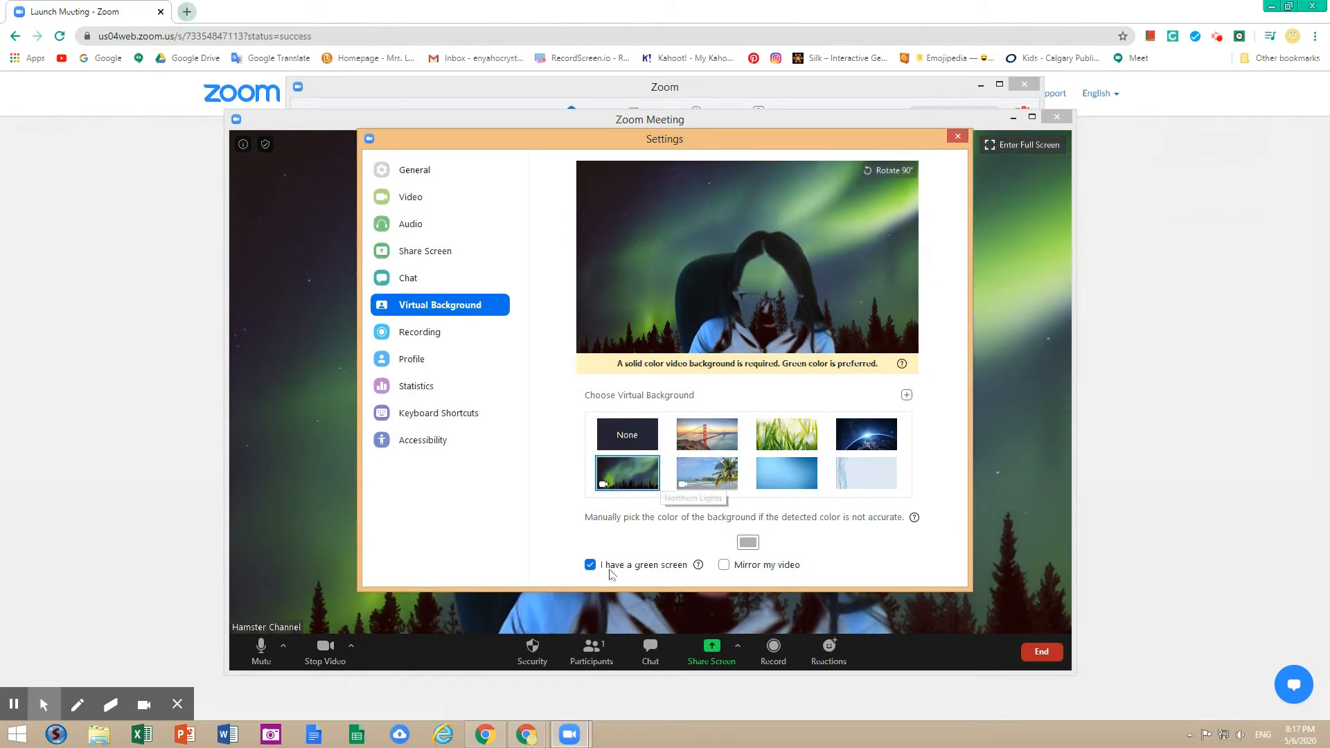
left_click(590, 564)
left_click(724, 565)
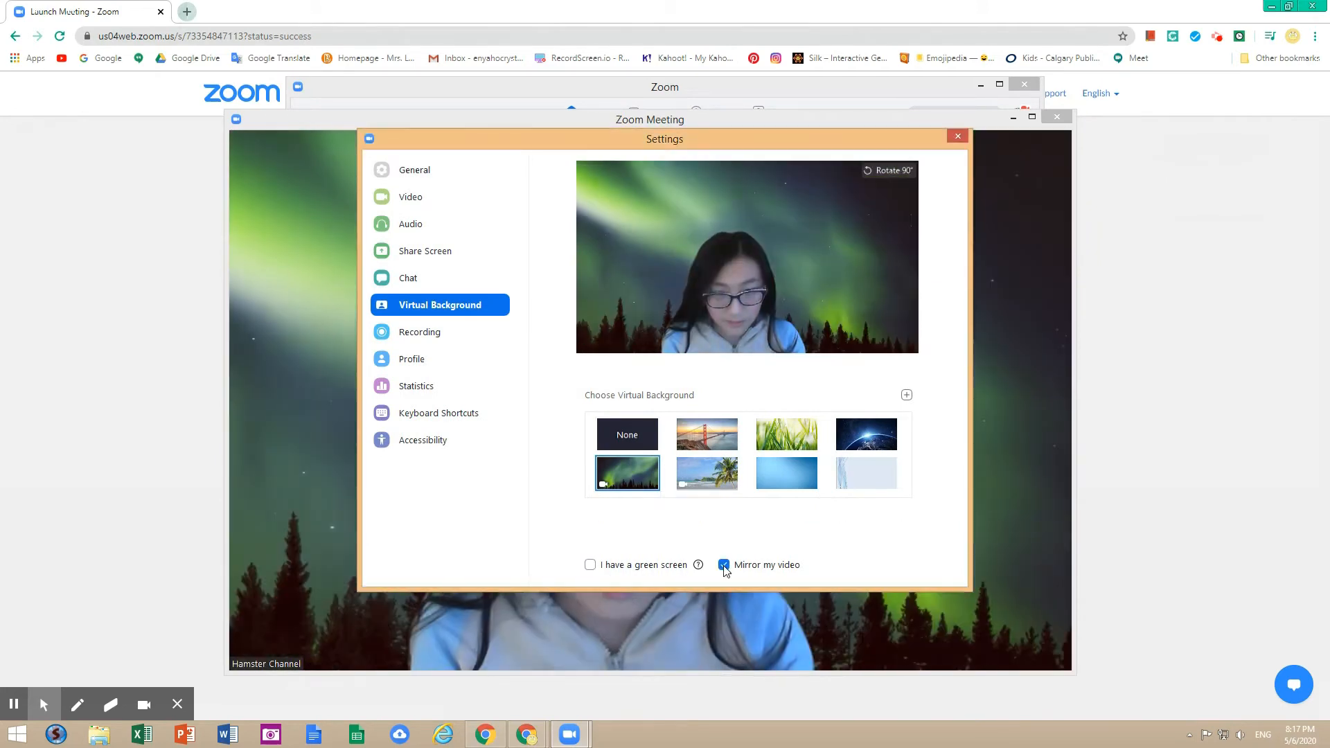
left_click(724, 564)
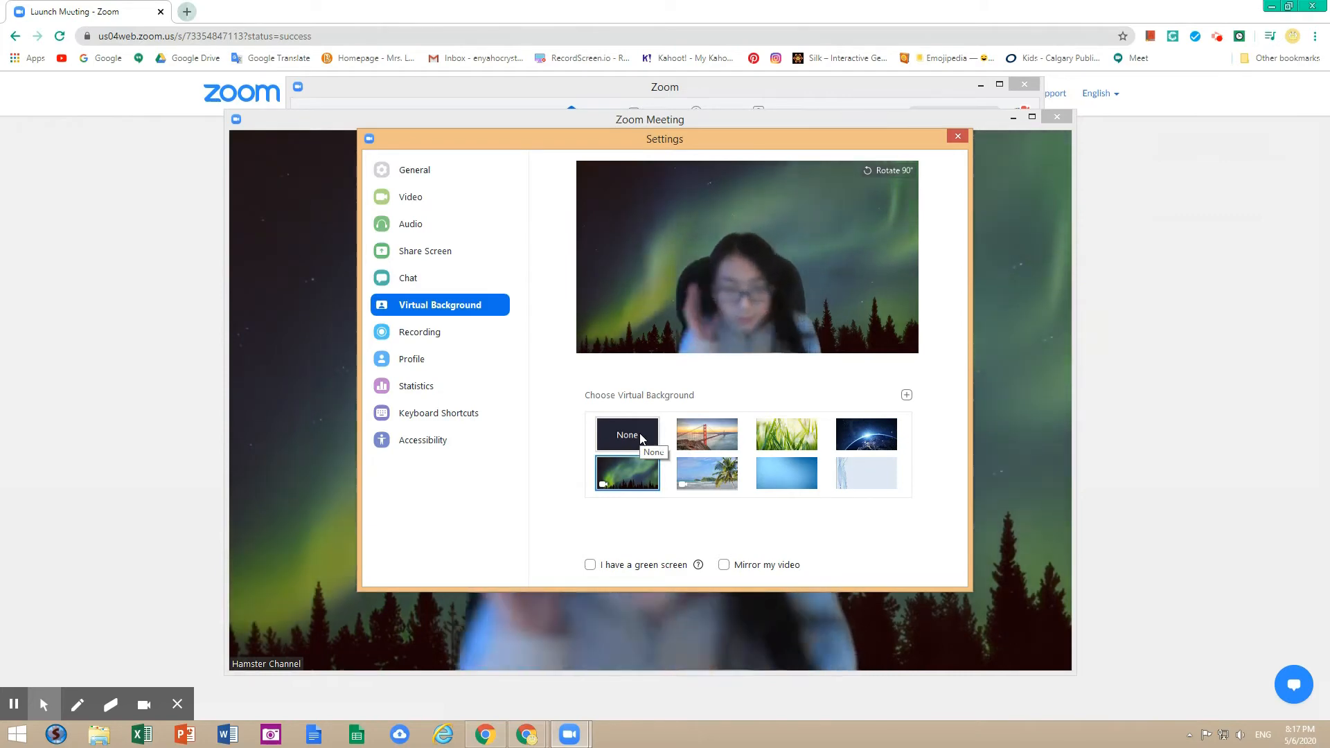
left_click(297, 428)
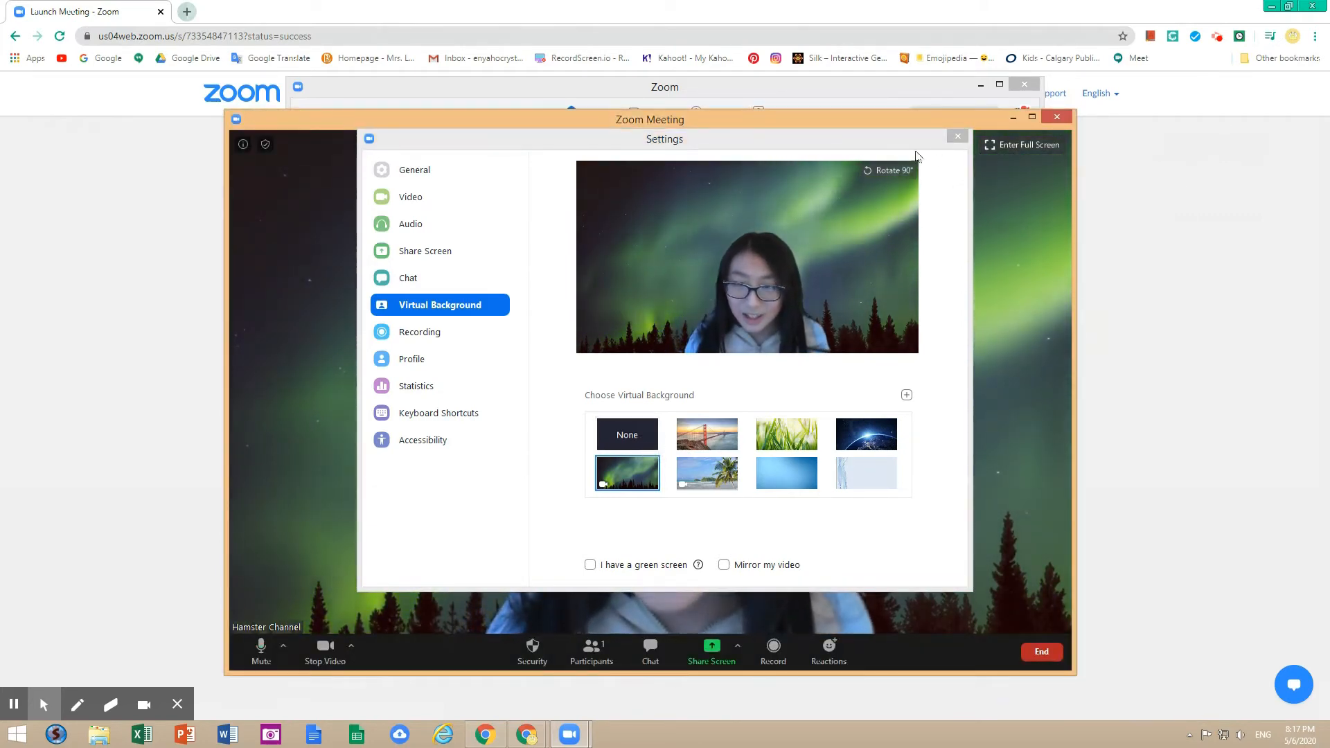
Step: Close the settings and try out muting and unmuting the microphone and stopping and restarting the video
left_click(952, 138)
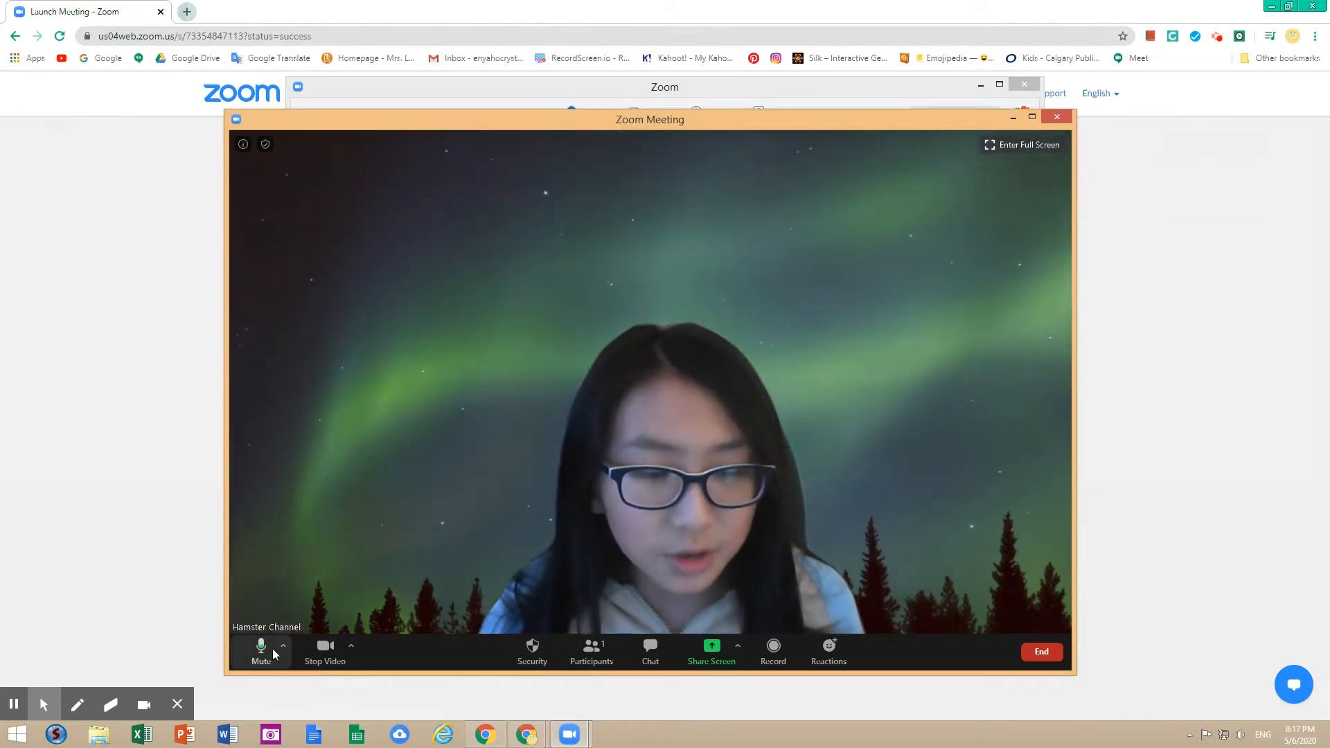
left_click(258, 651)
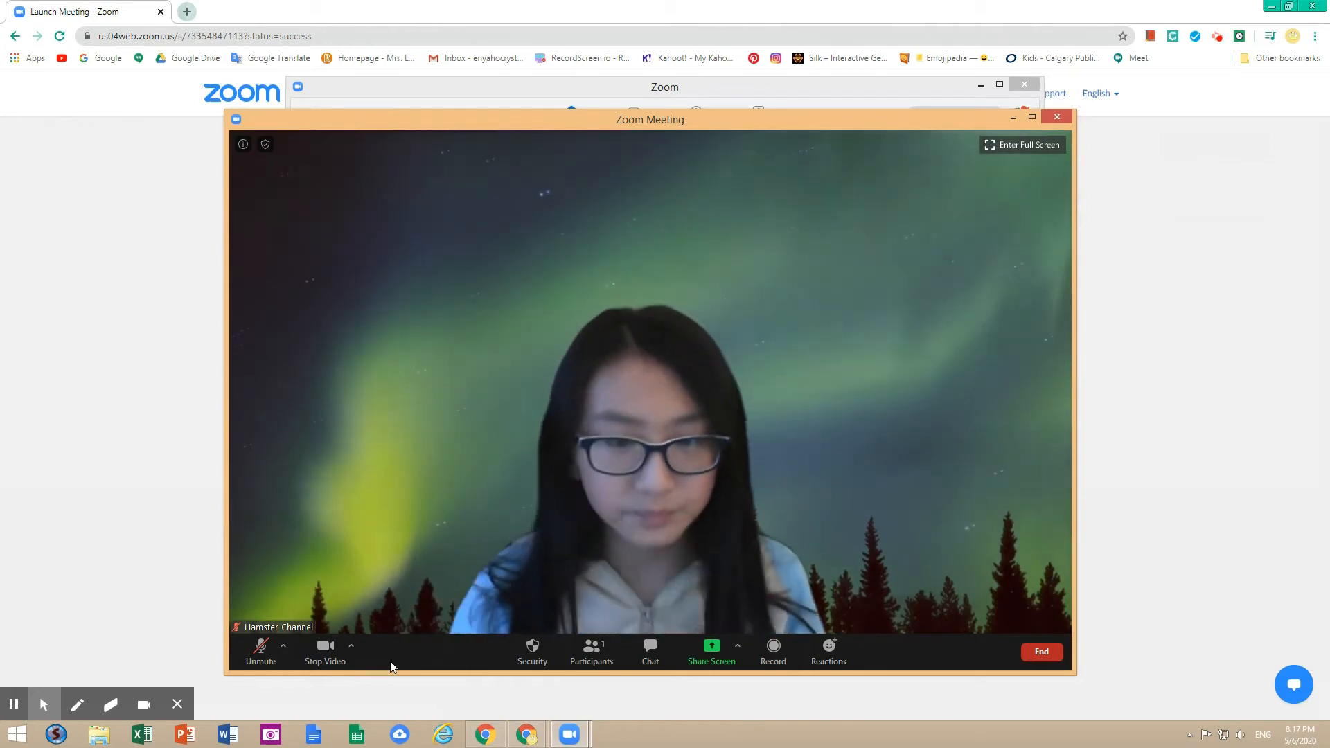
left_click(260, 648)
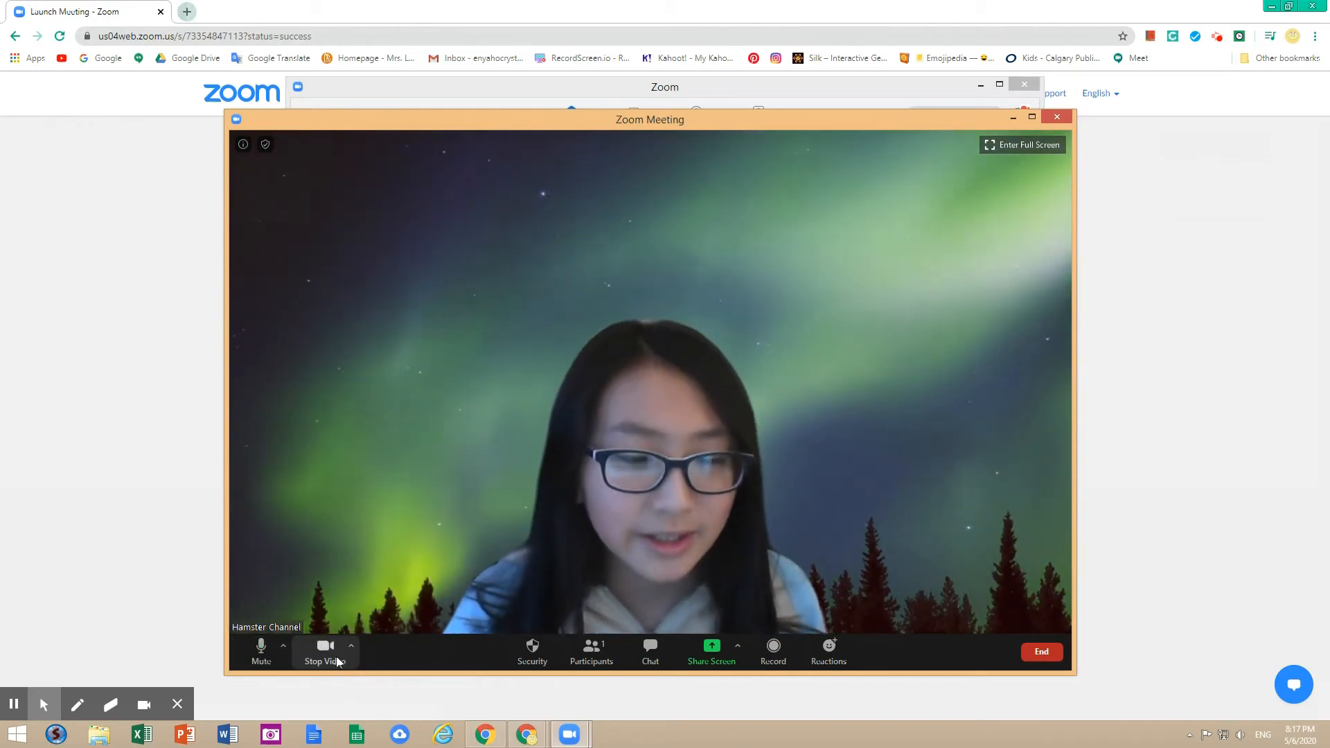
left_click(326, 650)
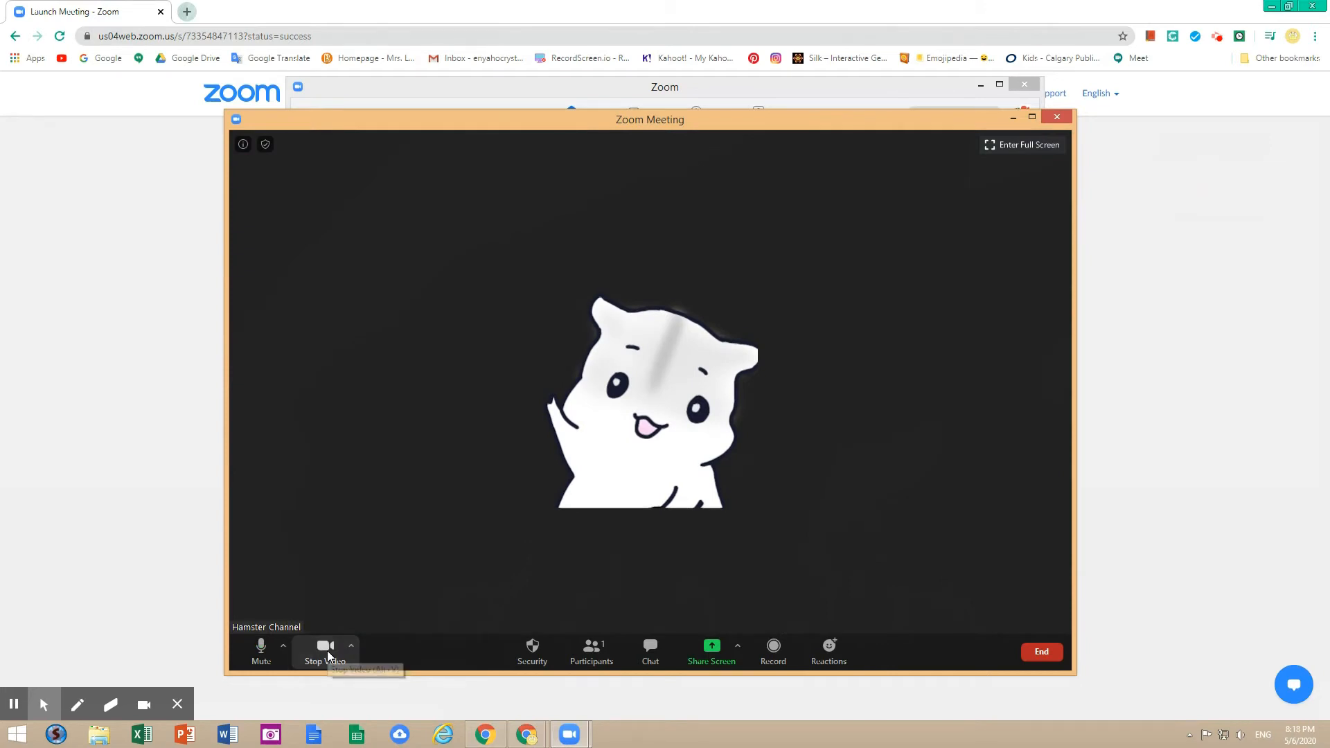
left_click(327, 651)
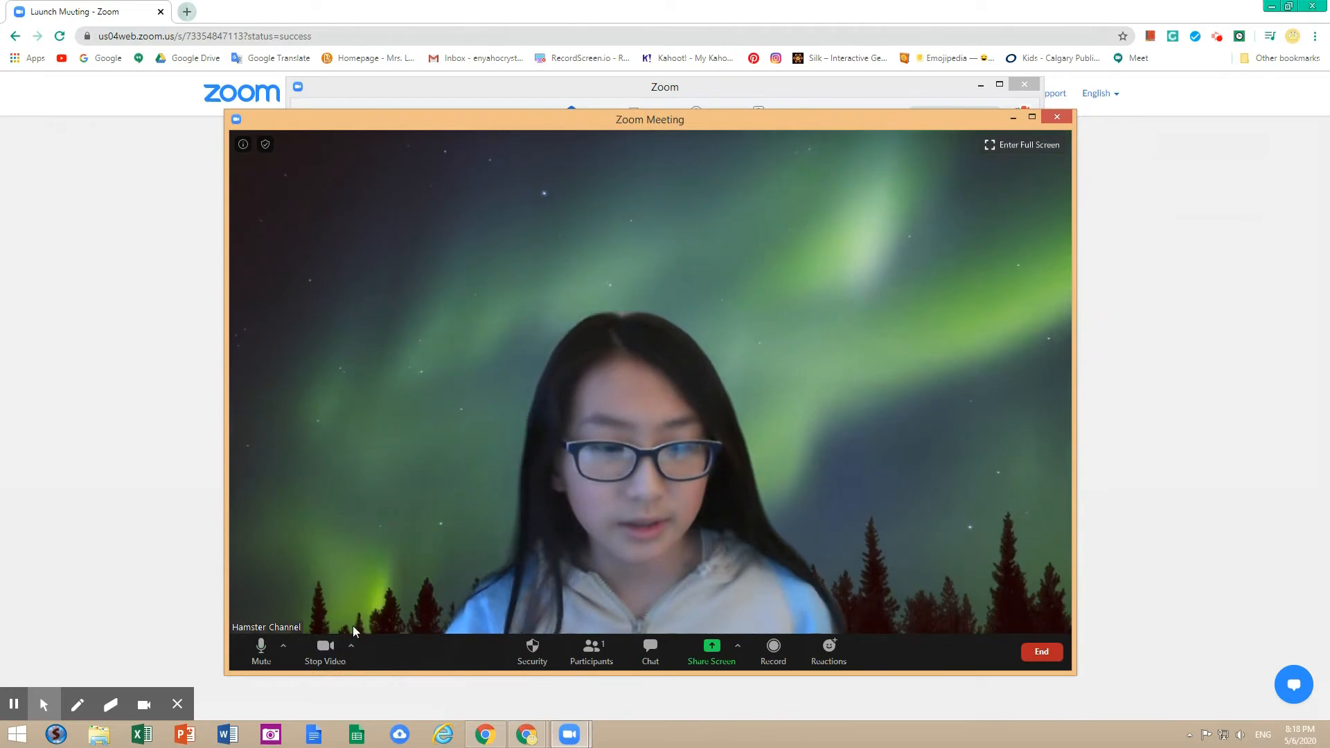
Step: Open the meeting's virtual background settings again and turn on mirroring of the video
left_click(351, 646)
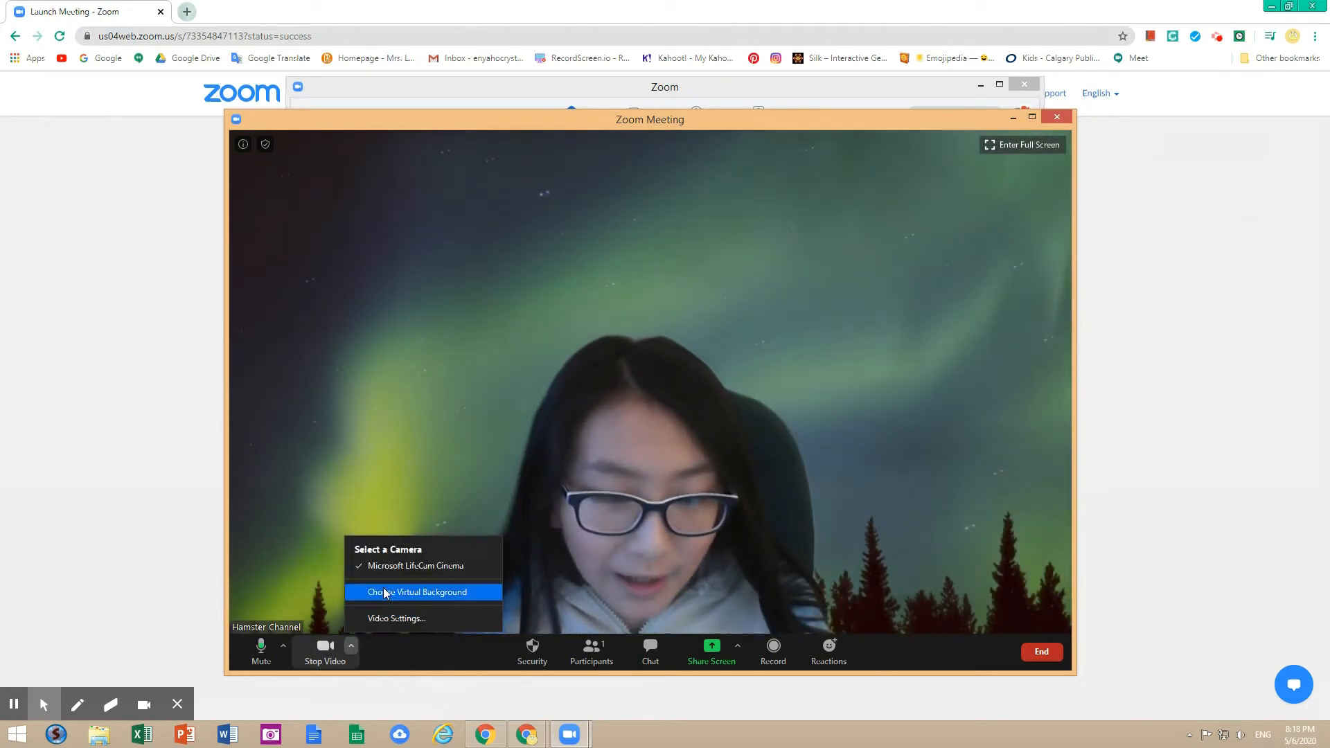
left_click(385, 594)
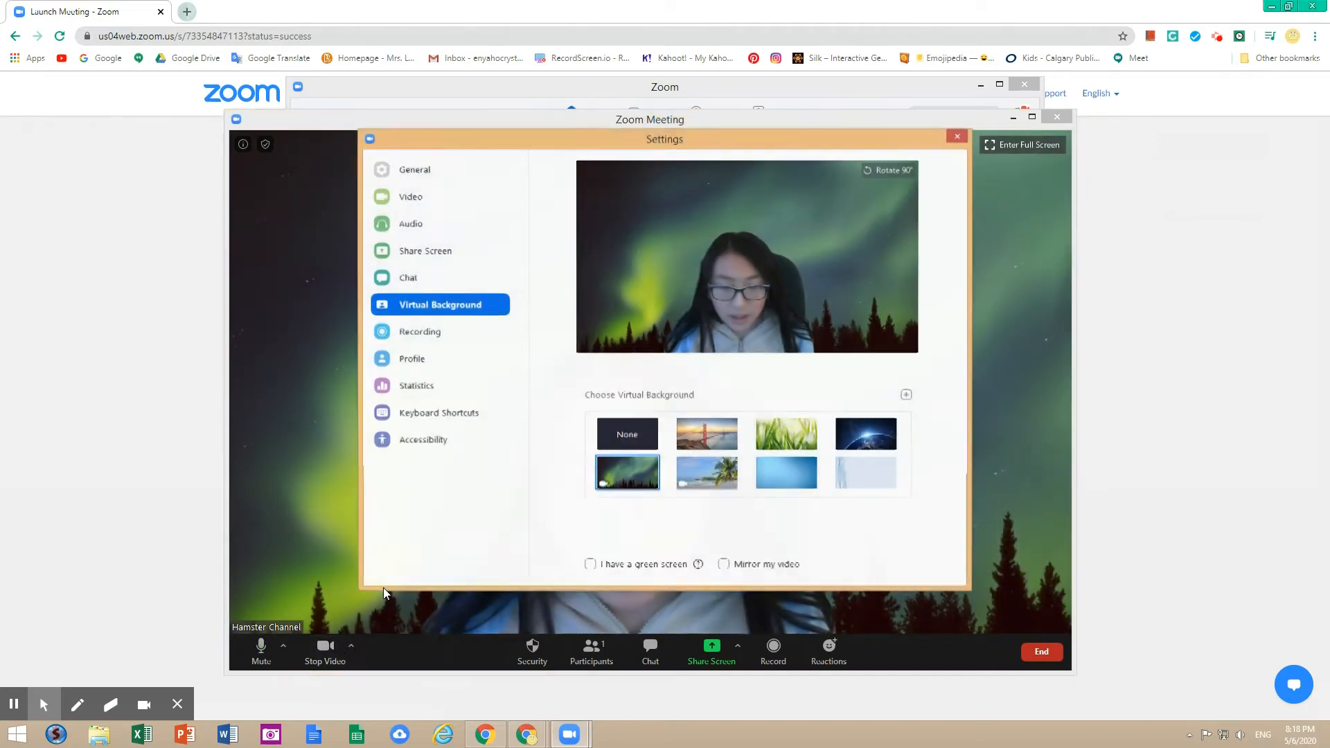
left_click(723, 565)
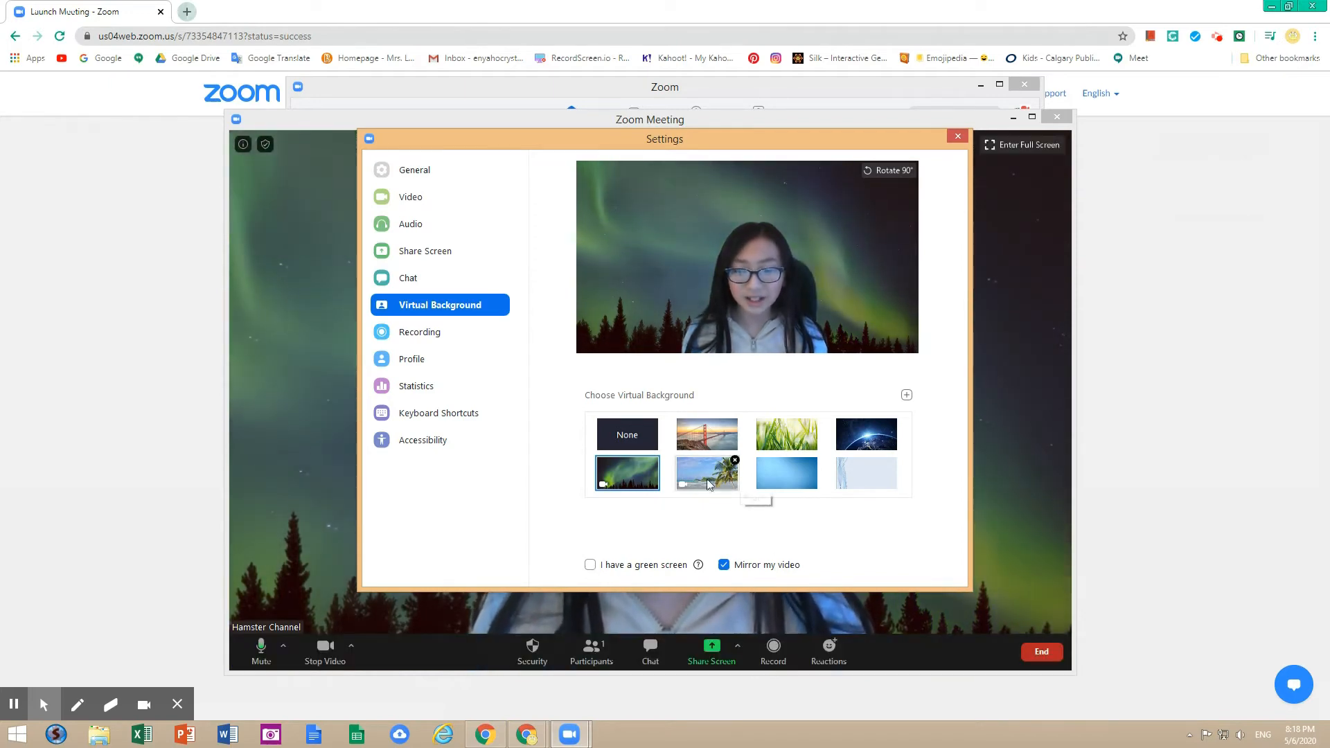
Step: Try out no background, the Beach background with green screen and San Francisco without it, and choose the Earth-from-space background
left_click(627, 435)
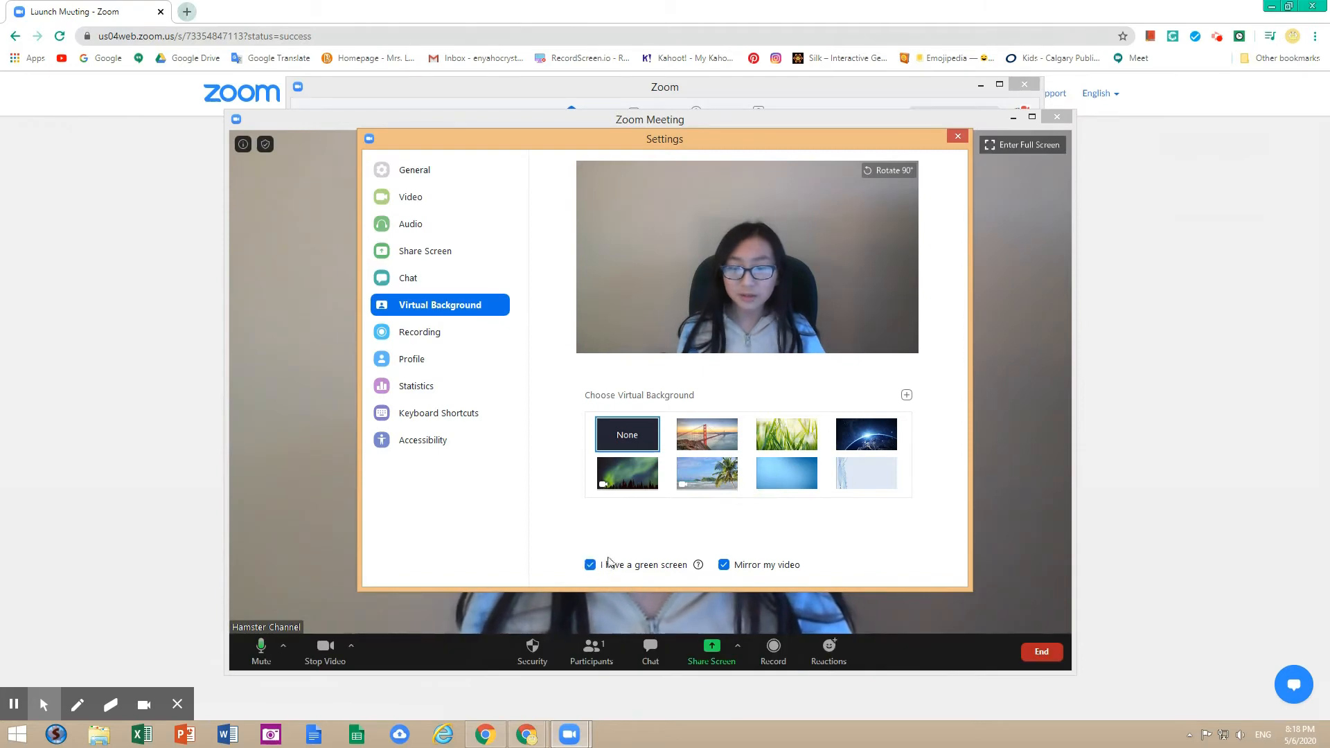
left_click(714, 471)
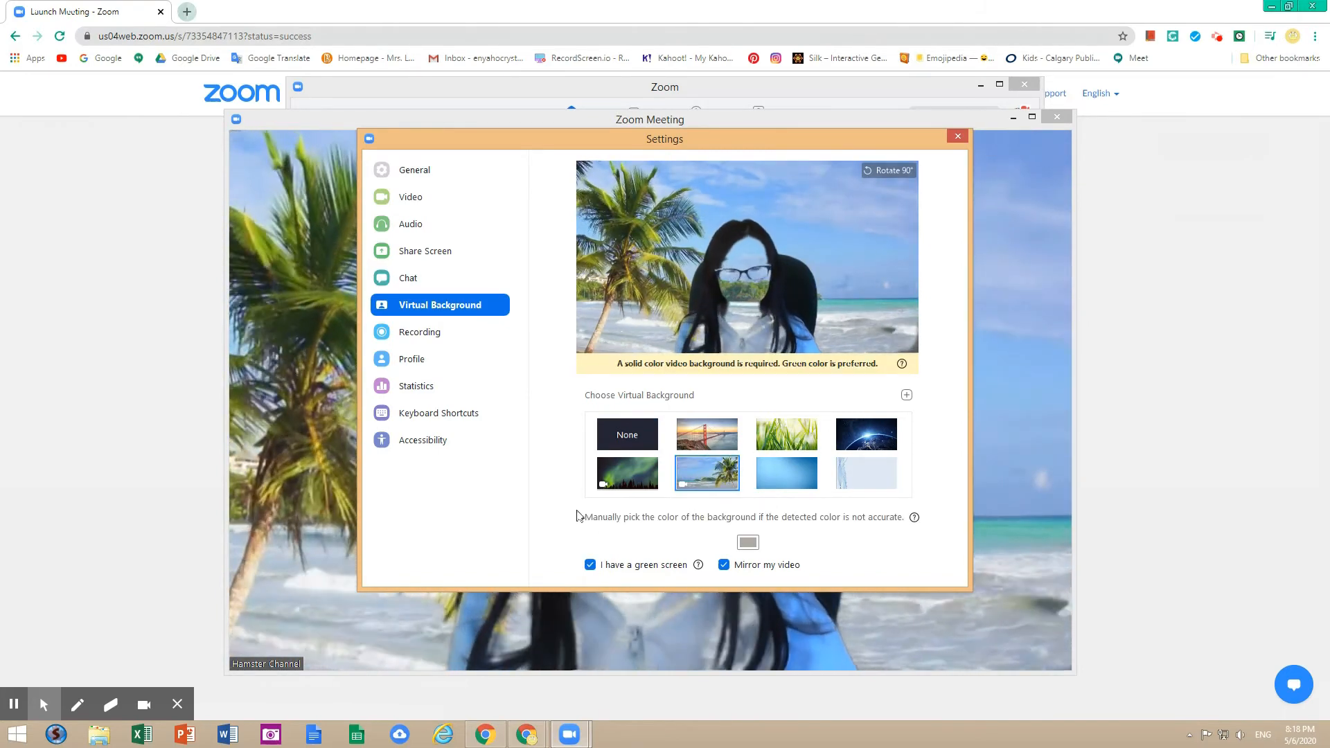
left_click(638, 449)
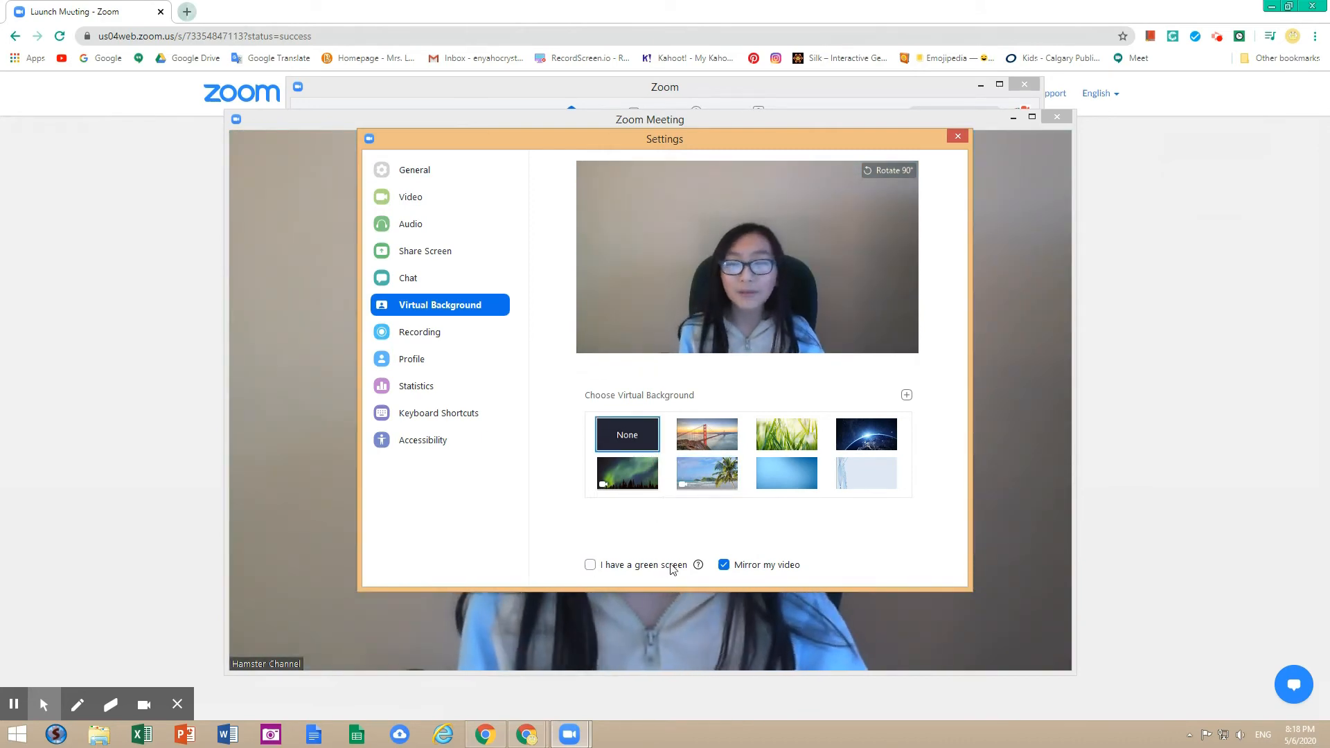
left_click(707, 436)
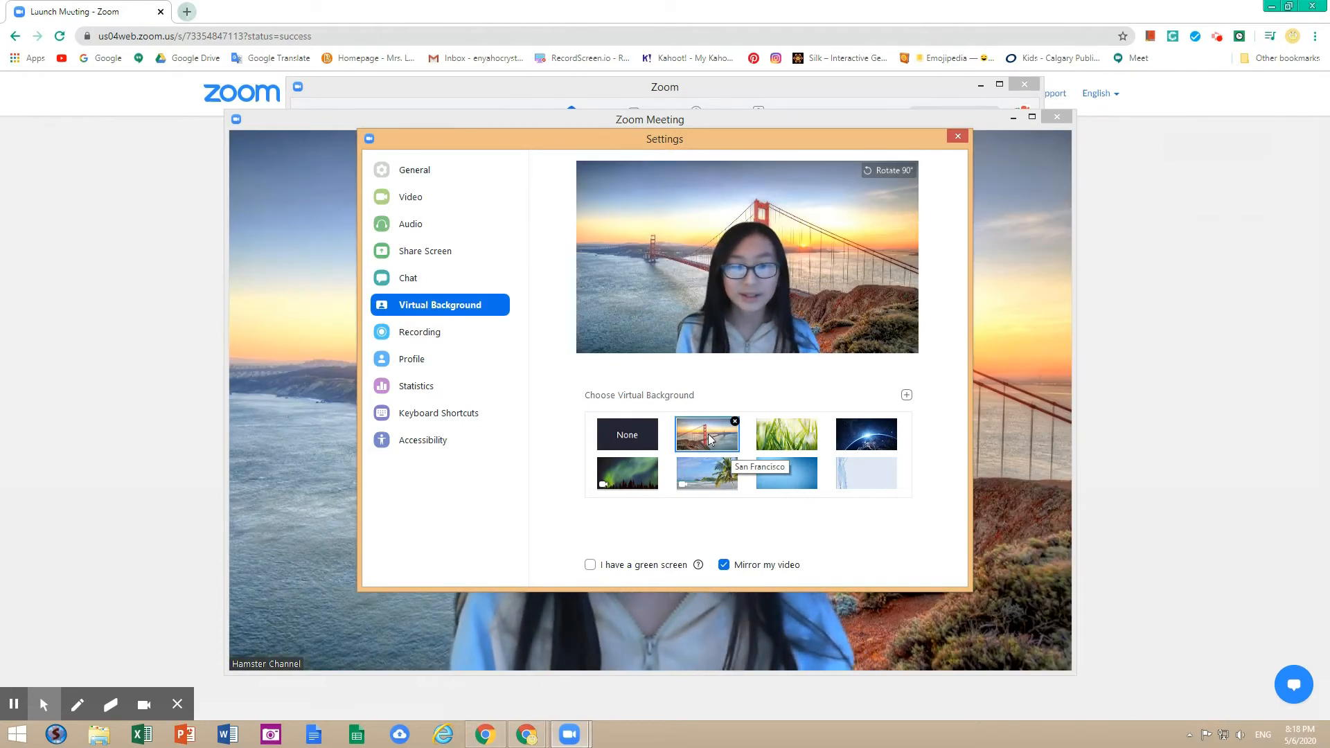
left_click(867, 449)
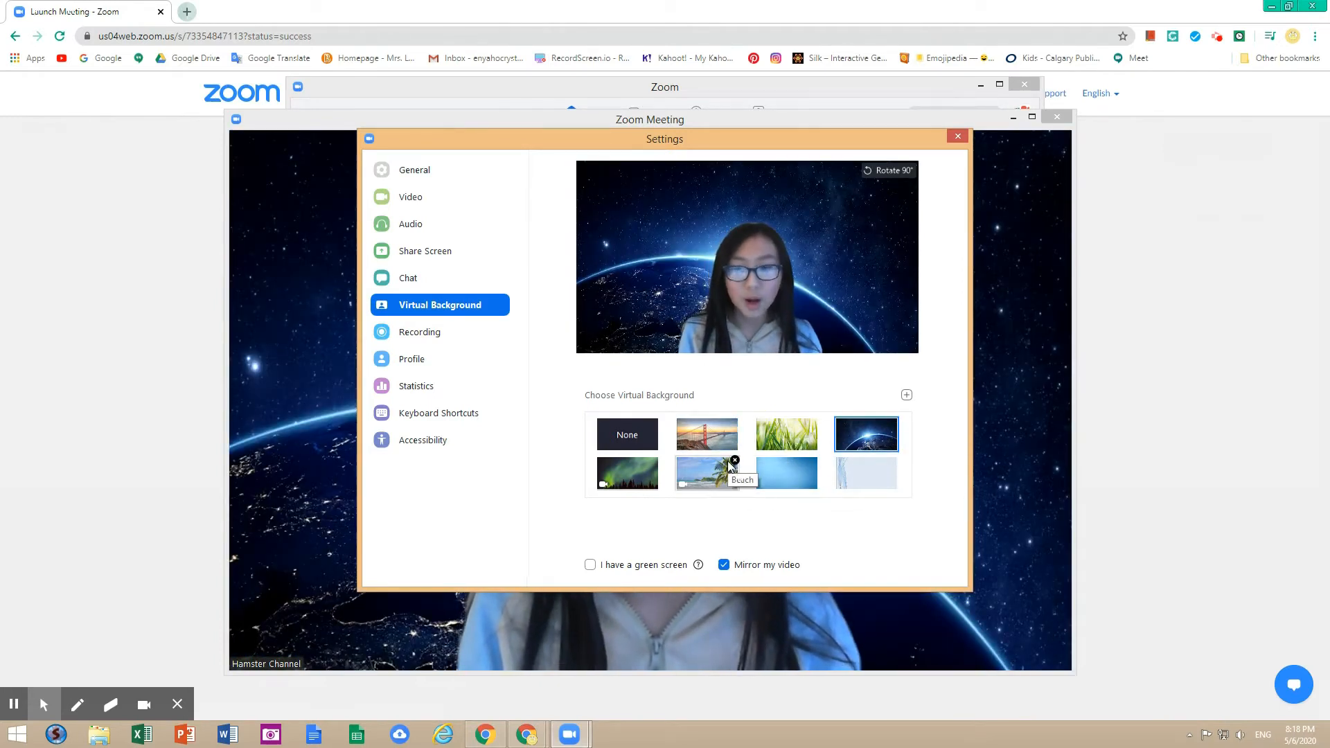
Step: Look at the recording and video settings and return to the virtual background settings
left_click(405, 333)
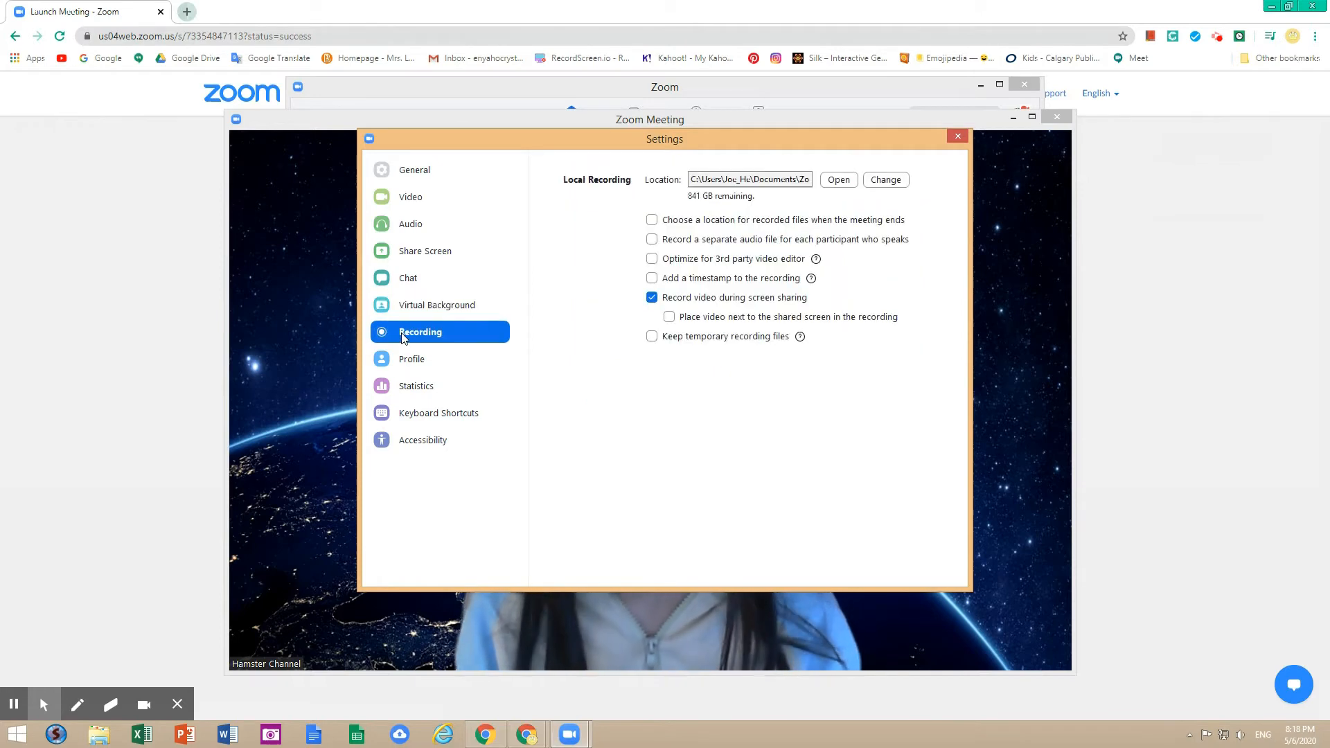
left_click(451, 200)
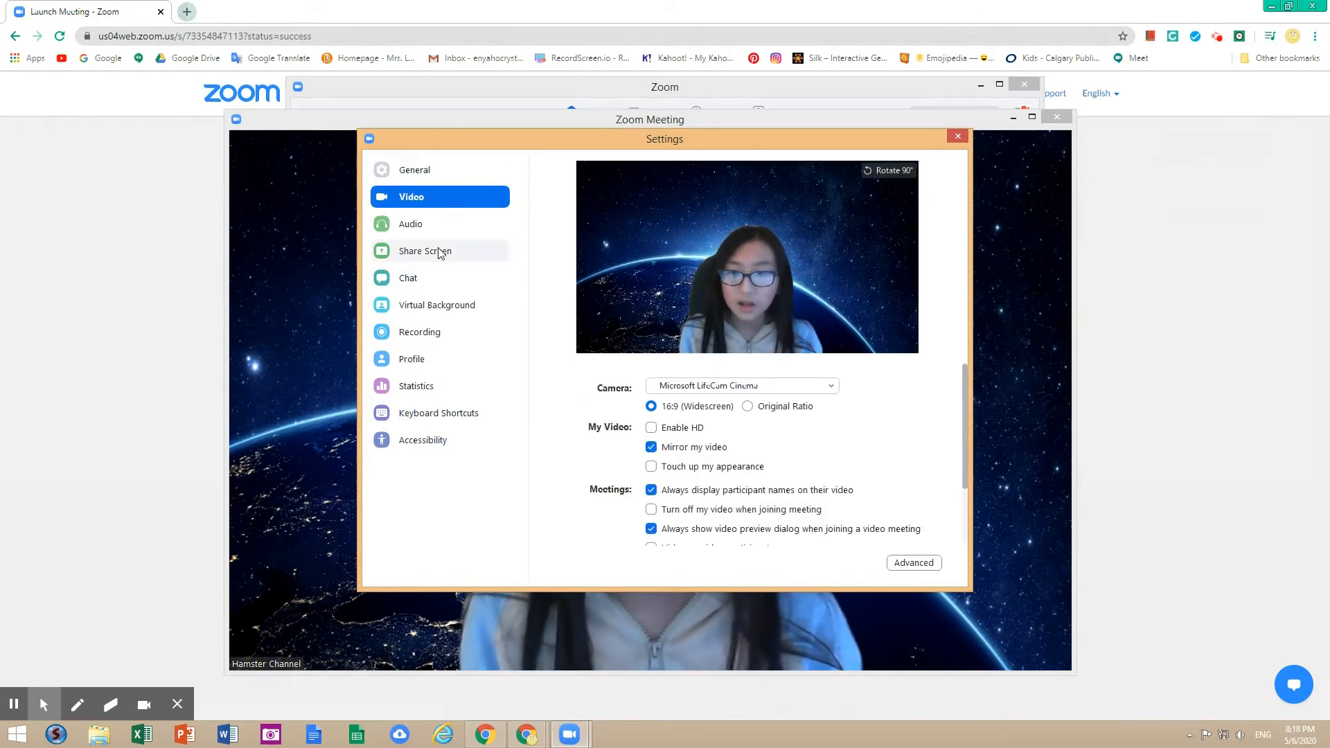
left_click(455, 313)
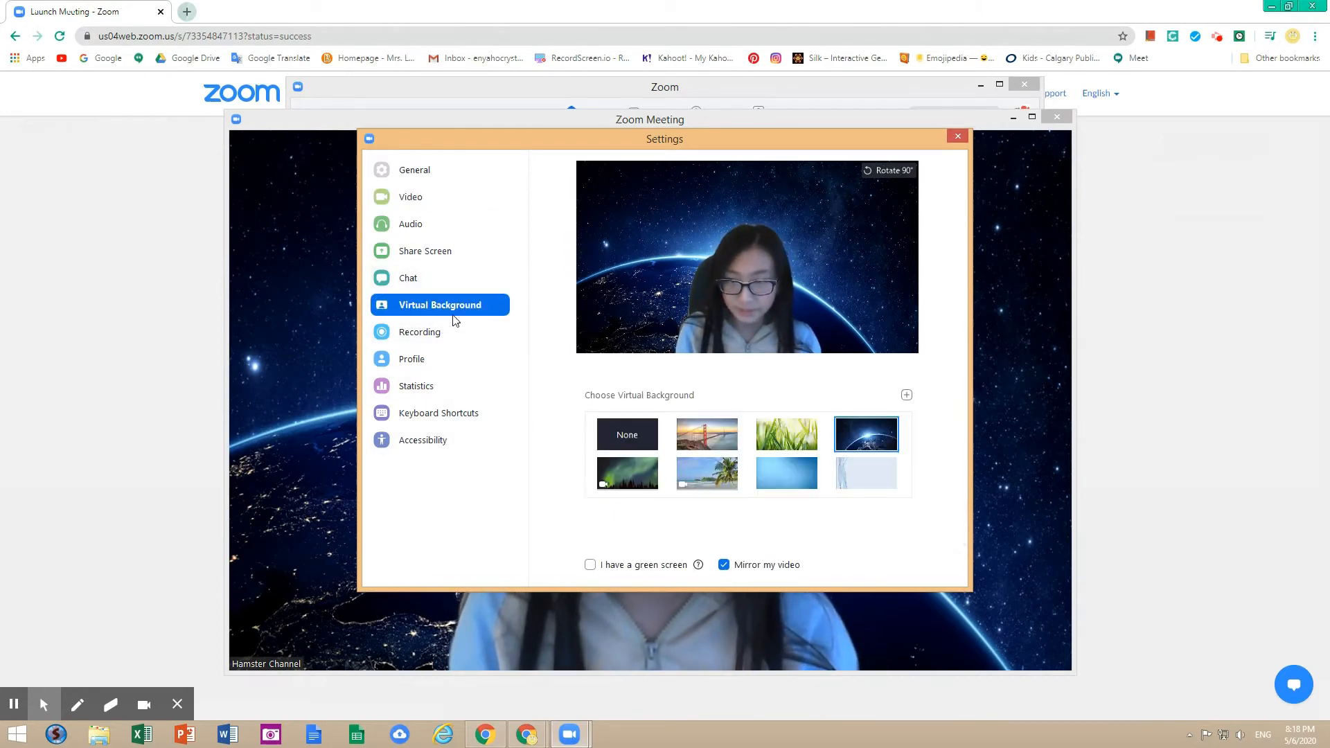
Step: Try rotating the video in 90° turns through a full circle and close the settings
left_click(884, 172)
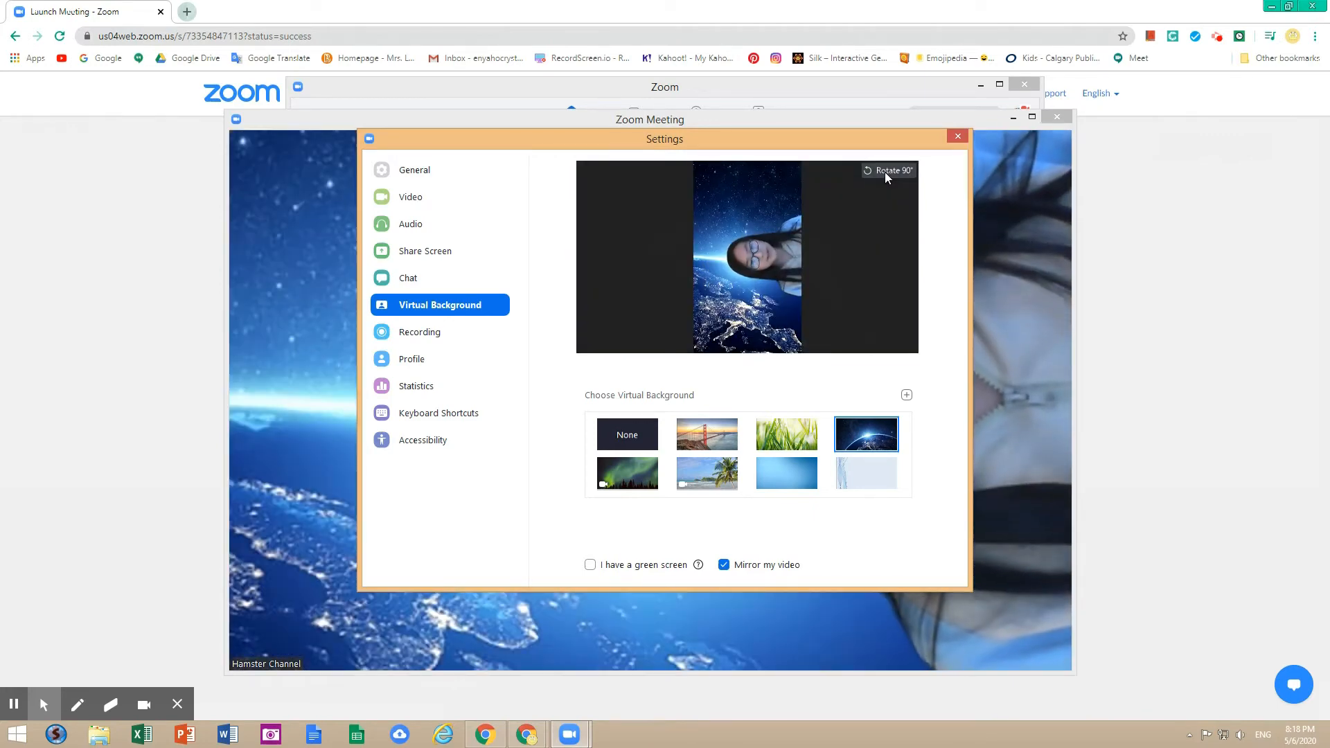
left_click(884, 172)
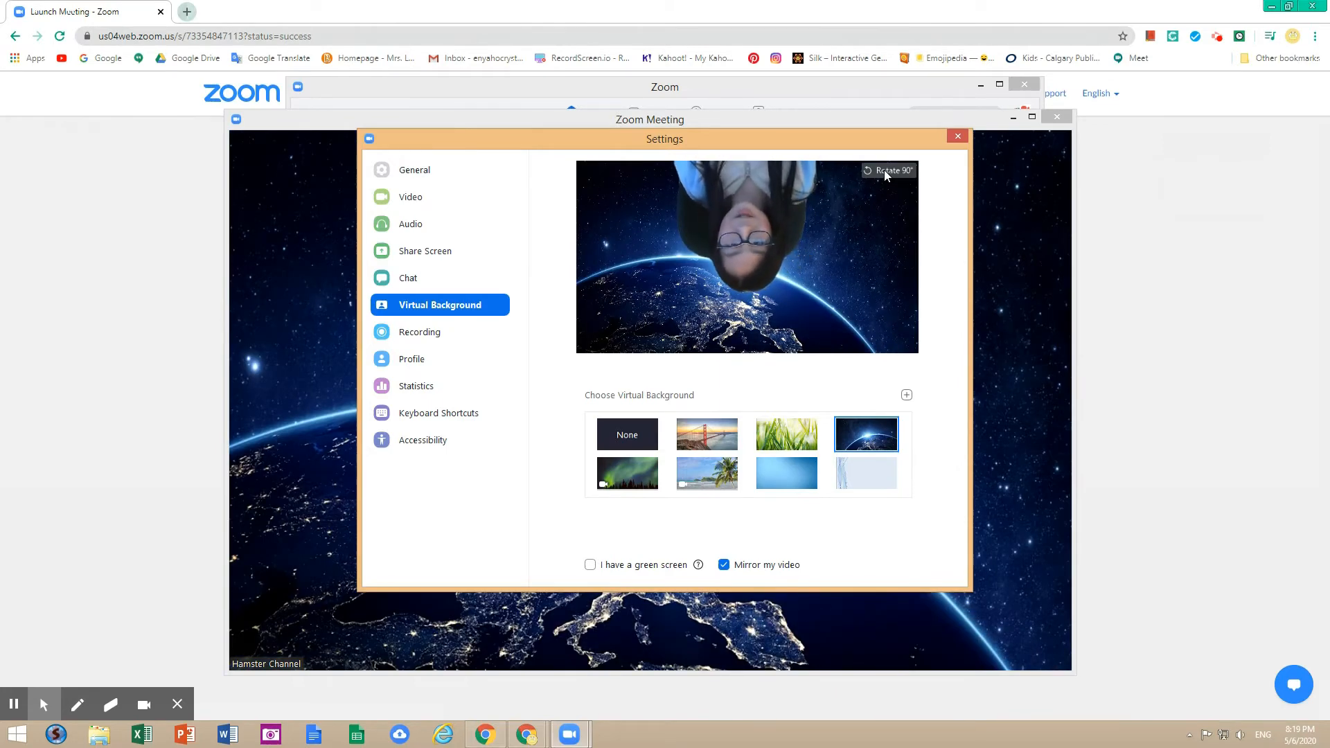
left_click(884, 172)
left_click(885, 171)
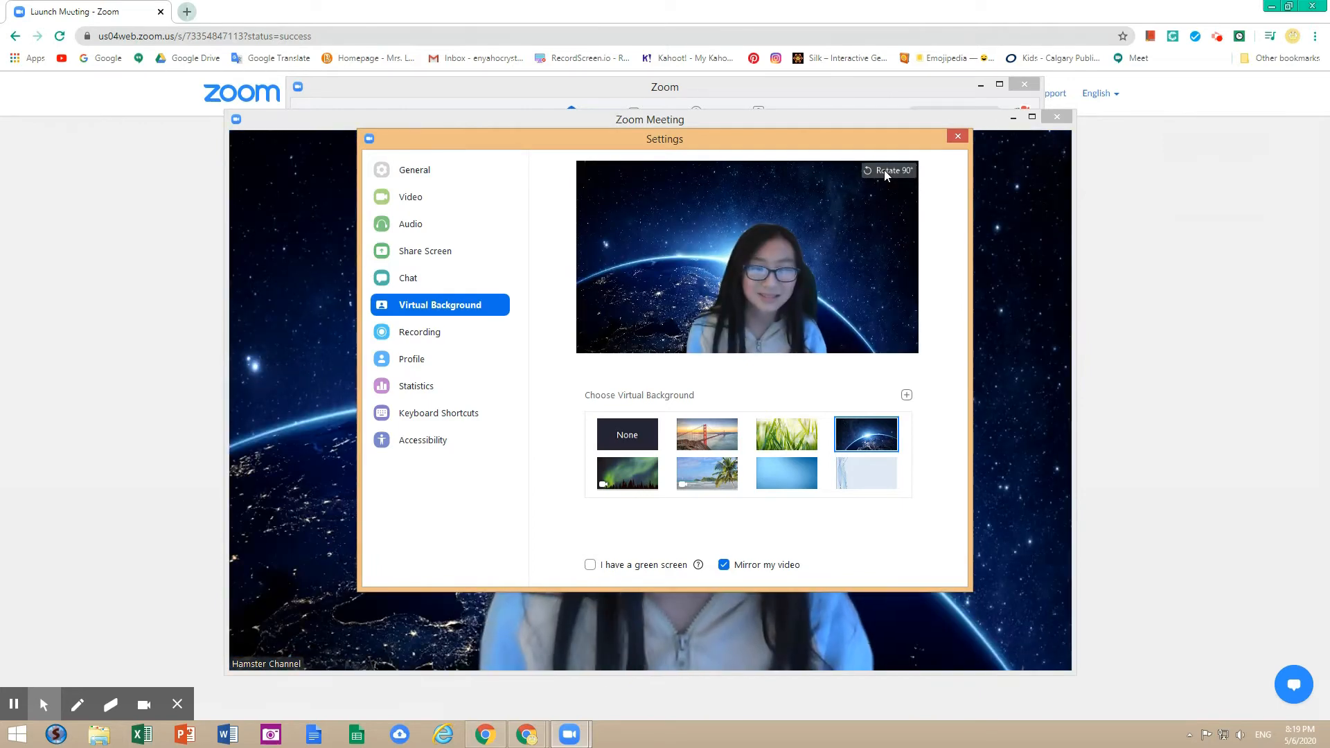
left_click(957, 136)
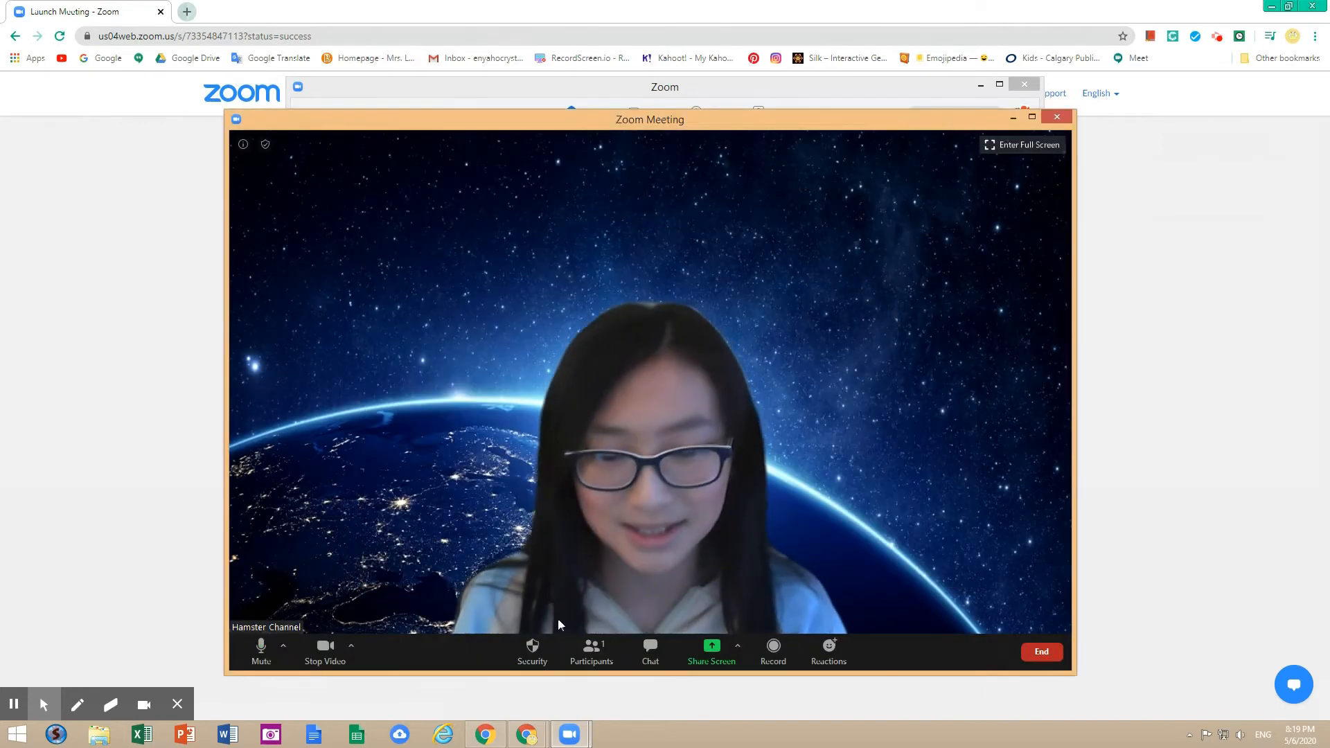
Step: Allow participants to chat in the meeting's security options and review the other participant permissions
left_click(544, 657)
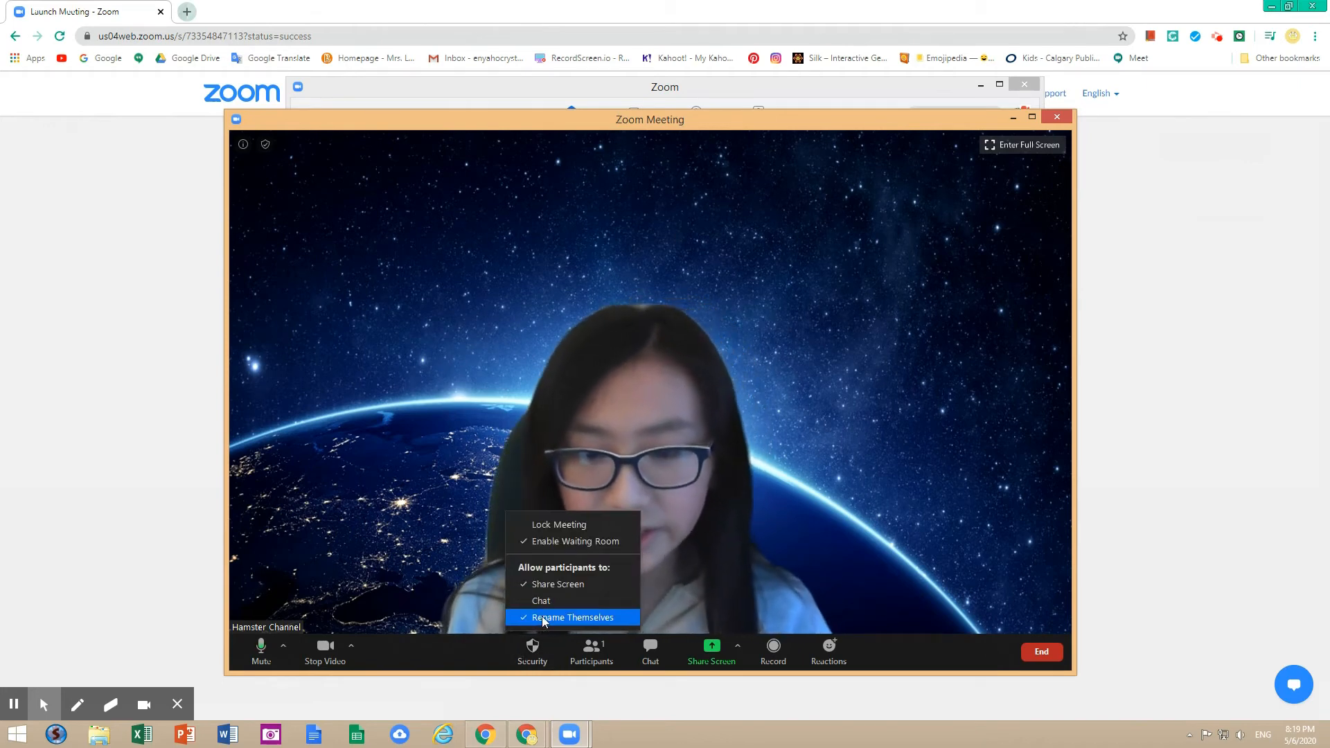
left_click(577, 614)
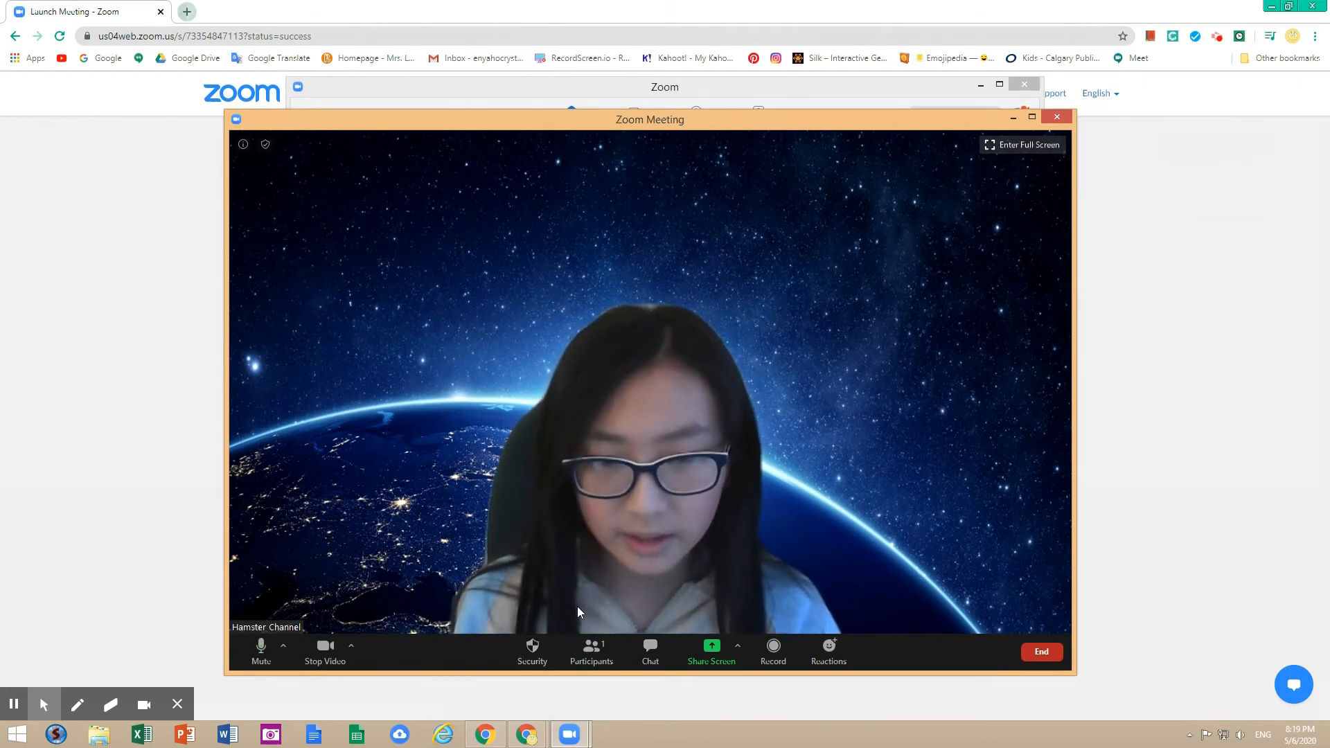
left_click(521, 649)
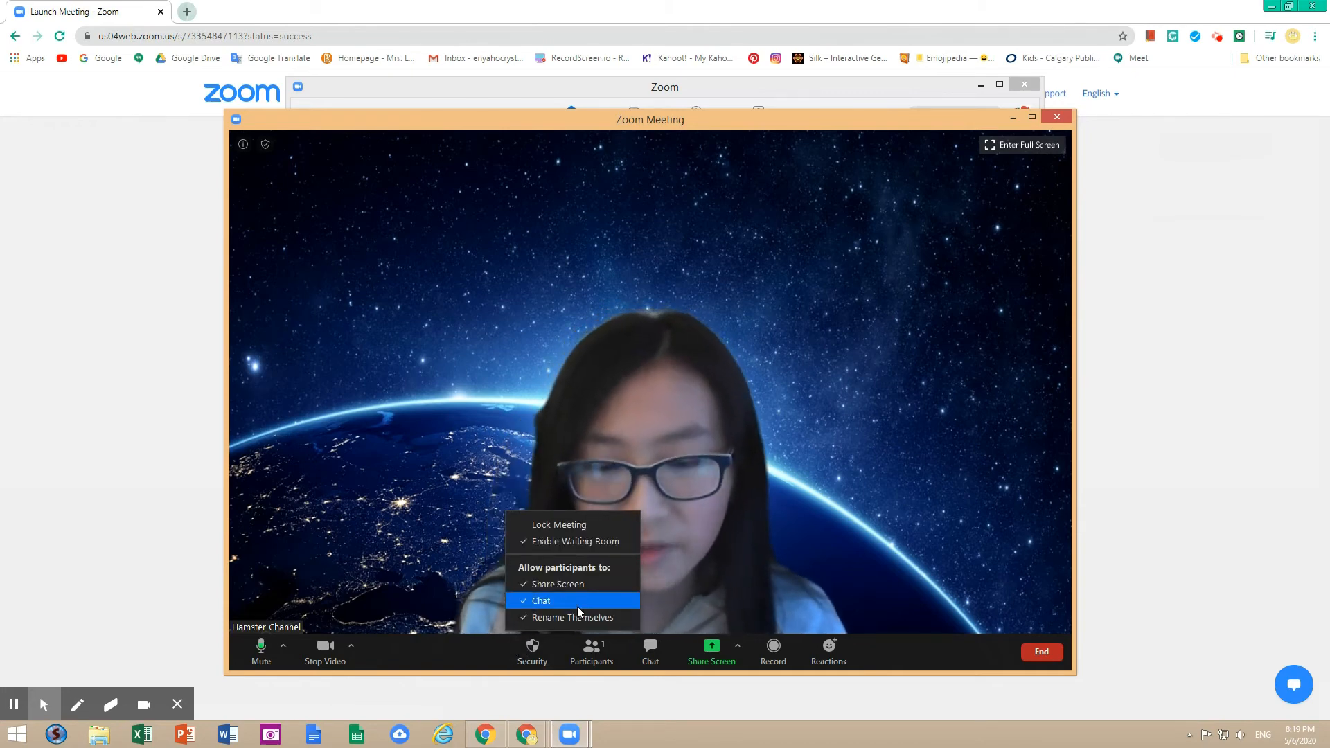
left_click(426, 607)
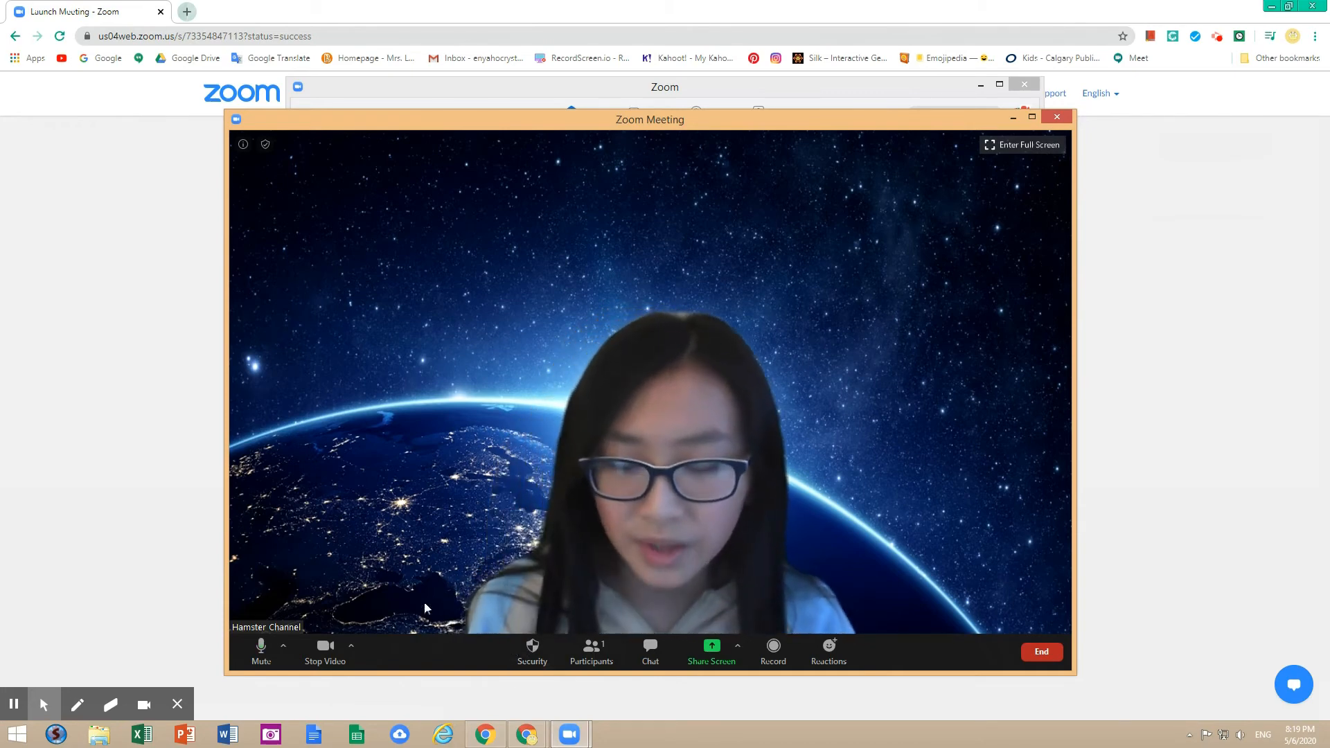
left_click(548, 647)
left_click(456, 563)
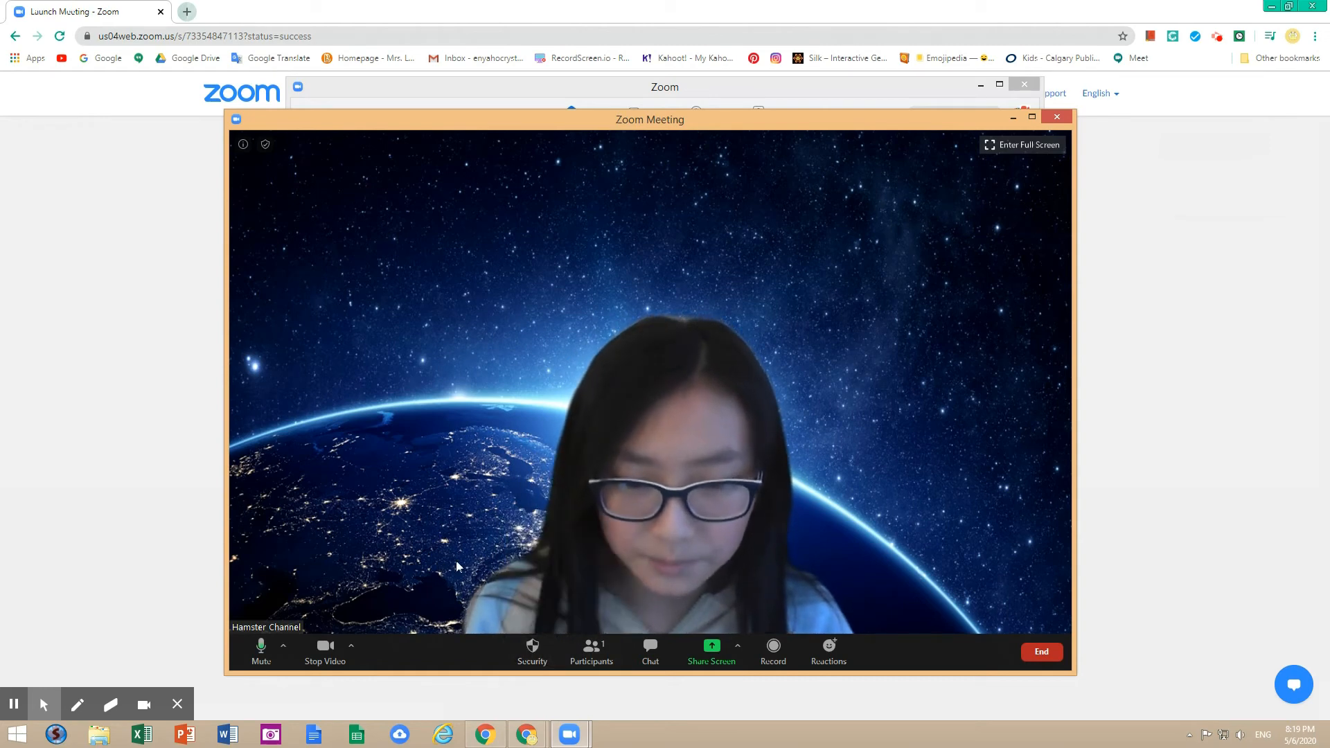
Step: Show the participants list and review the contact and email options for inviting people to the meeting
left_click(592, 651)
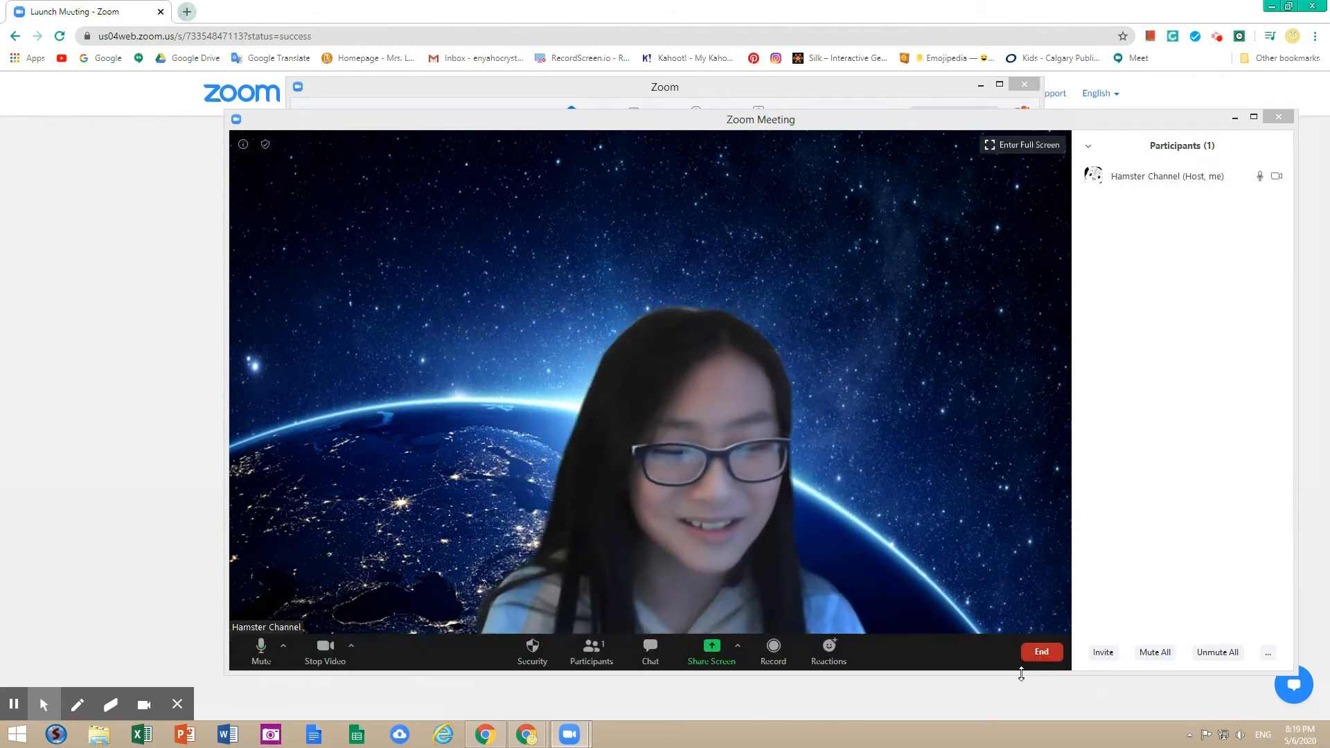
left_click(1102, 652)
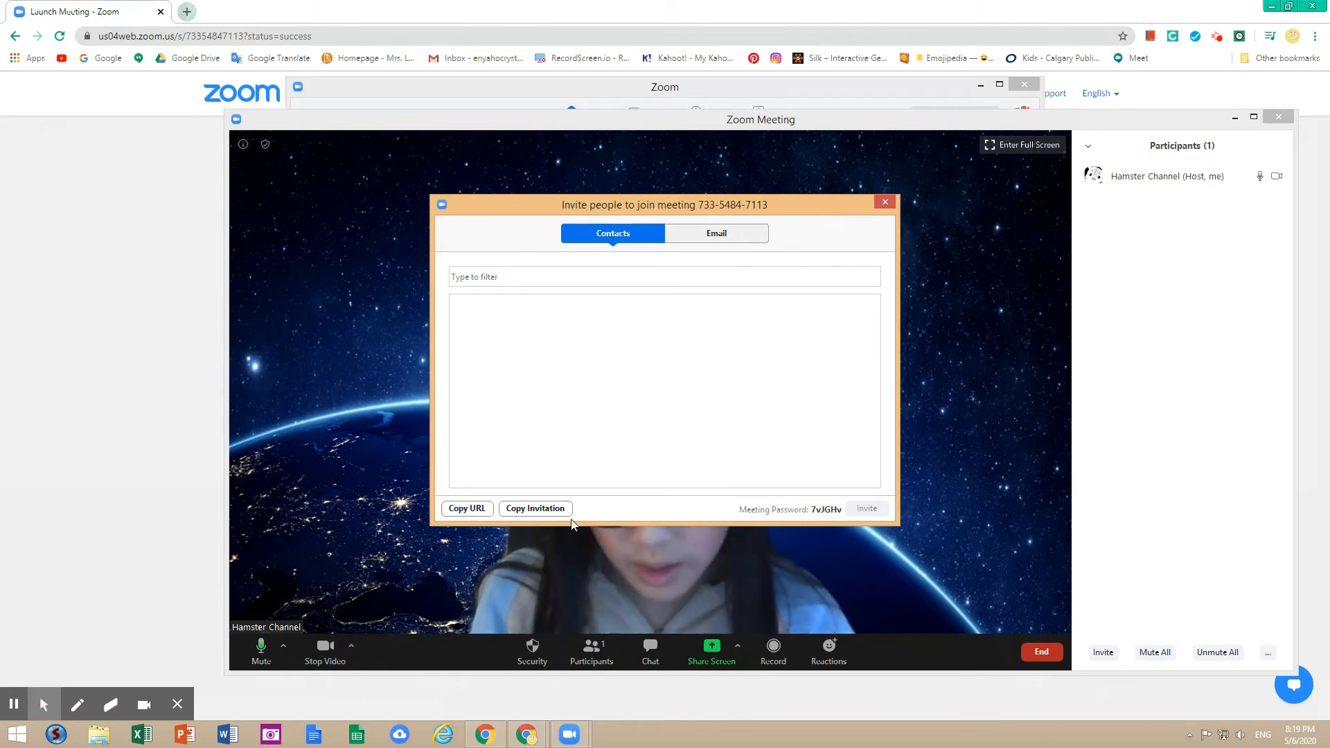
left_click(699, 239)
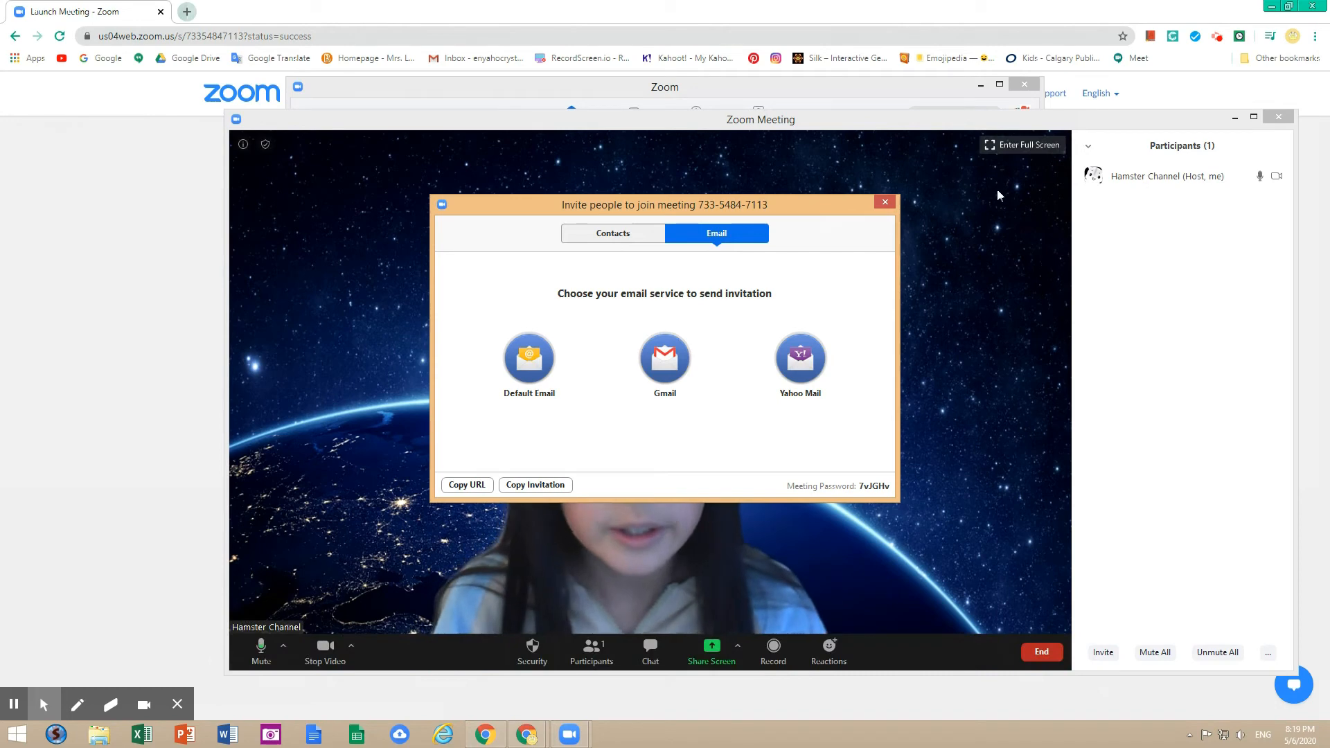
left_click(877, 204)
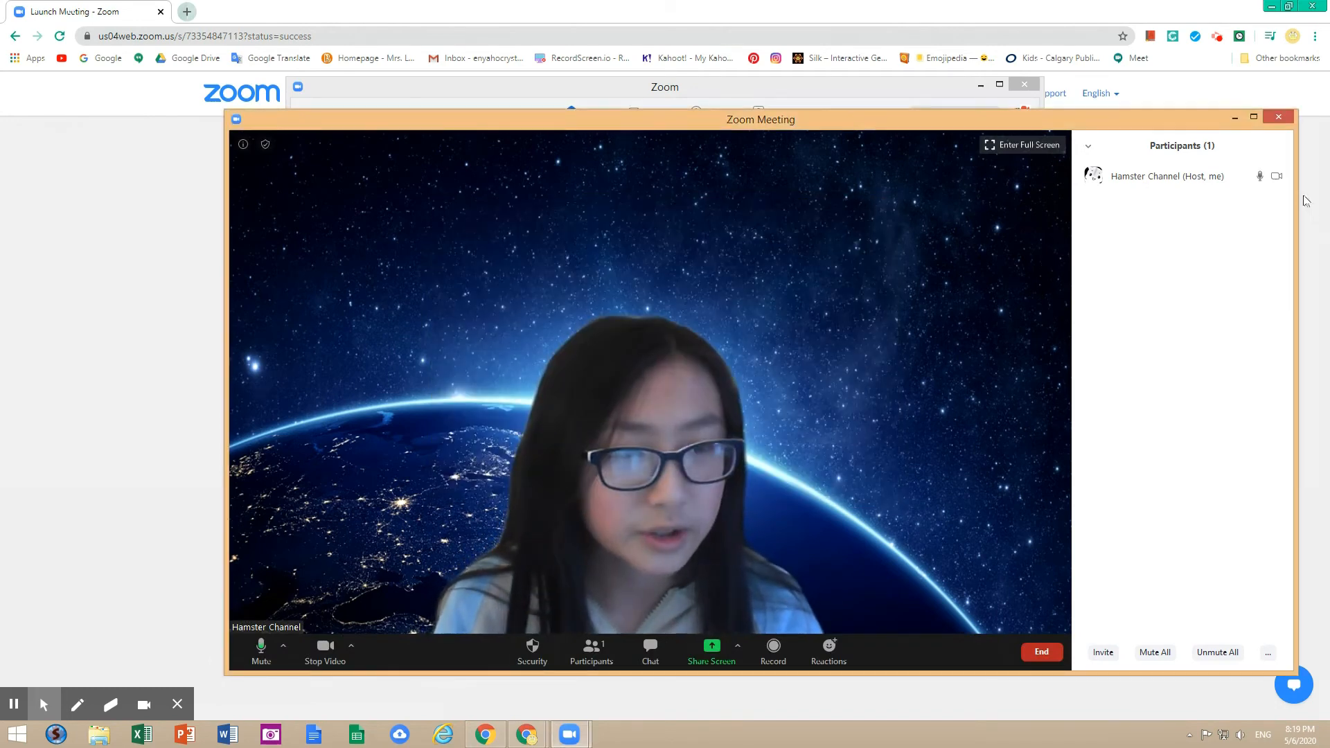
Step: Try muting the host from the participants list, unmute again and check the host's additional options
left_click(1214, 177)
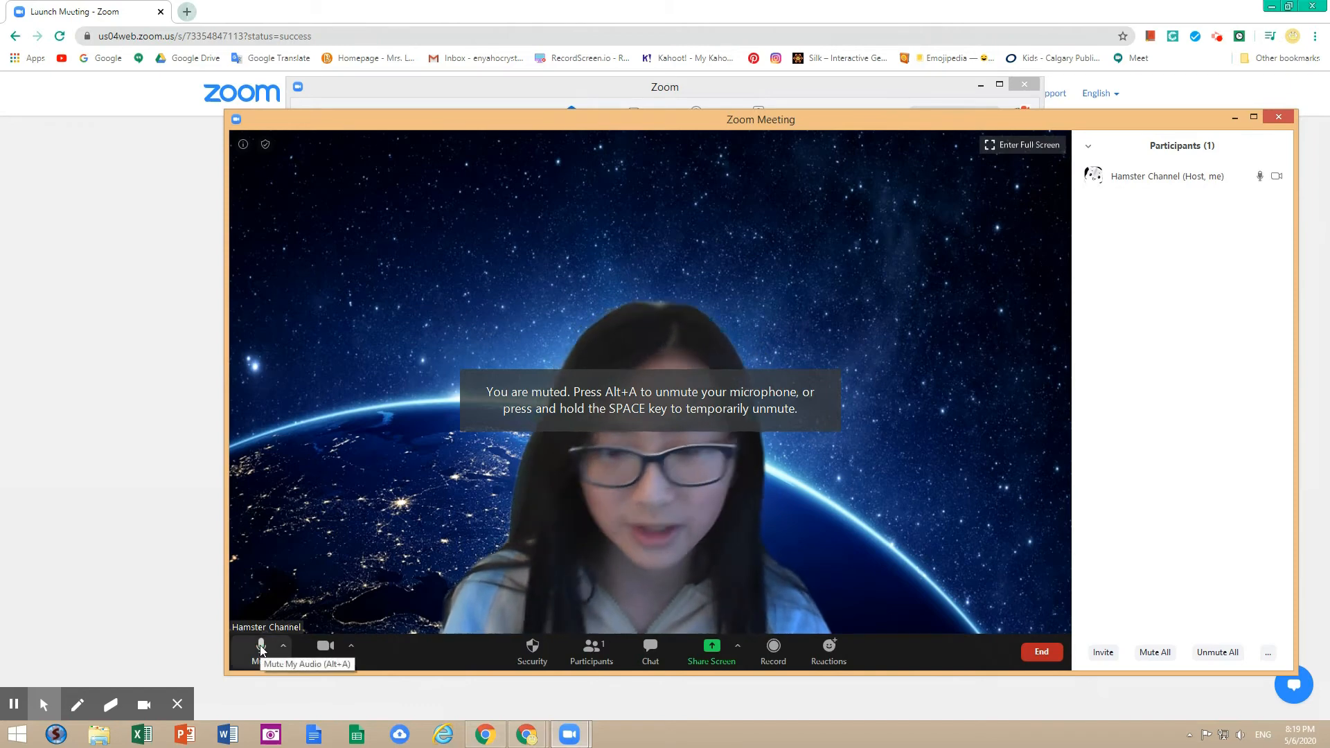
mouse_move(1269, 185)
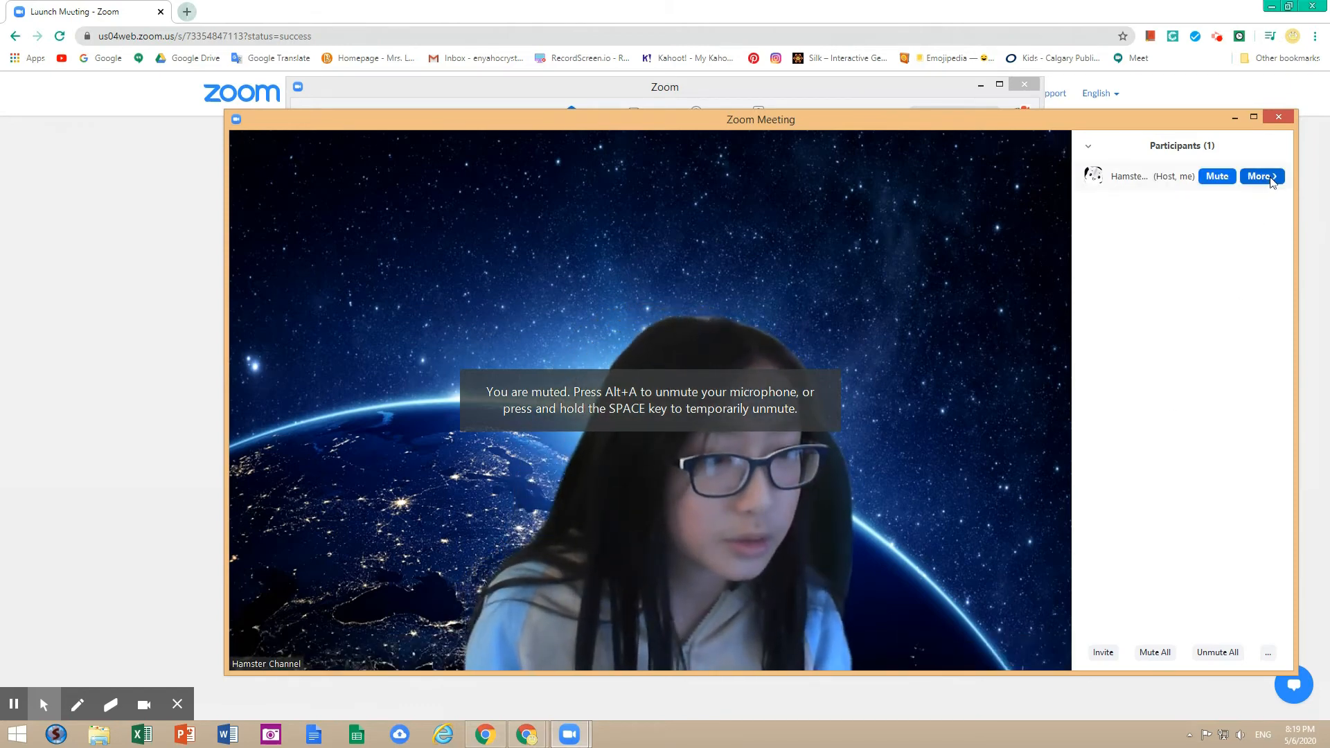
left_click(1196, 293)
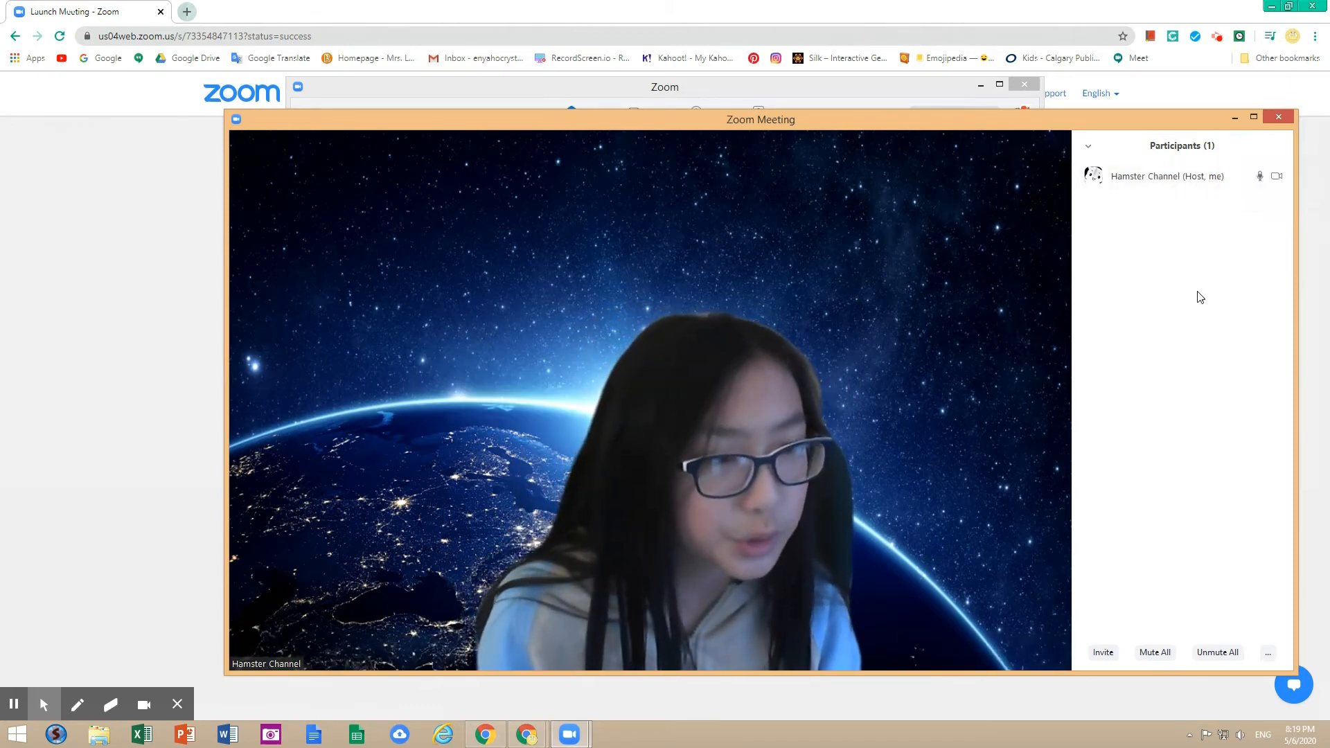
Step: Examine the Mute All confirmation without muting anyone and check the additional options for managing participants
left_click(1155, 653)
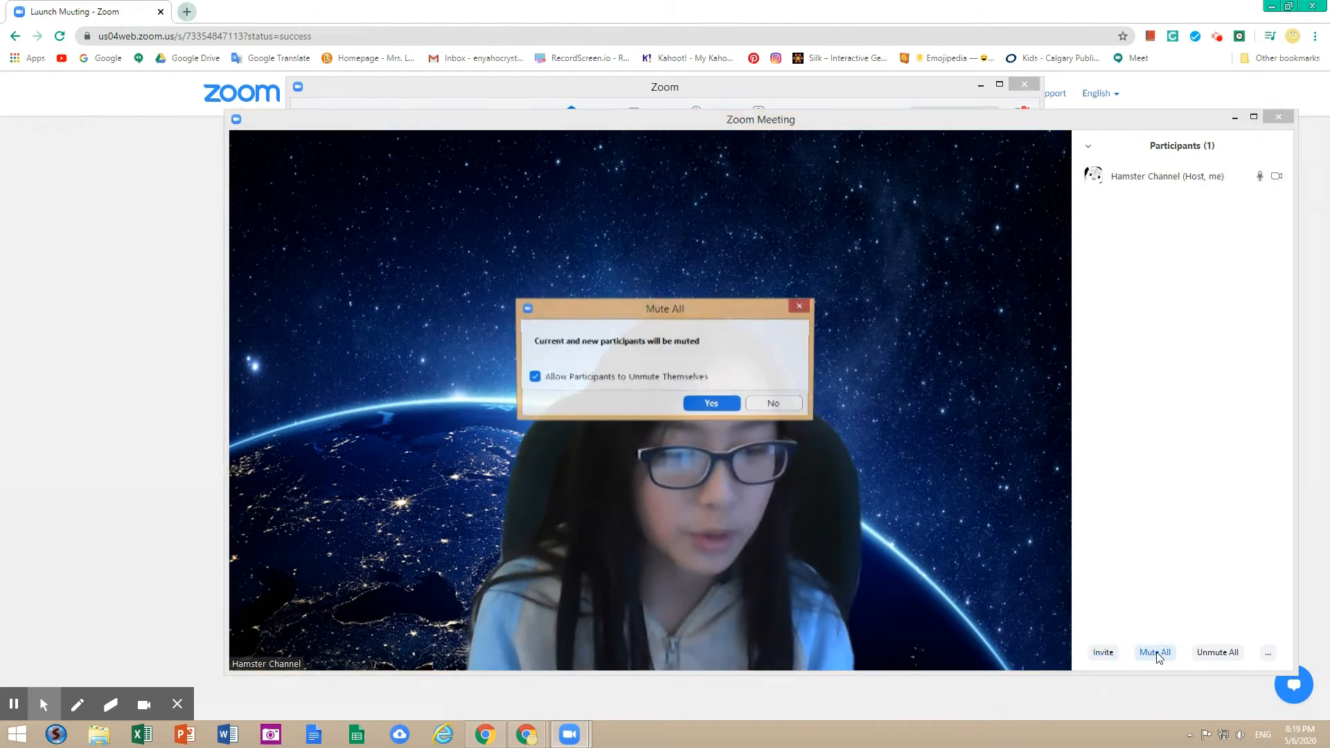
left_click(800, 307)
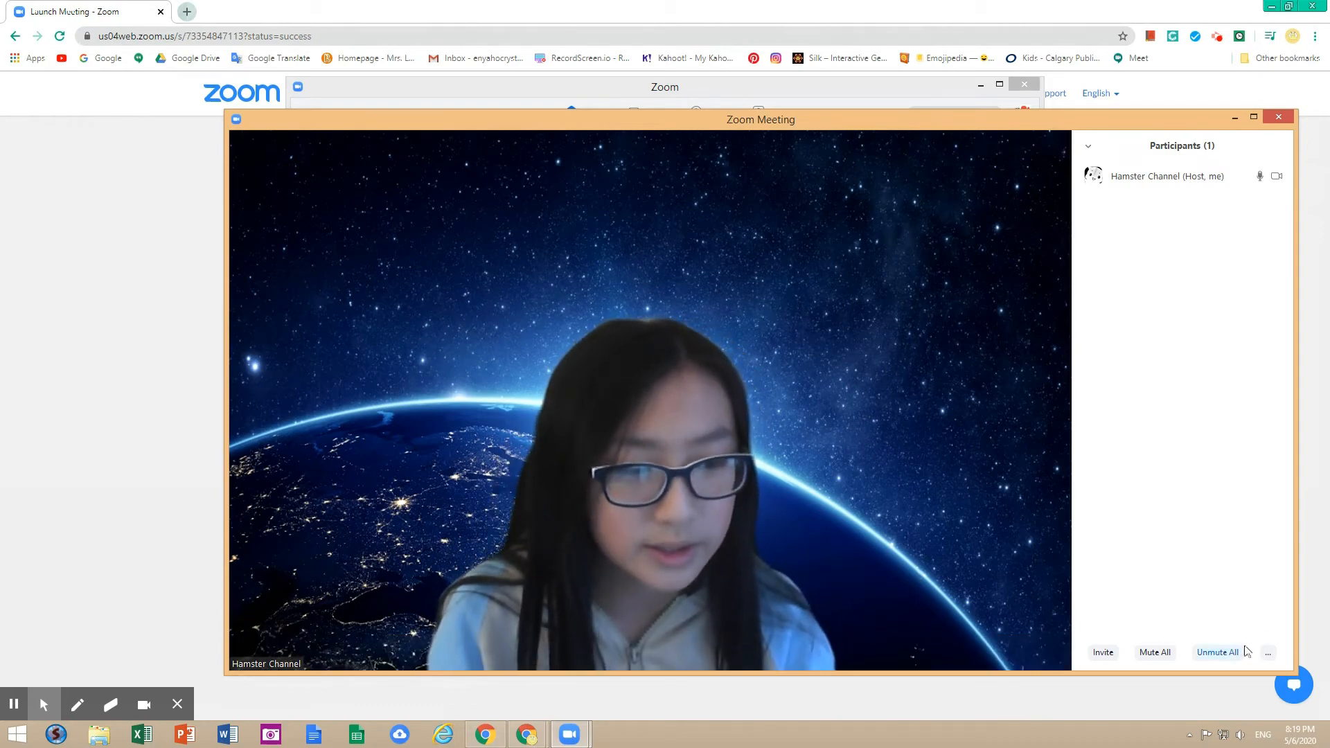
left_click(1268, 654)
left_click(1231, 516)
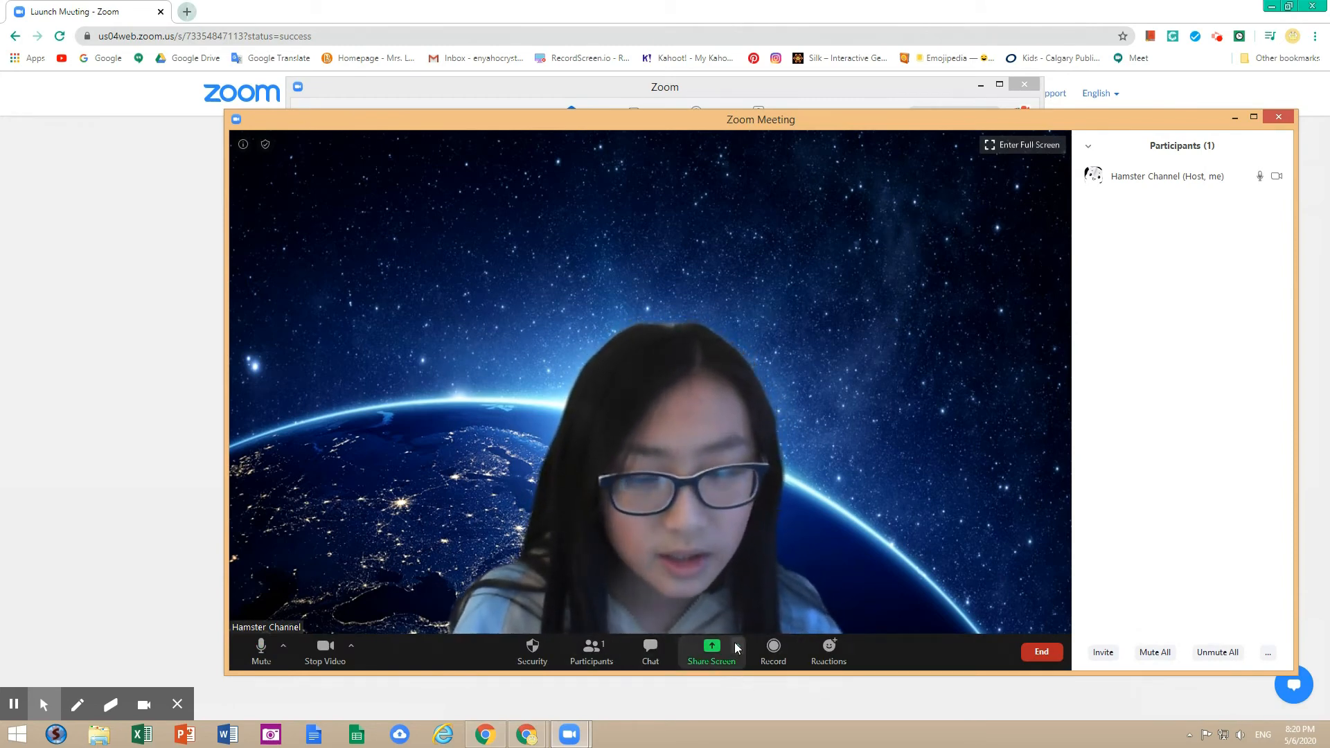
Step: Share a whiteboard in the meeting and sketch a freehand zigzag line in black on it
left_click(714, 659)
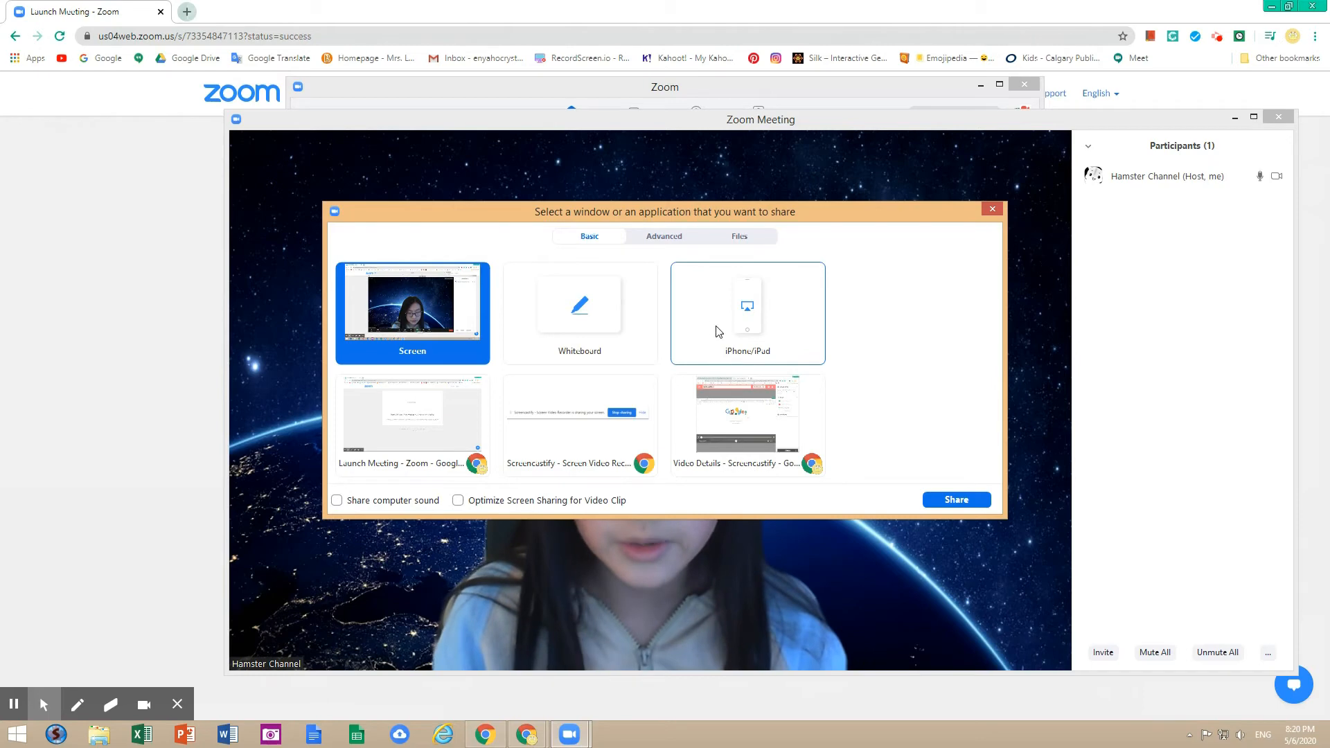
left_click(618, 328)
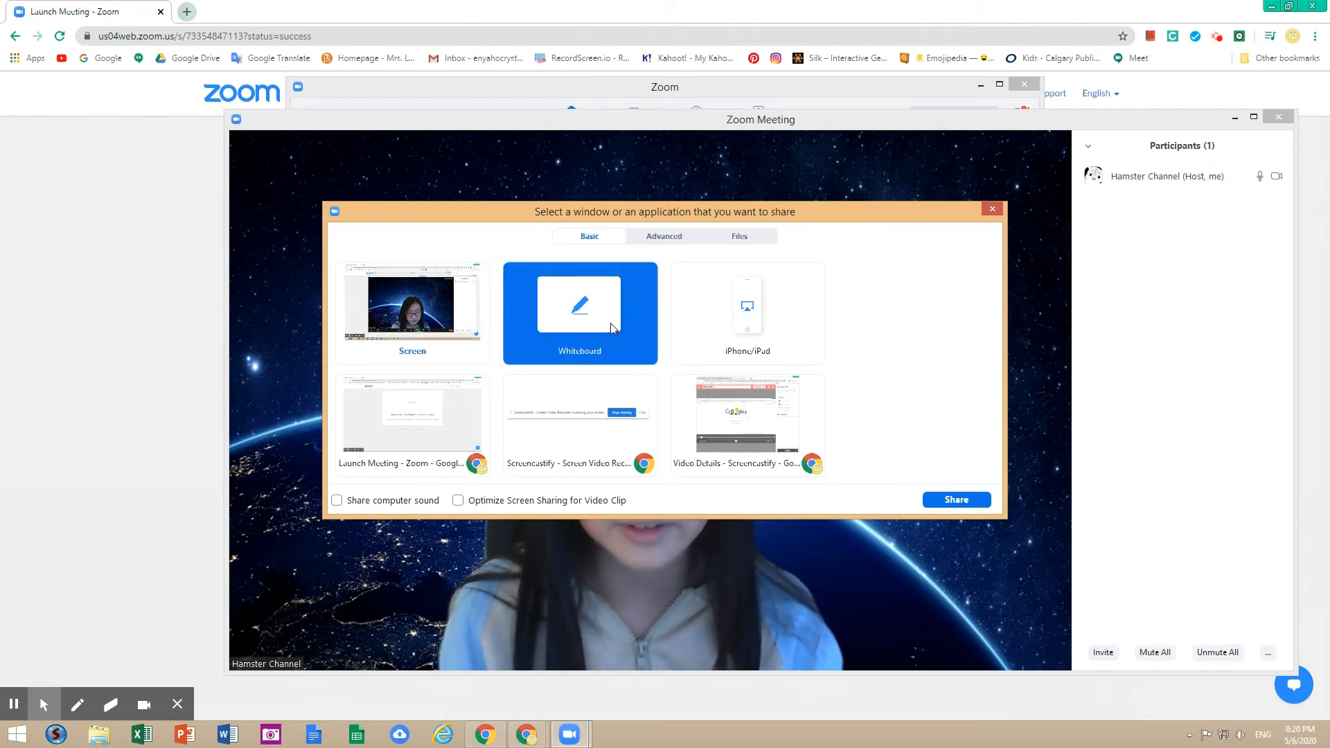
left_click(956, 500)
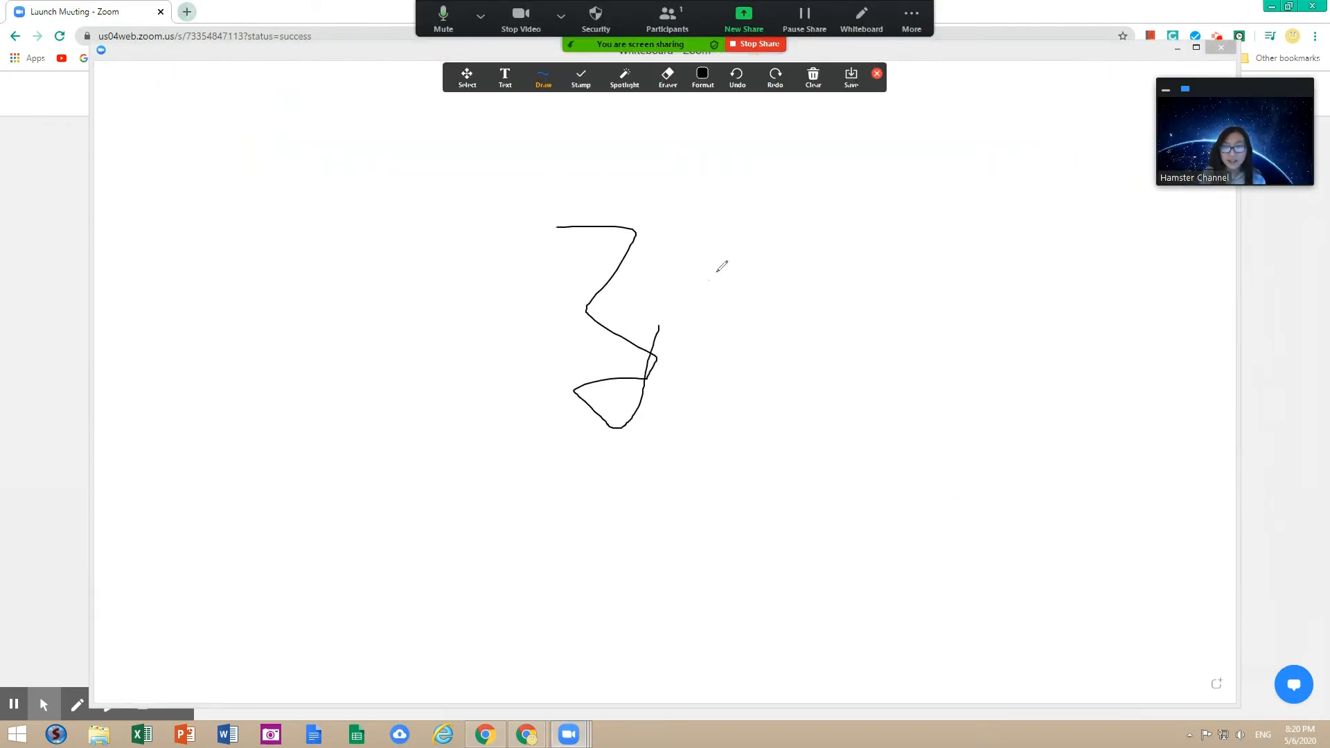
Step: Clear all drawings from the whiteboard and draw a new freehand line in red
left_click(813, 77)
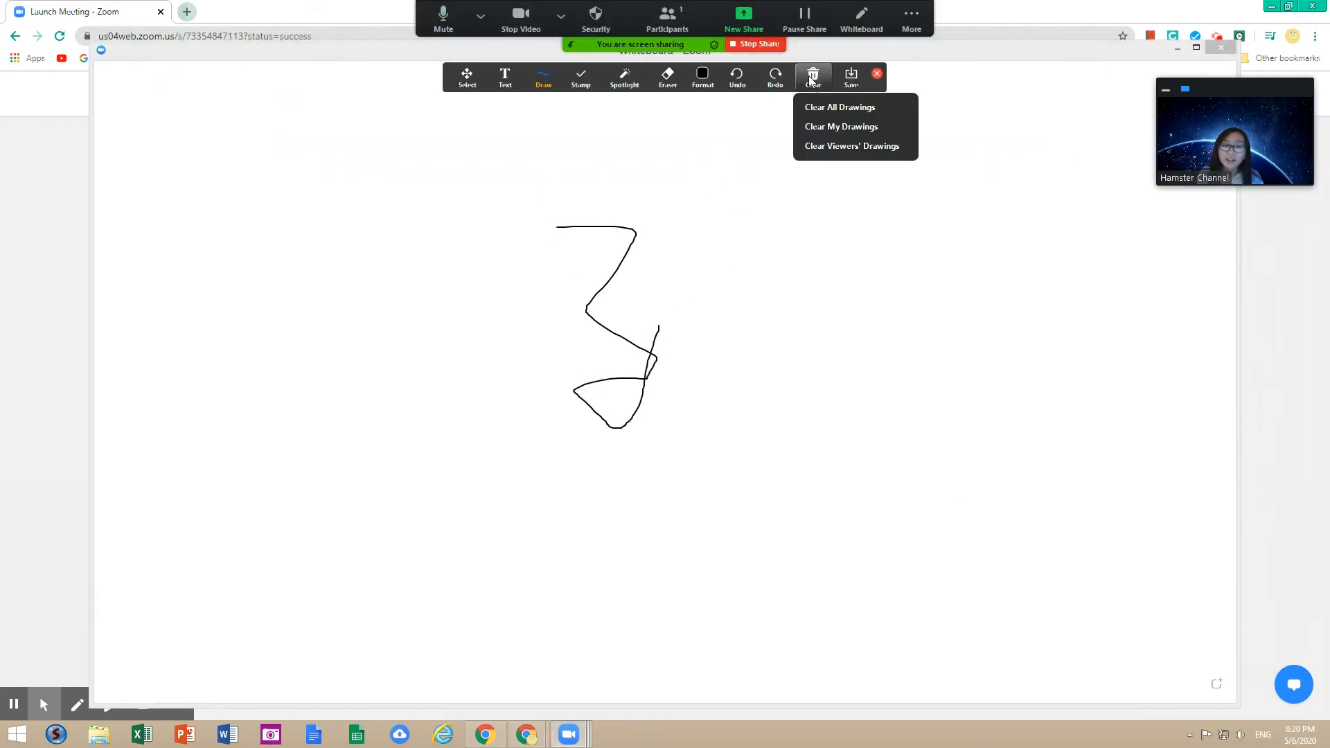
left_click(840, 107)
left_click(480, 15)
left_click(701, 76)
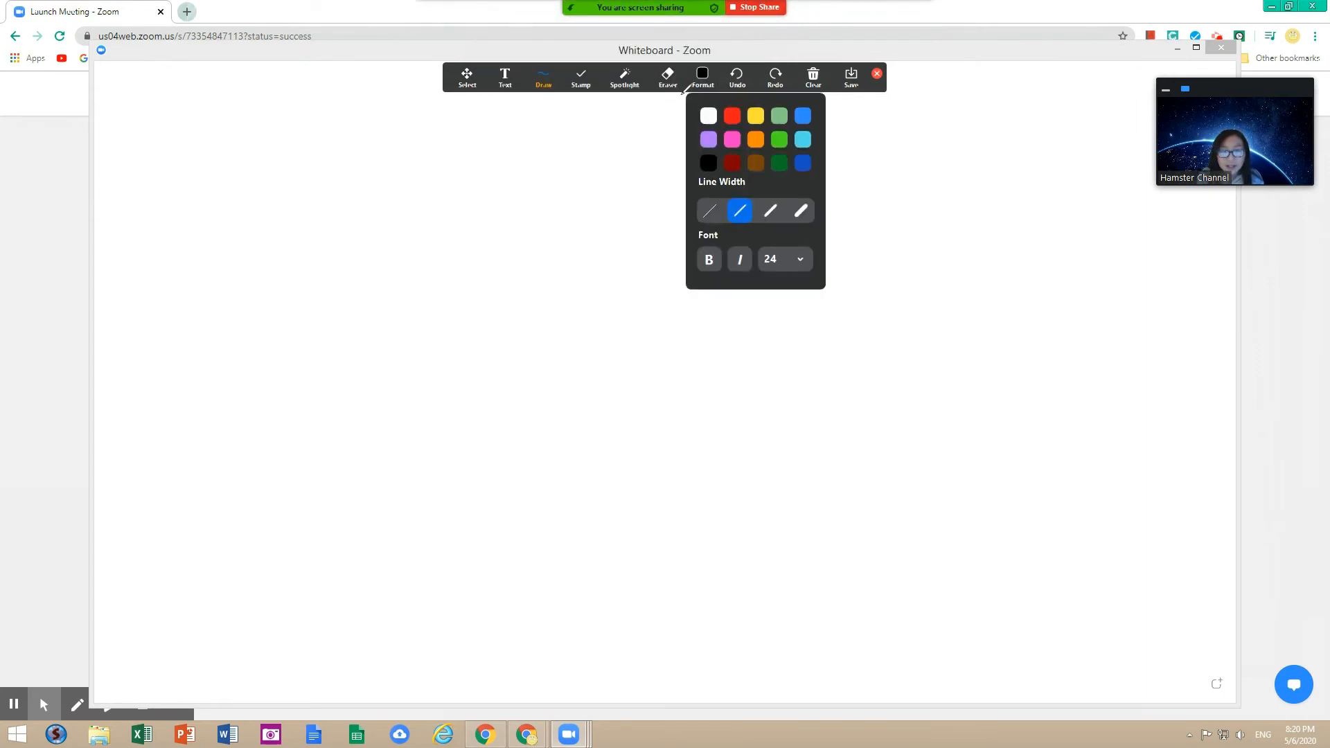
left_click(710, 78)
left_click(710, 77)
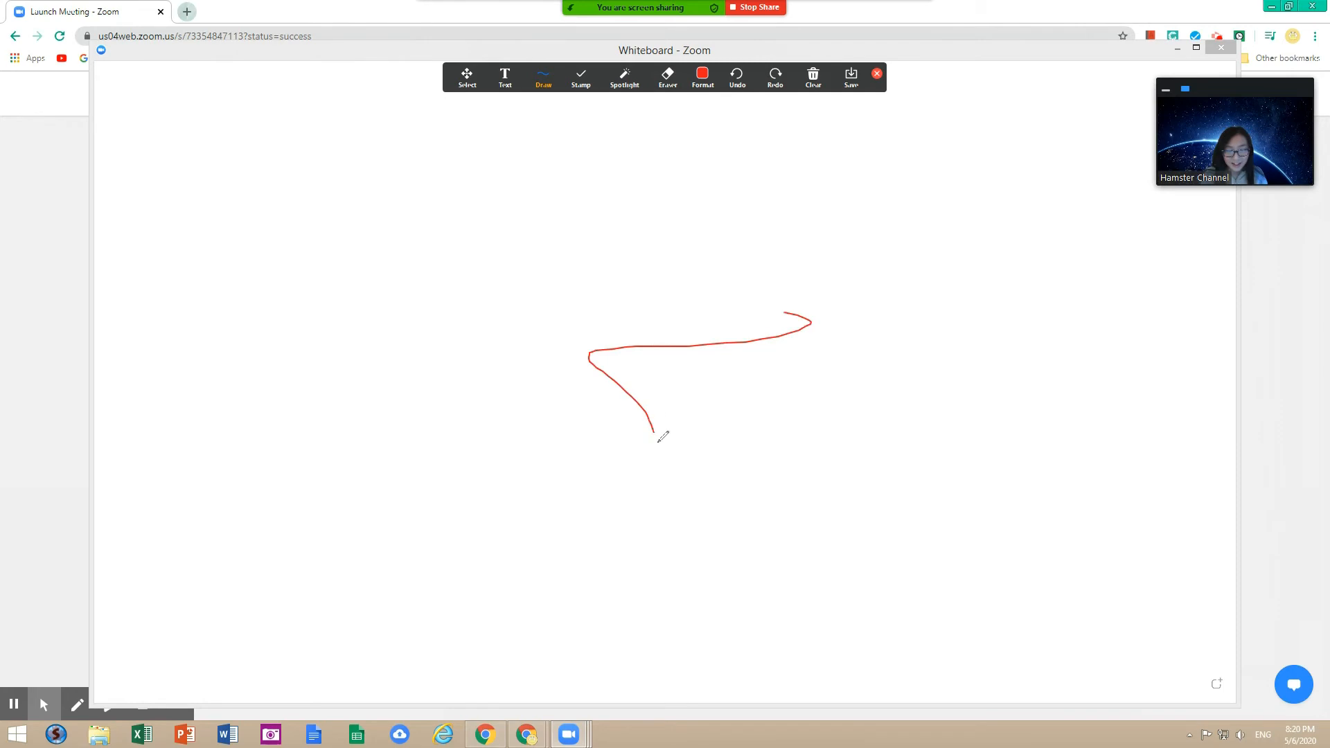
Step: Try the spotlight pointer on the whiteboard and close the whiteboard to end sharing
left_click(623, 83)
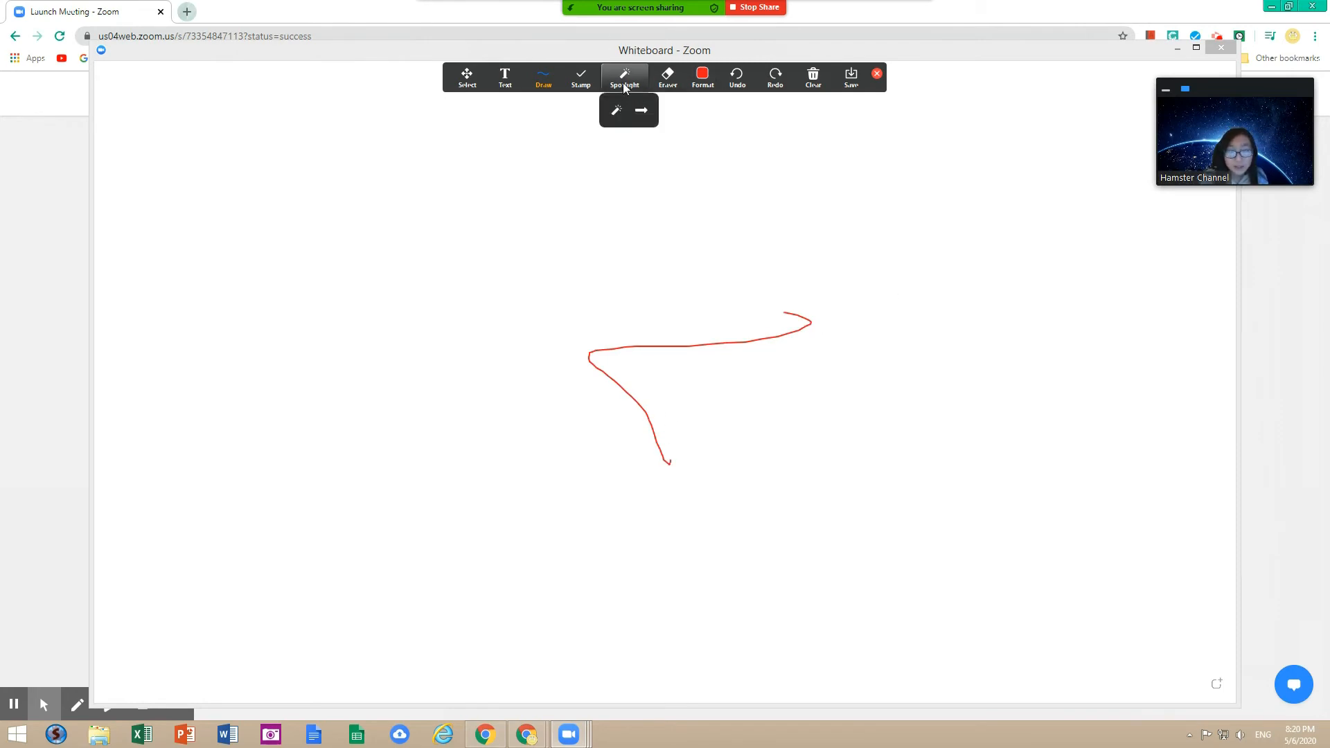
left_click(604, 110)
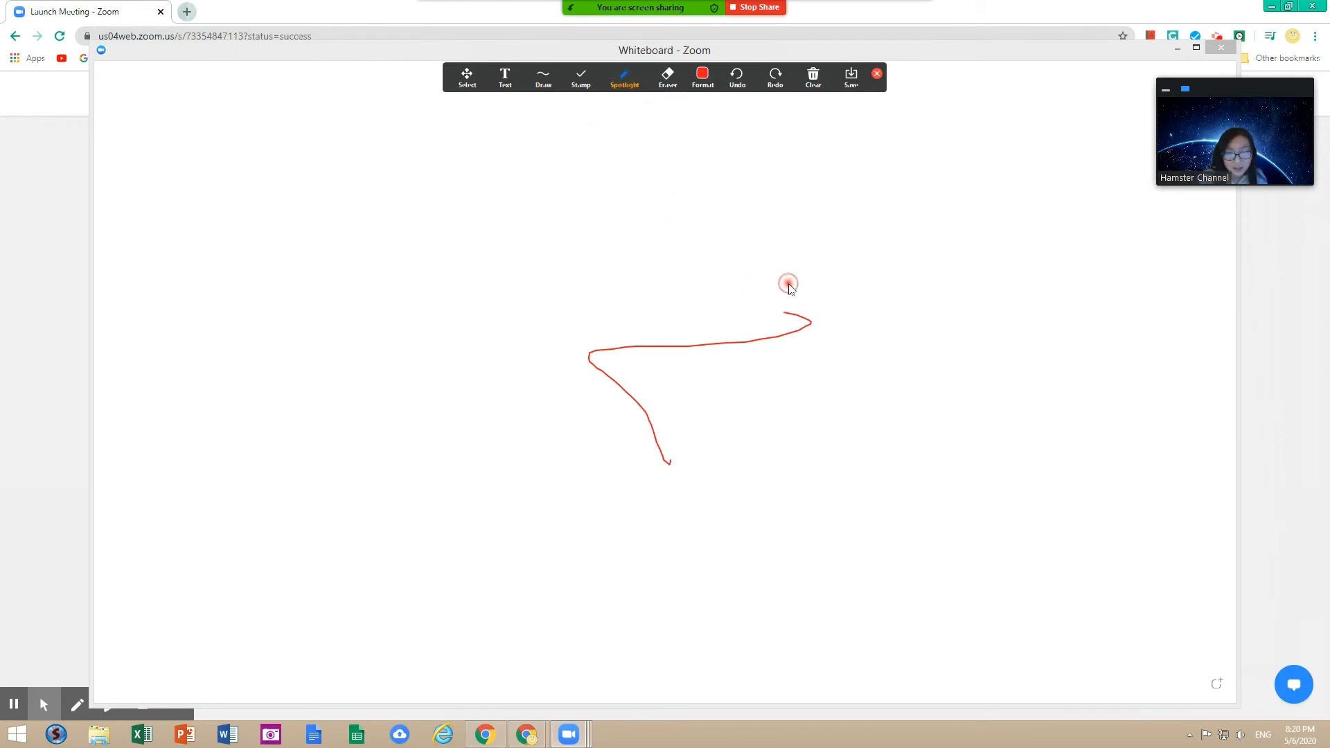
left_click(813, 76)
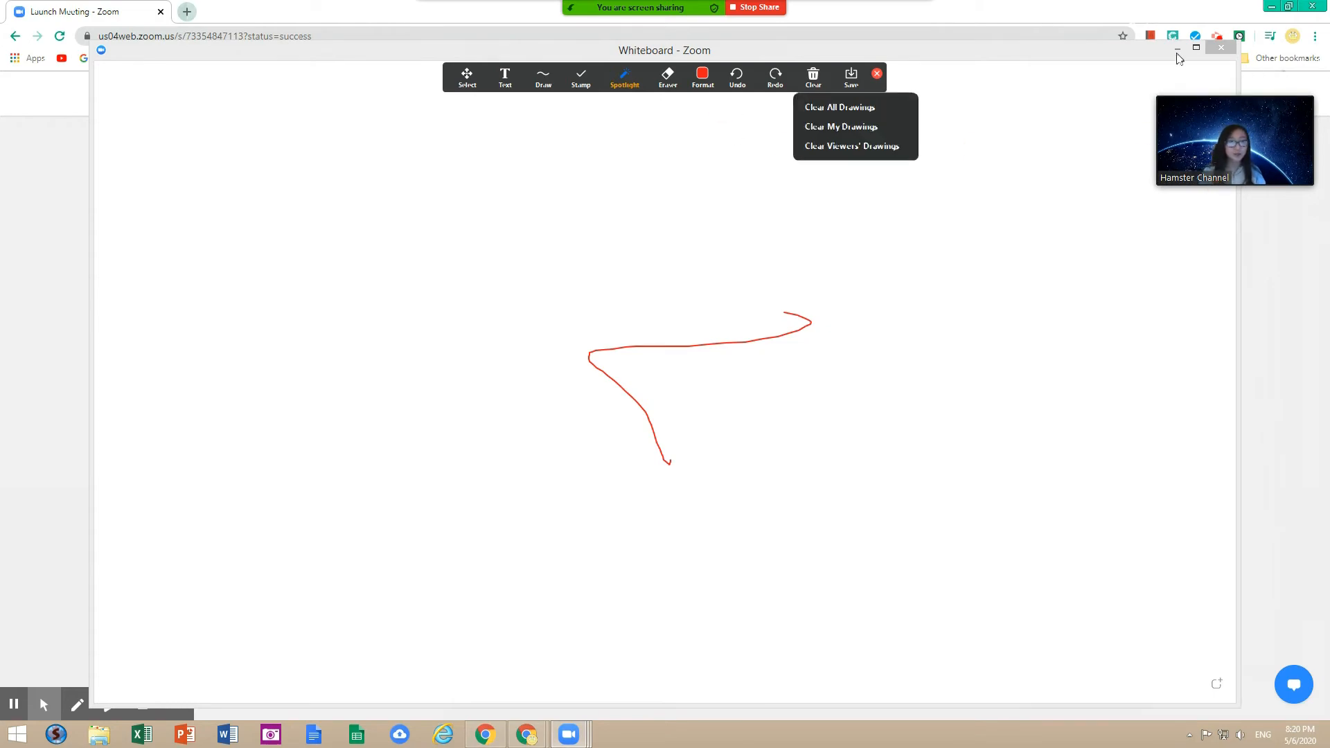
left_click(1221, 47)
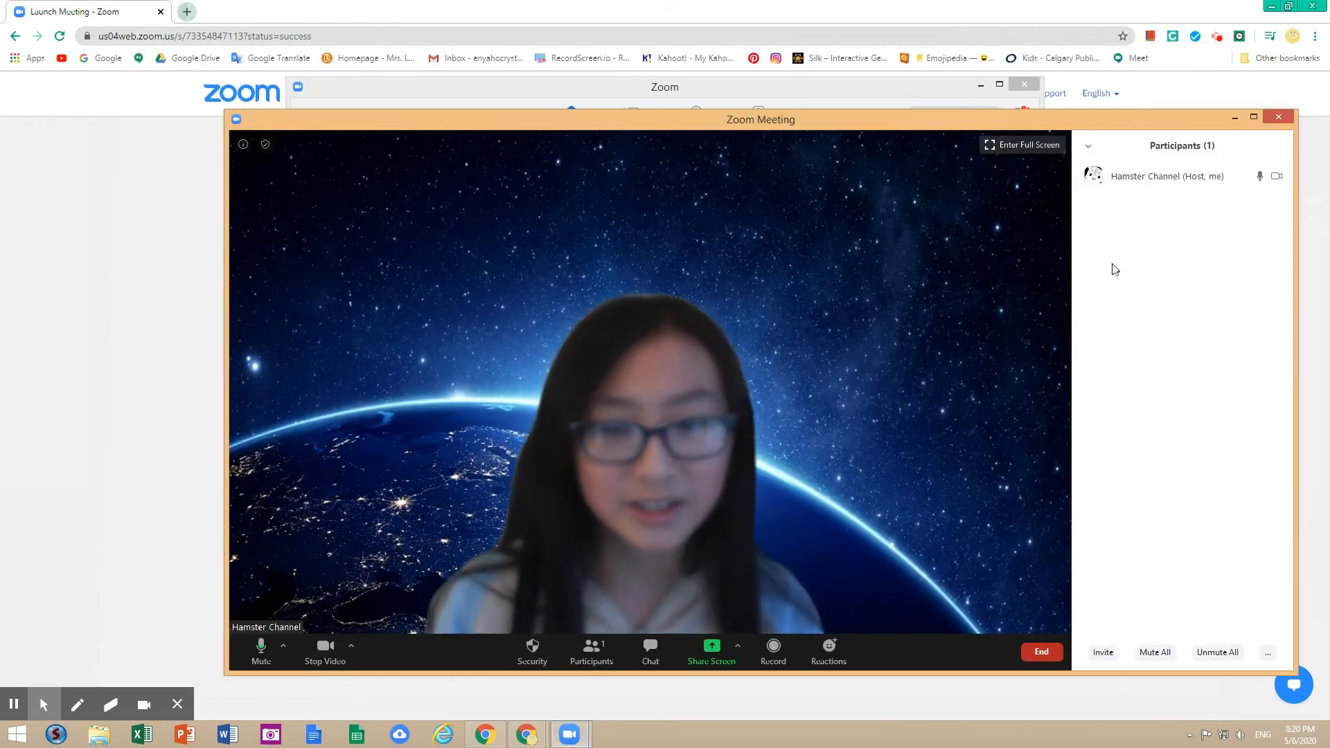
Step: Examine the screen sharing permissions and the basic, advanced and file sources available for sharing, without sharing anything
left_click(739, 650)
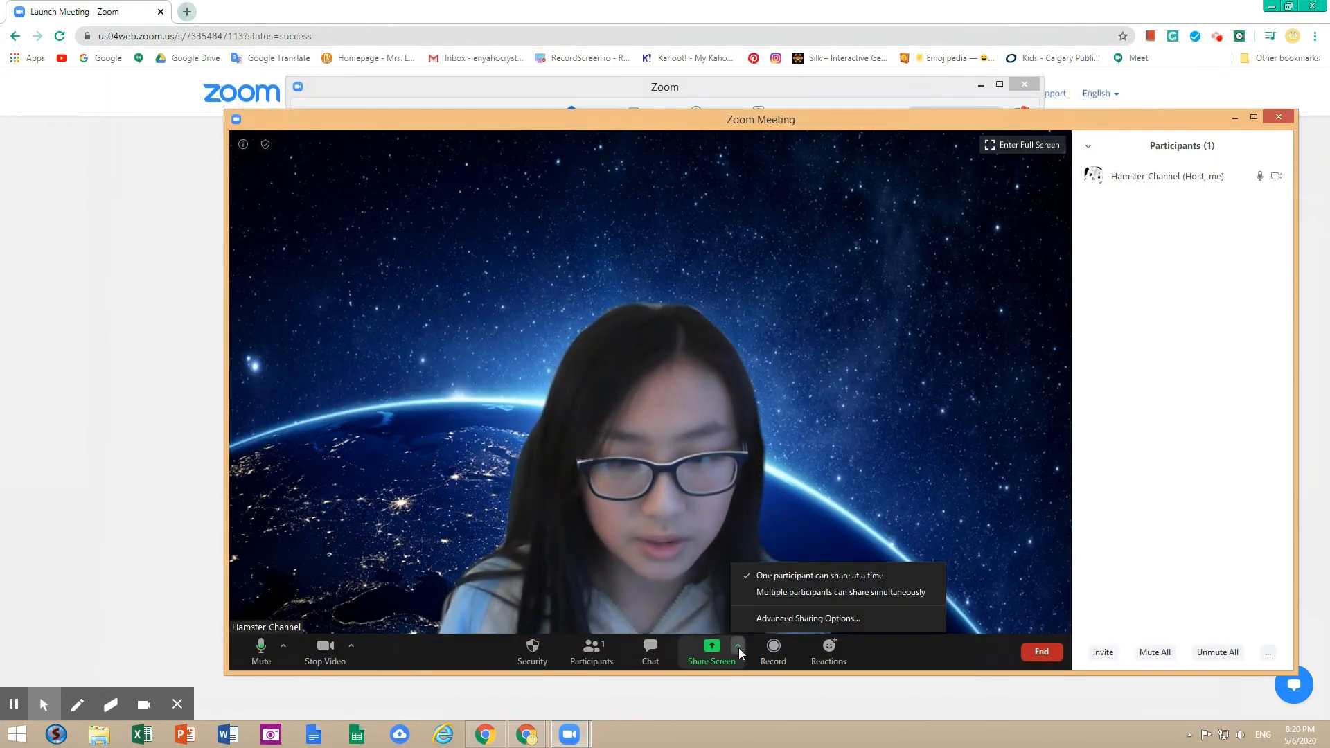
left_click(693, 651)
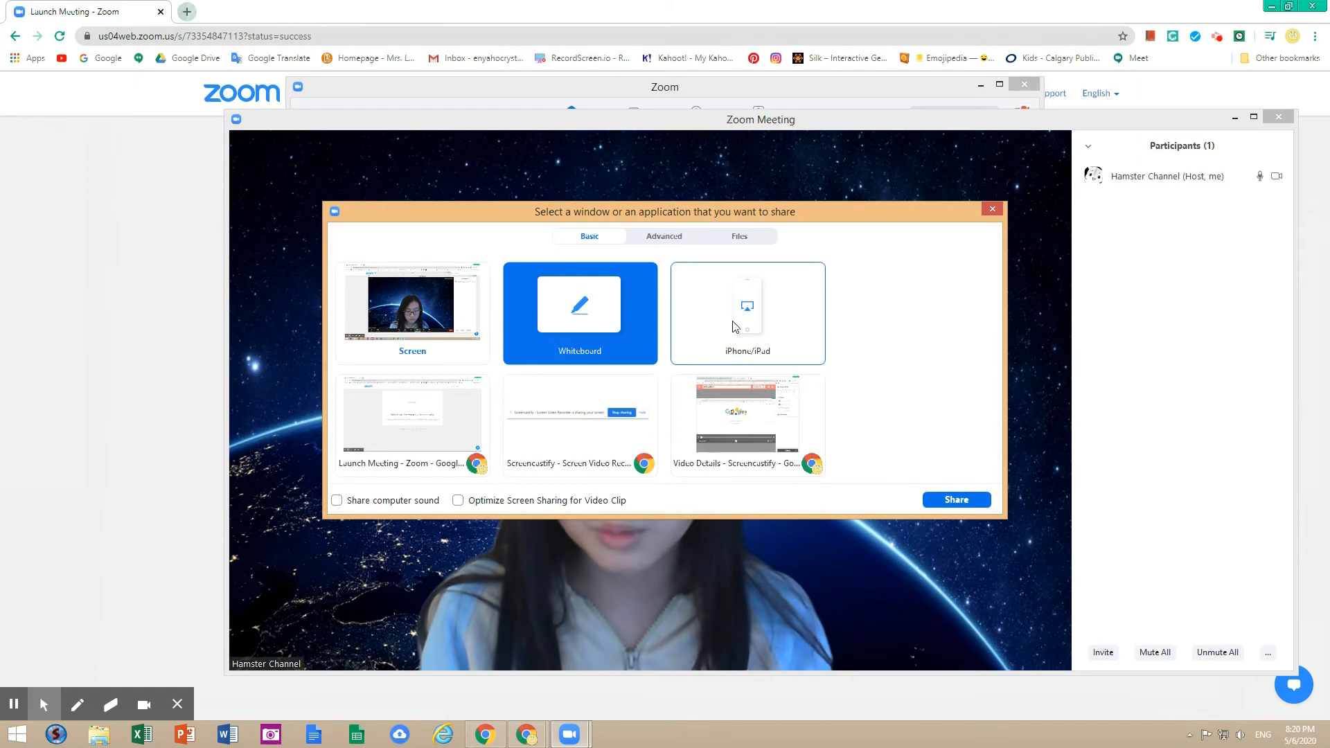
left_click(649, 238)
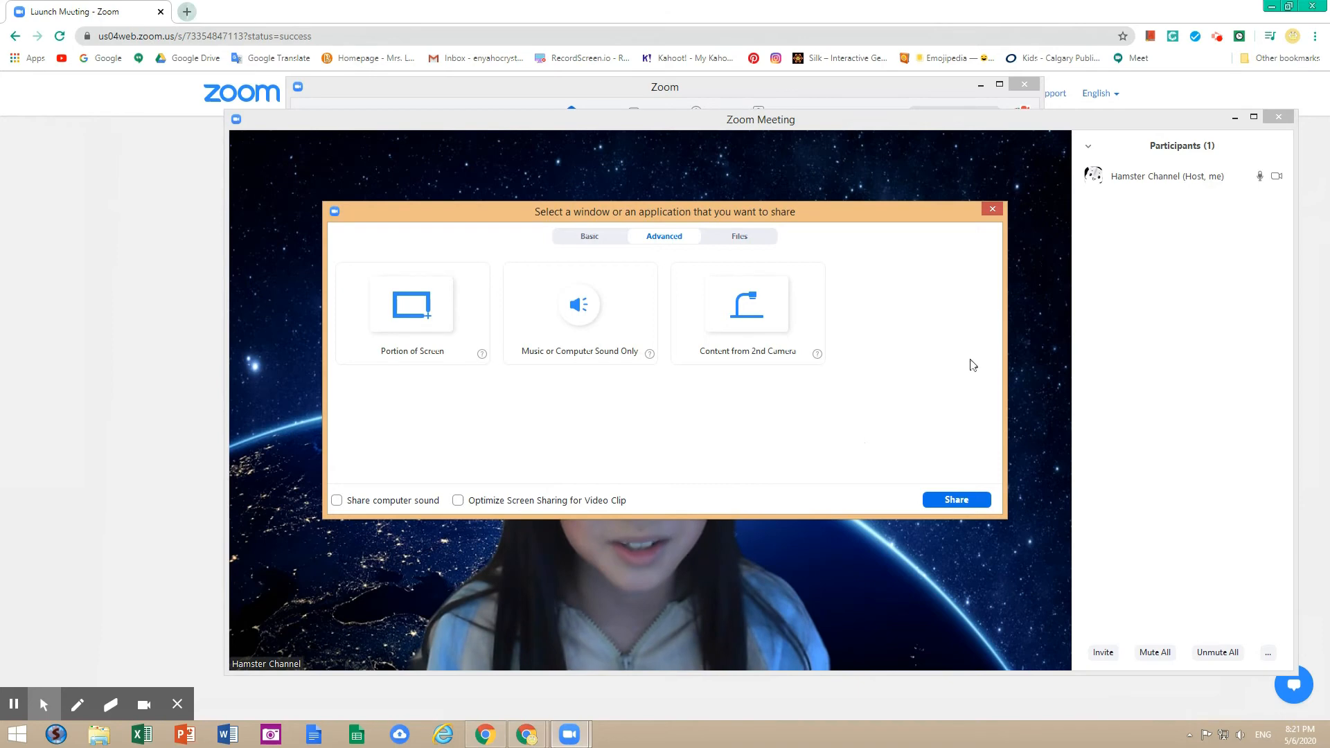
left_click(992, 209)
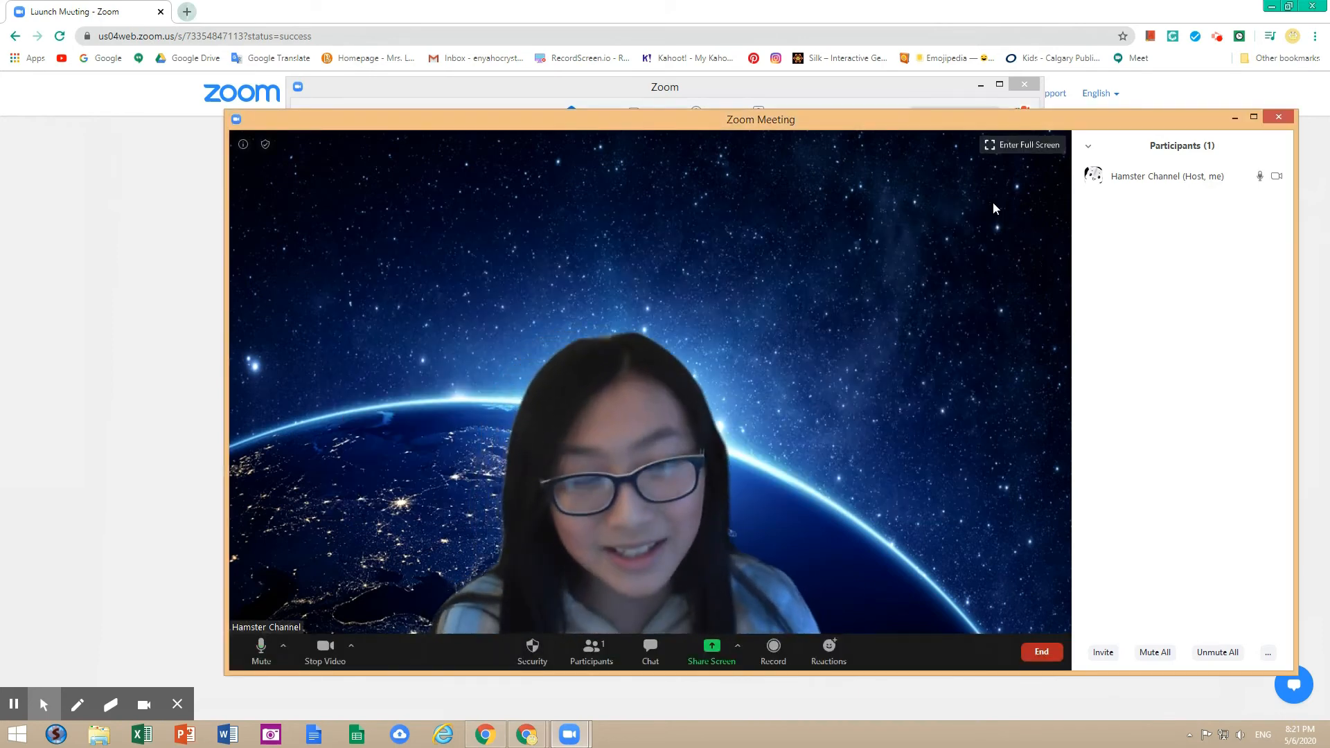
left_click(712, 652)
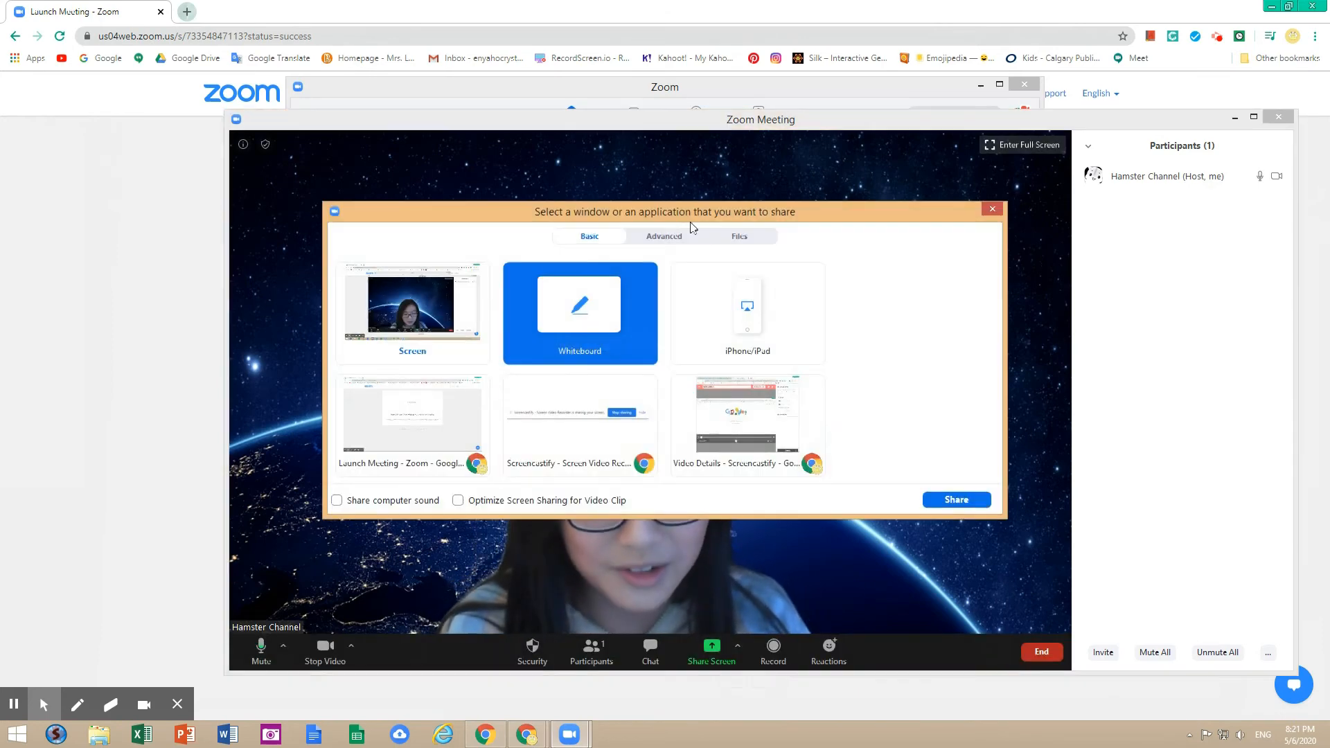
left_click(734, 237)
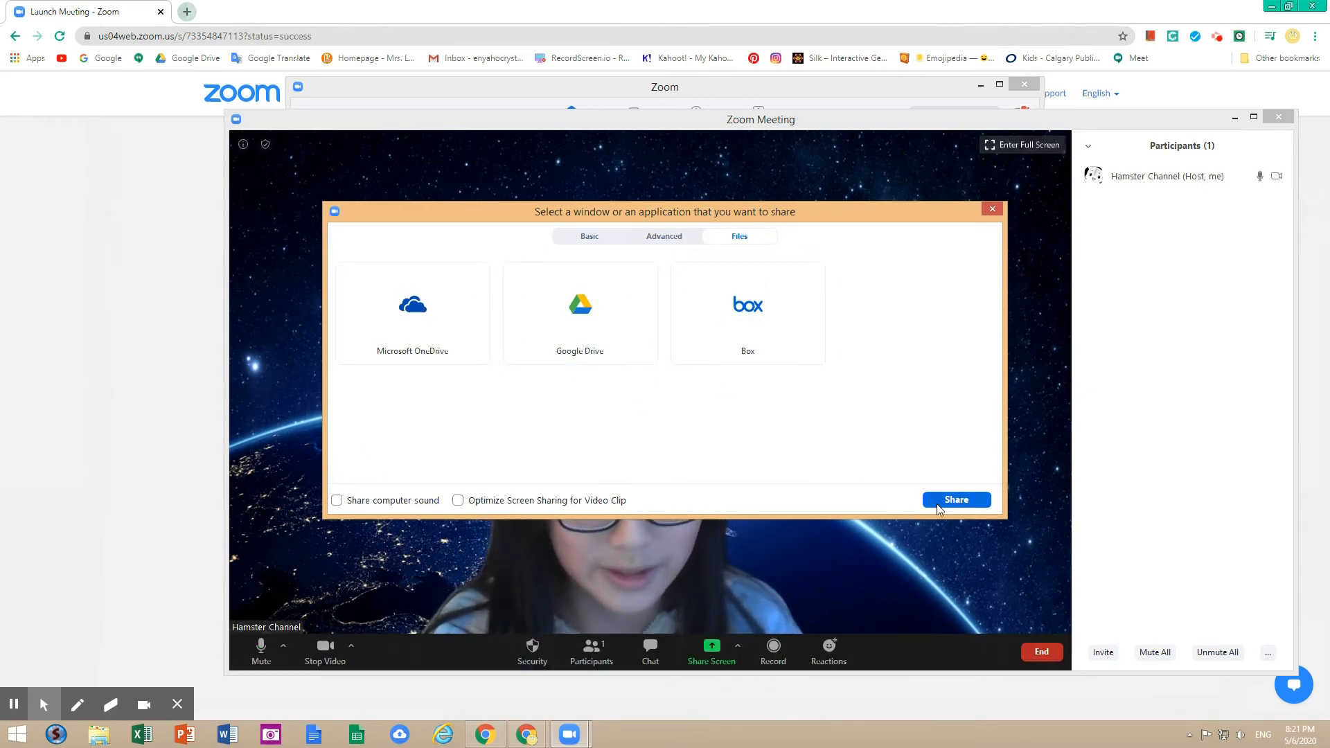
left_click(992, 208)
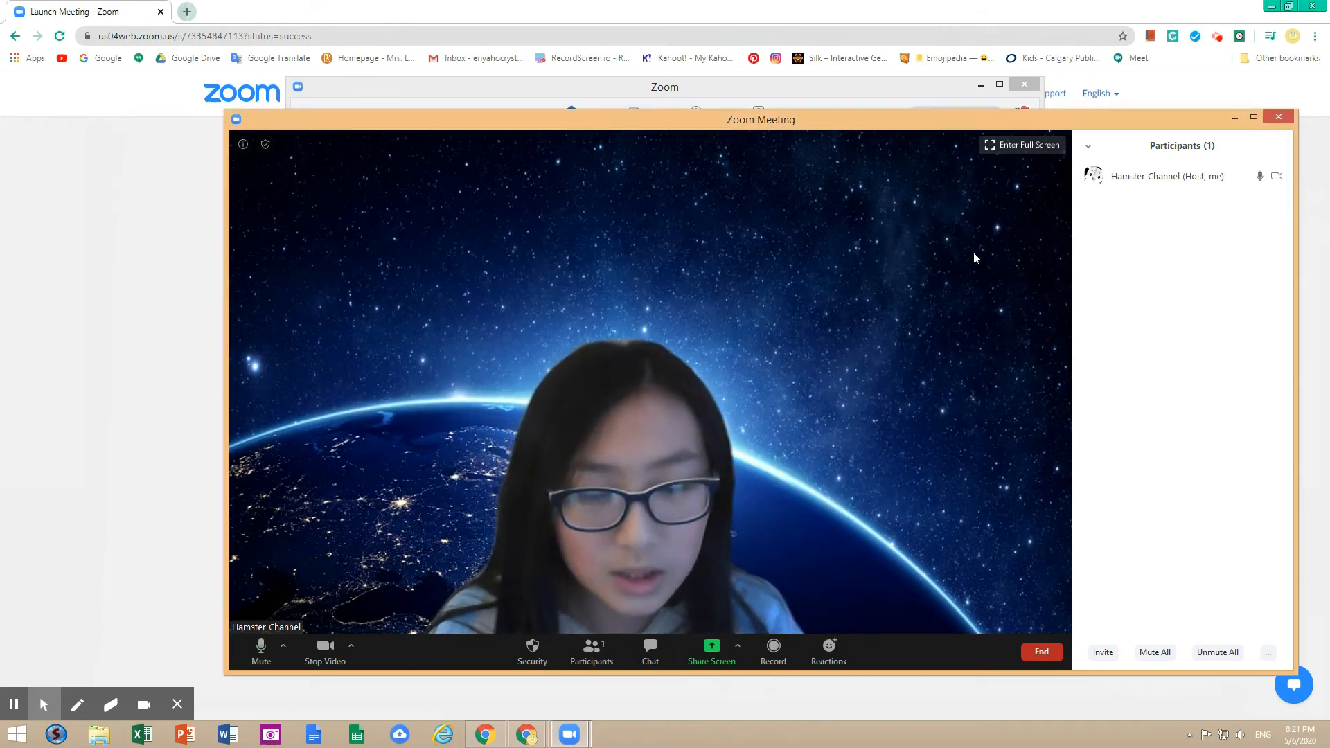
Step: Record a short part of the meeting and stop the recording
left_click(774, 656)
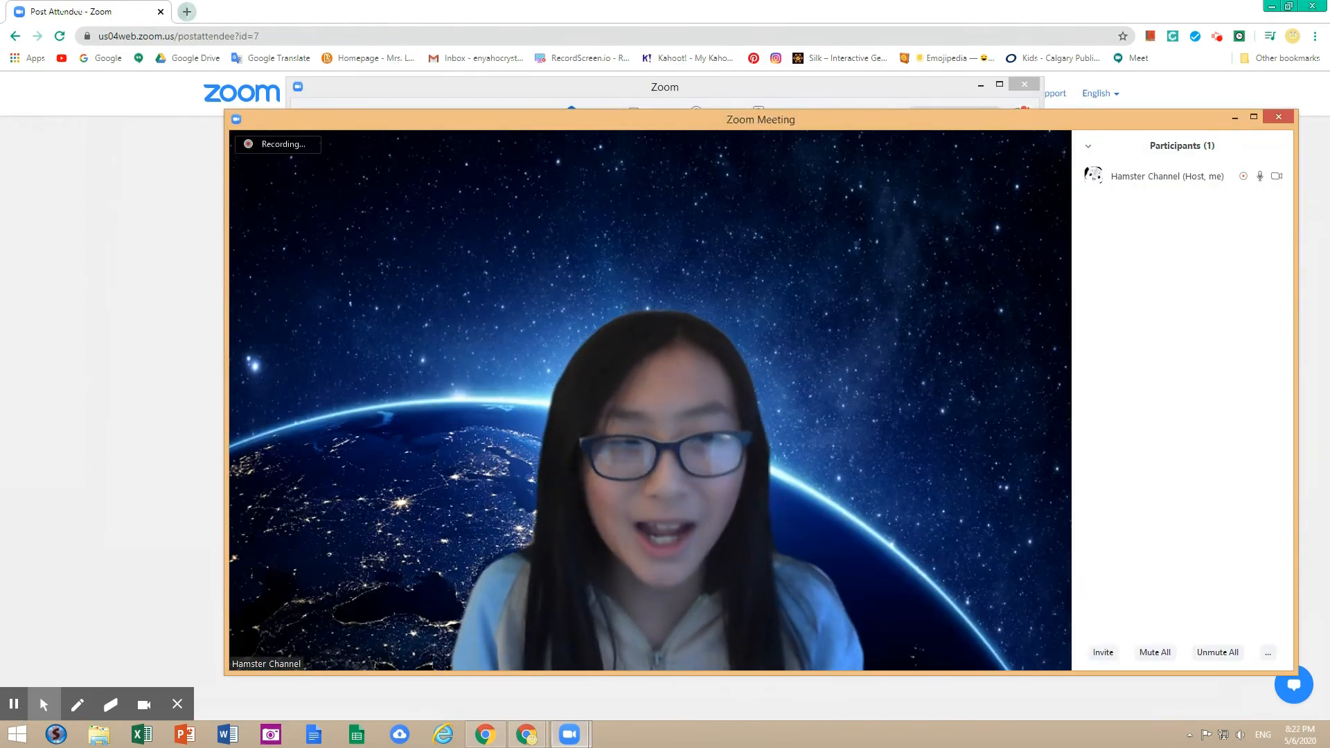
mouse_move(816, 655)
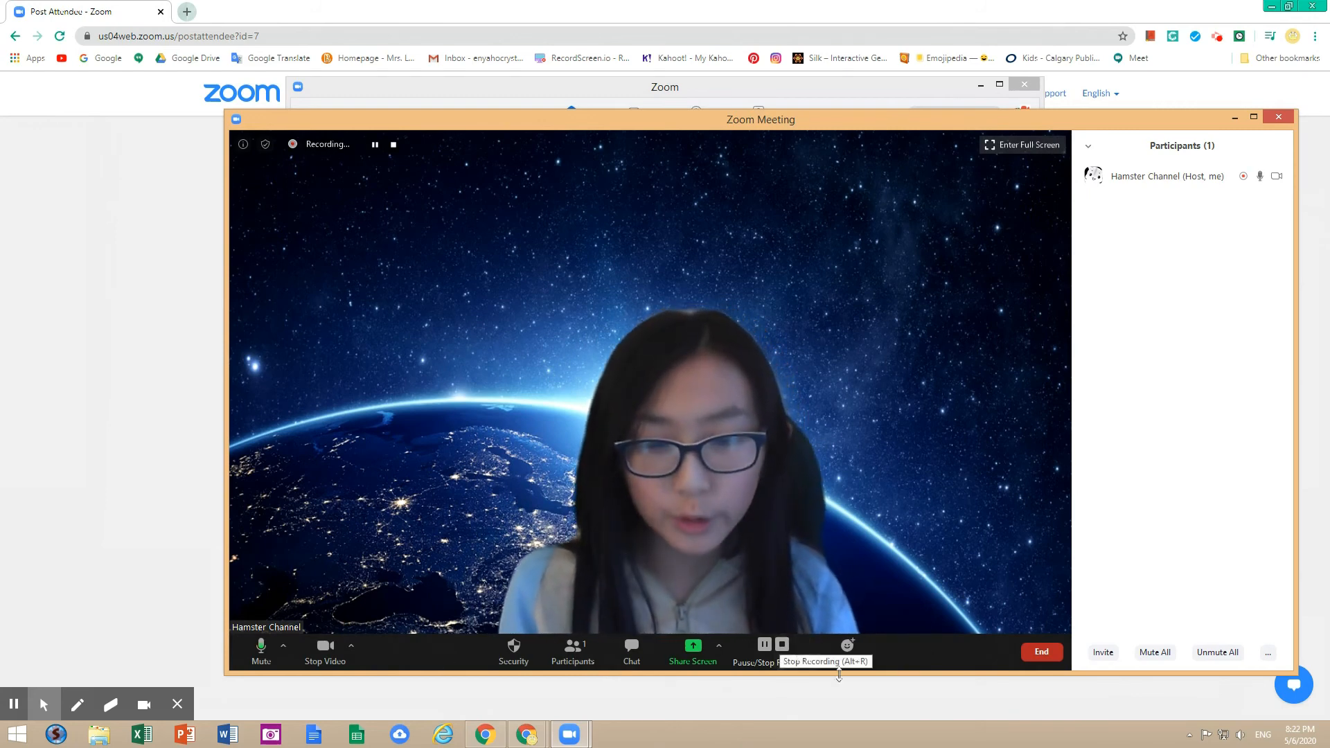
left_click(765, 646)
left_click(782, 647)
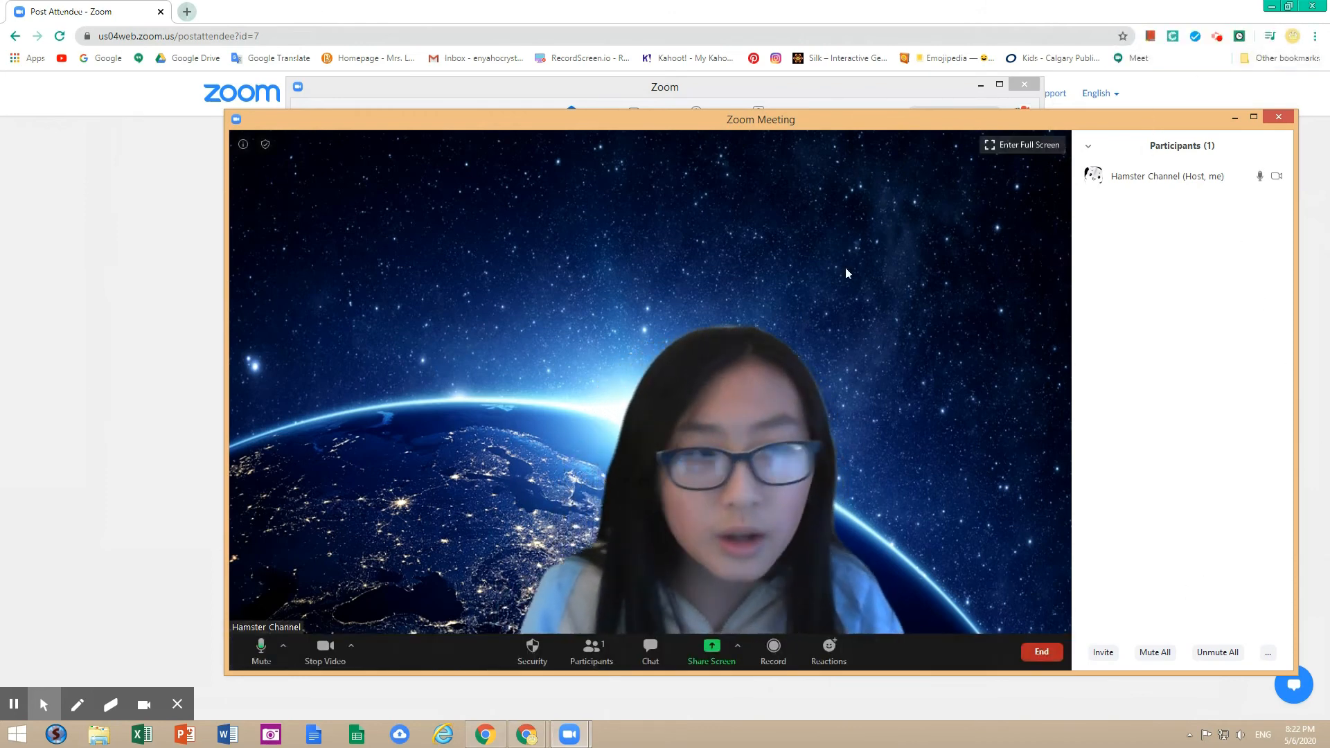
Step: Send a clapping hands reaction and a thumbs-up reaction in the meeting
left_click(832, 651)
left_click(814, 613)
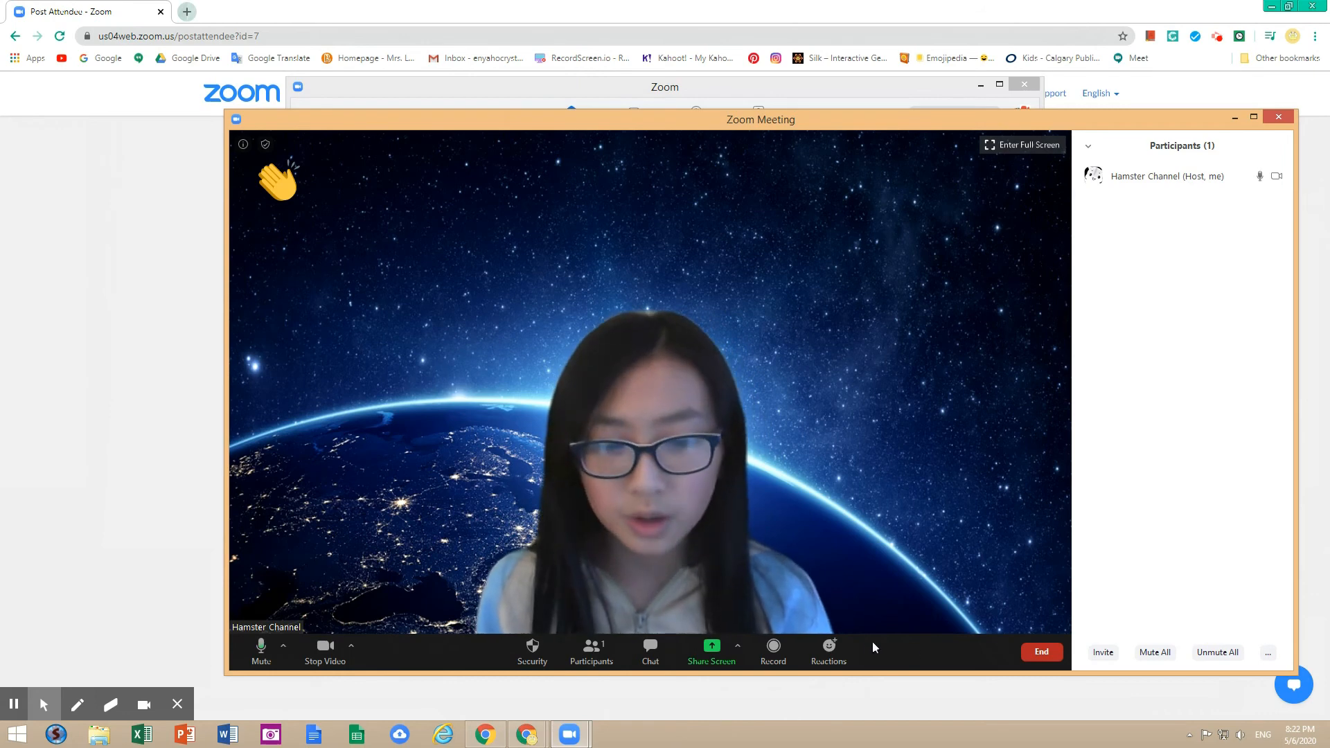
left_click(835, 650)
left_click(841, 609)
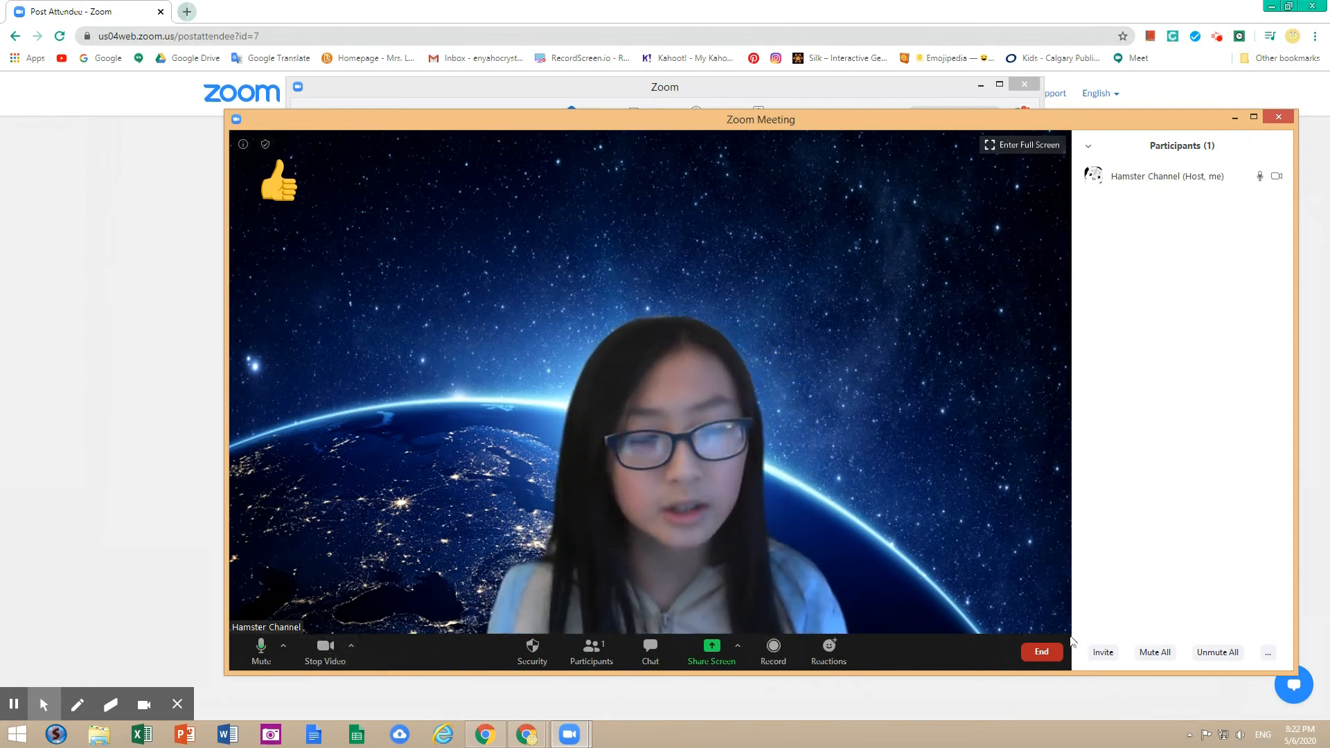
Step: End the meeting for all participants and close the folder holding the converted recording files
left_click(1042, 652)
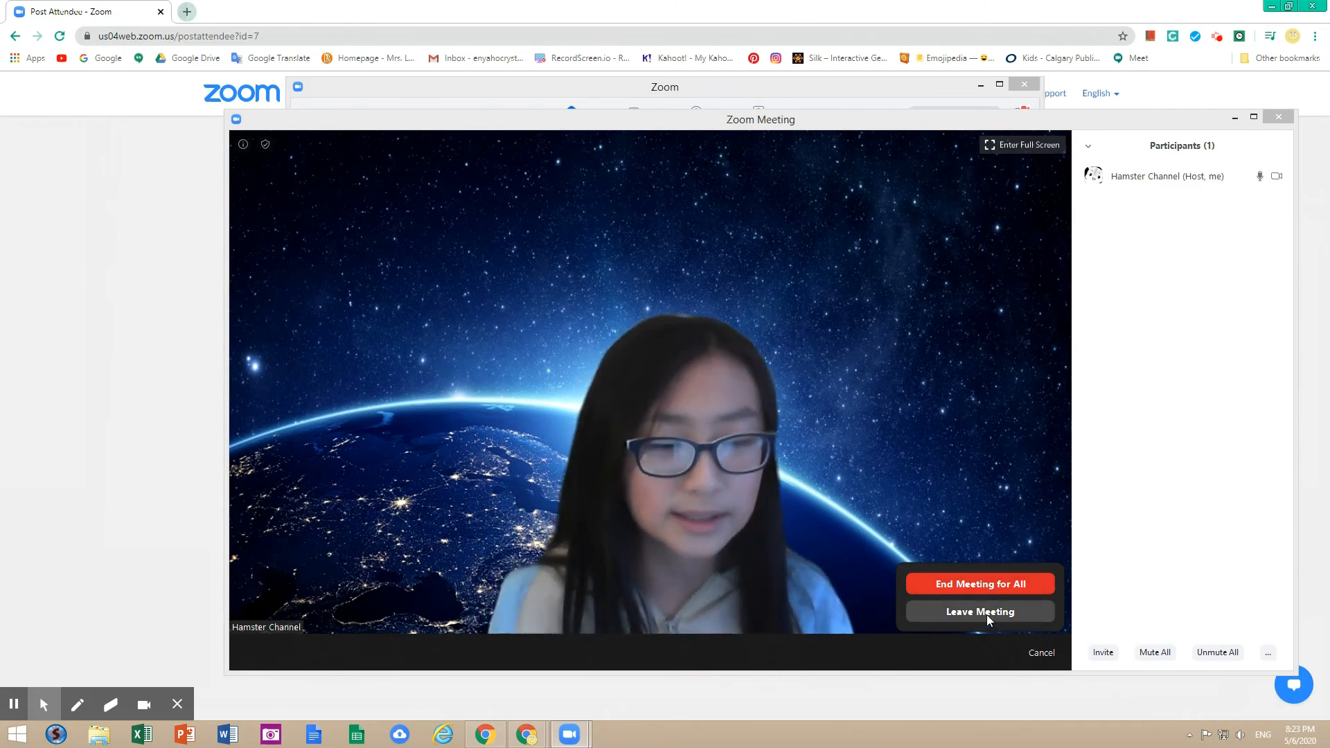
left_click(1021, 585)
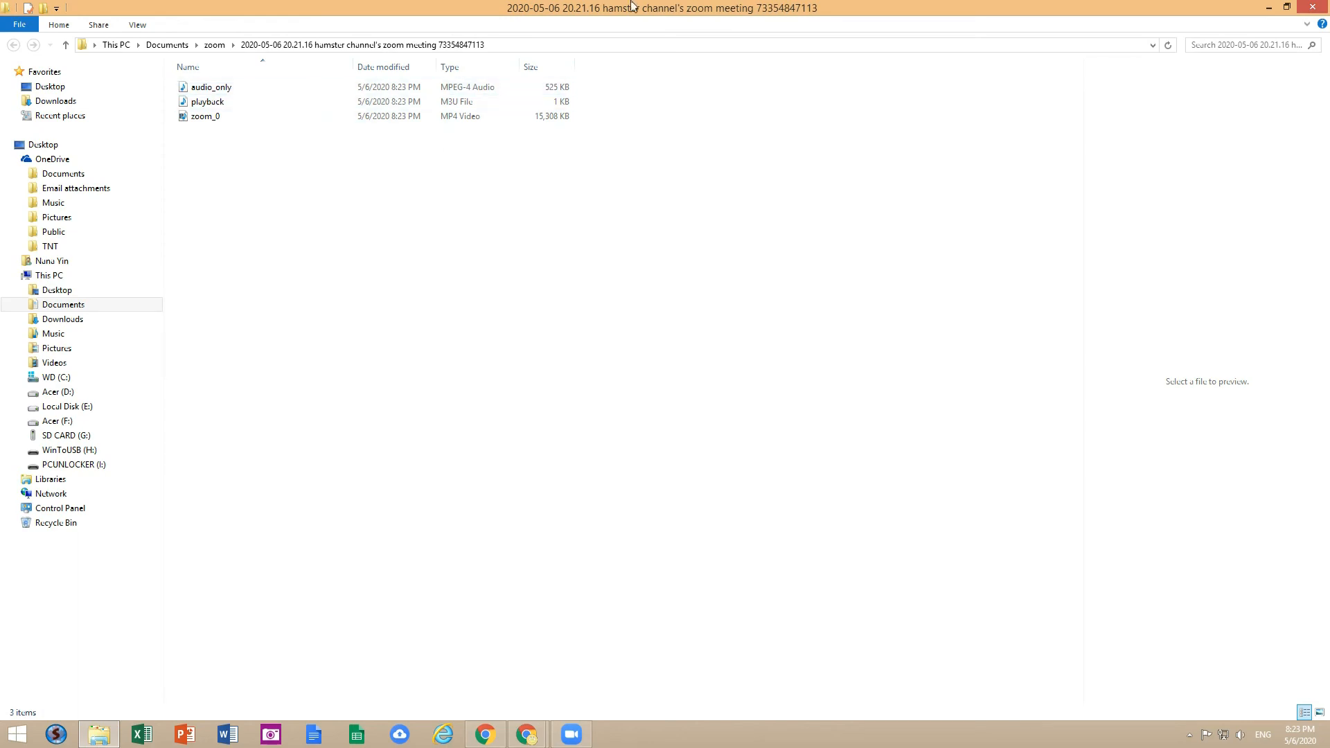
left_click(1312, 7)
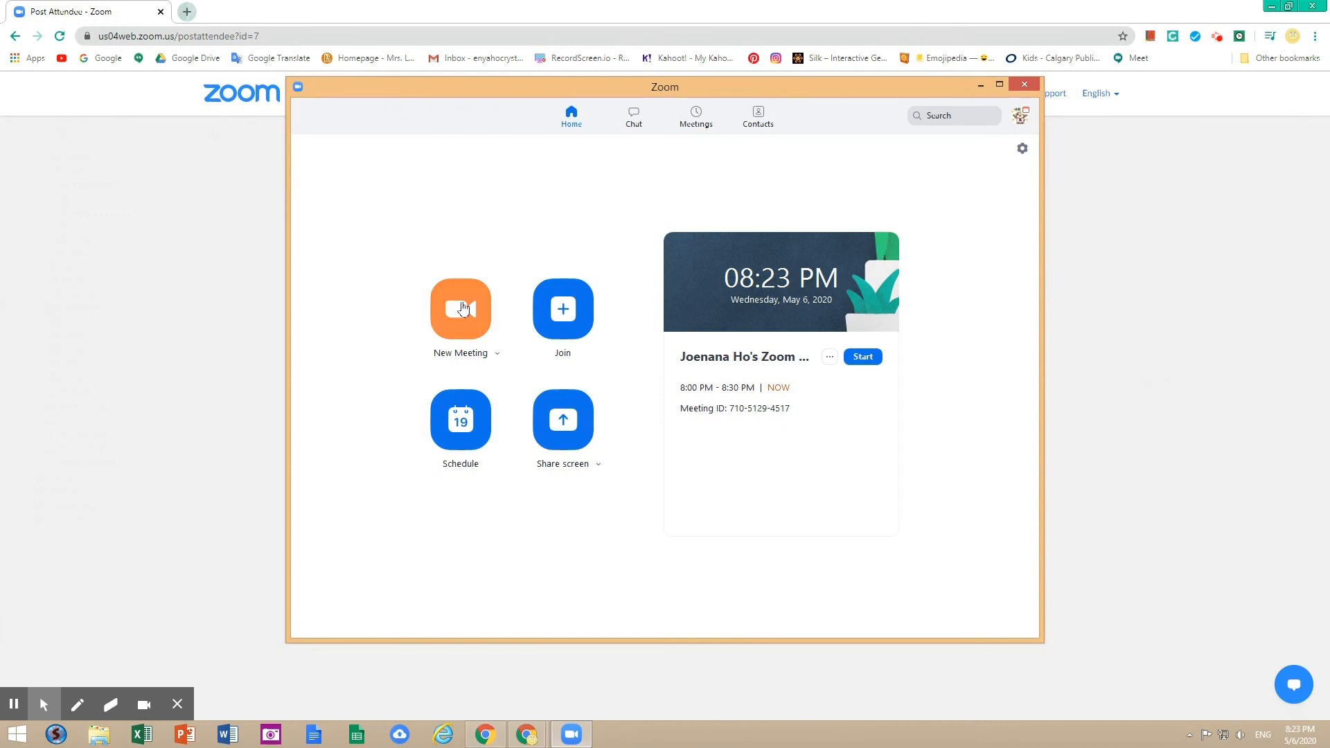
Step: Start a new chat, dismiss the app connection tip and try out the message box with "hii", erasing the text without sending it
left_click(619, 117)
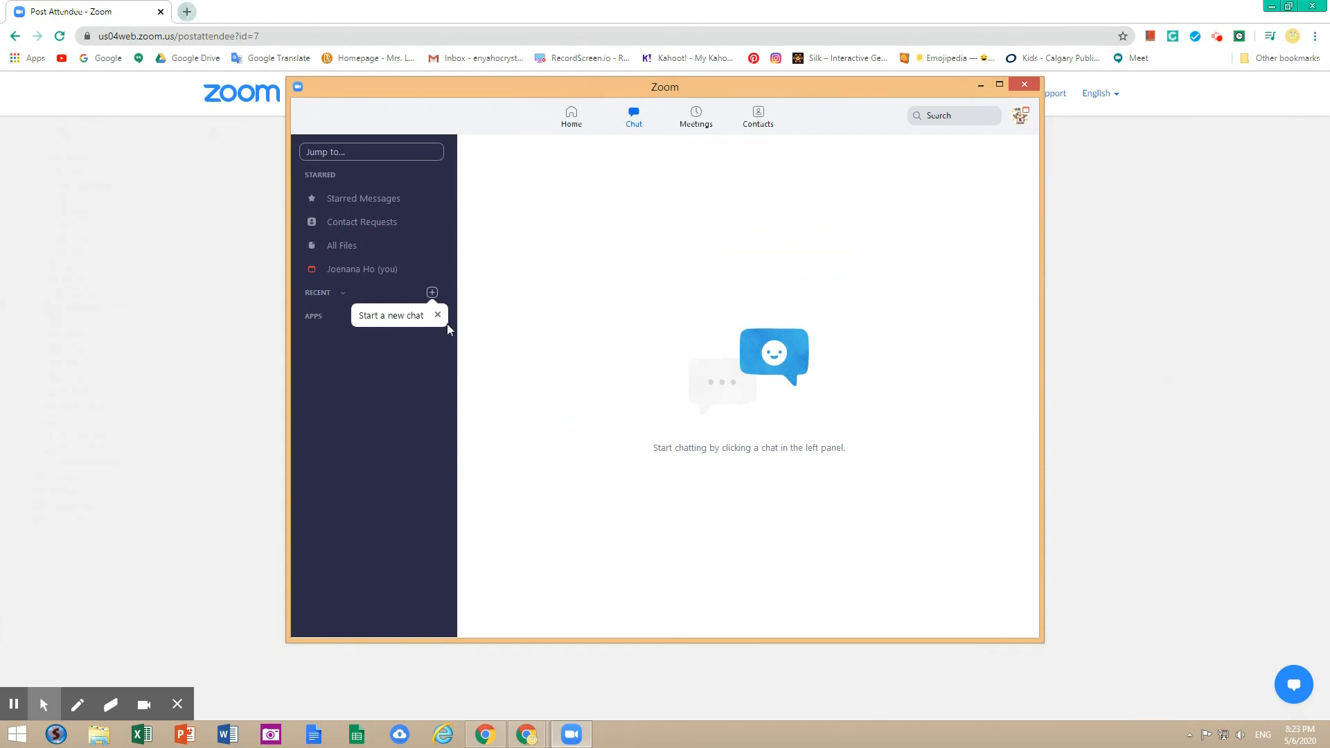
left_click(432, 293)
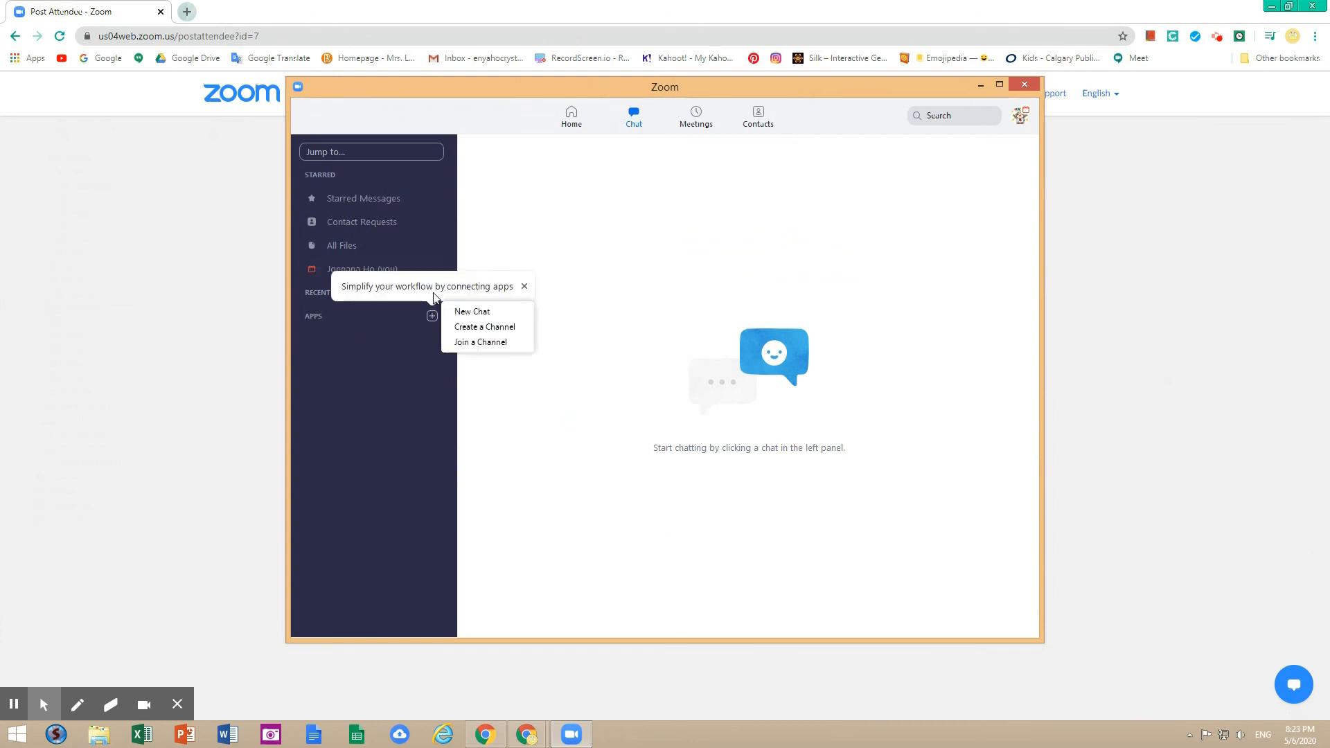
left_click(494, 311)
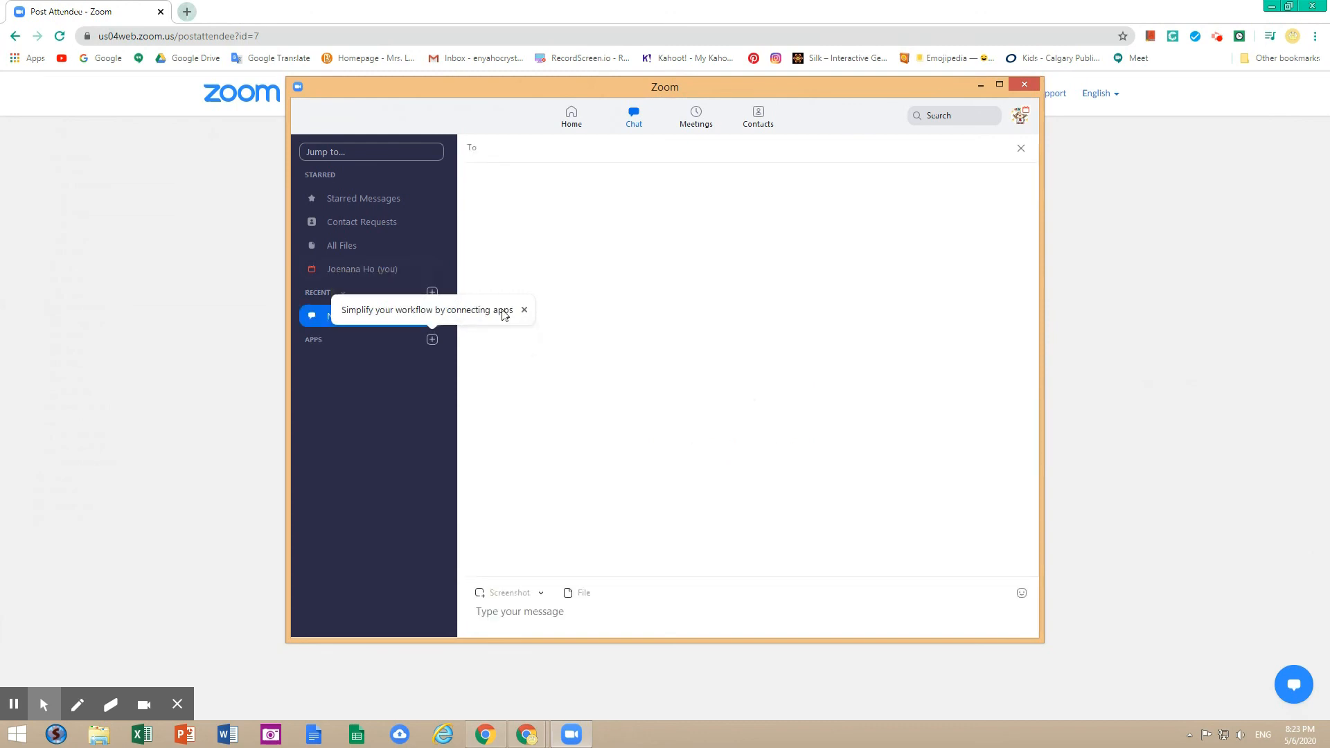
left_click(524, 309)
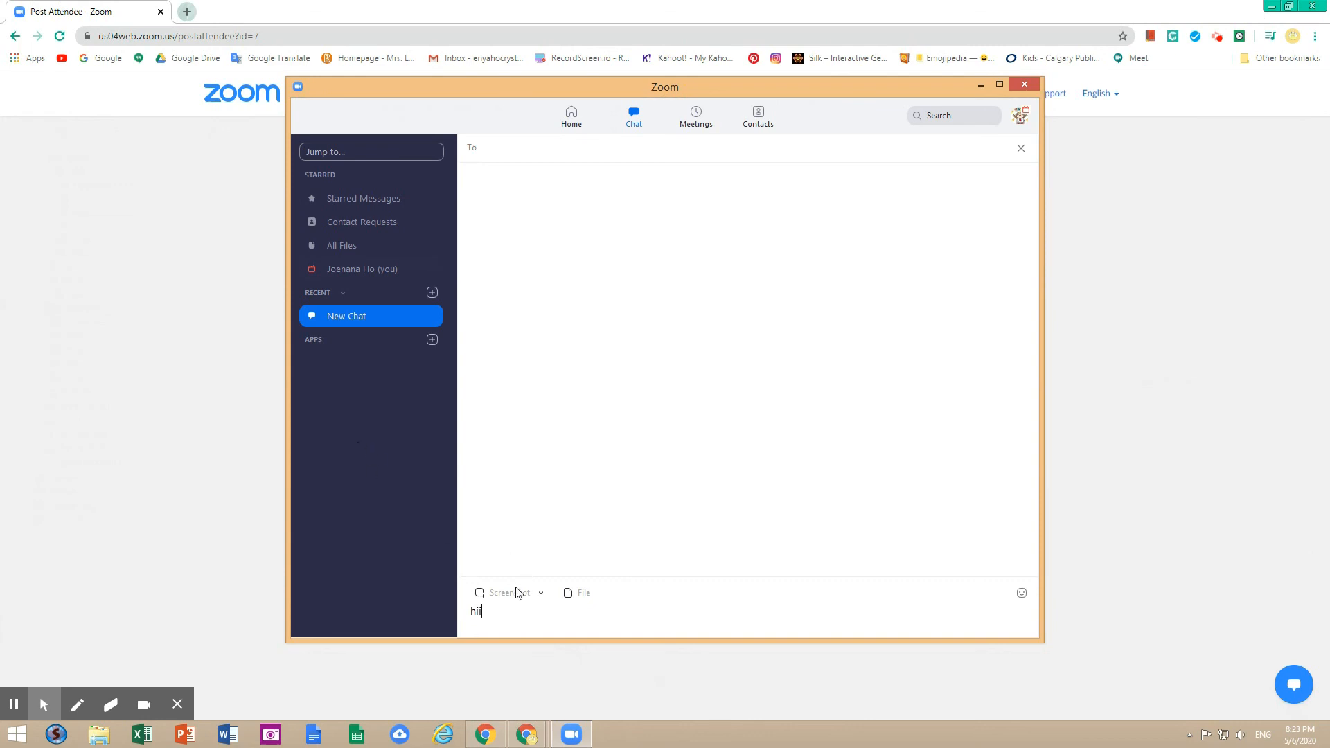
key("BackSpace")
Step: Review the contacts list and the upcoming meetings, and close the Zoom desktop window
left_click(745, 119)
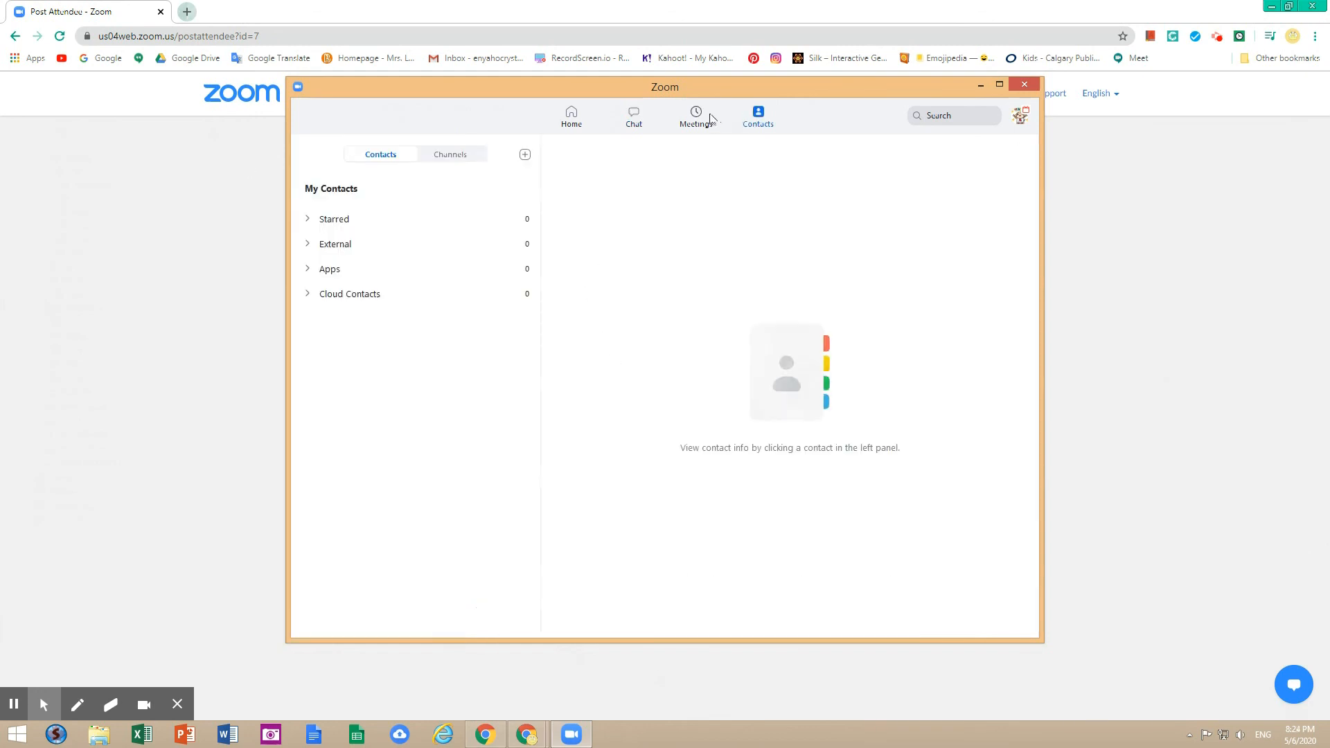
left_click(697, 115)
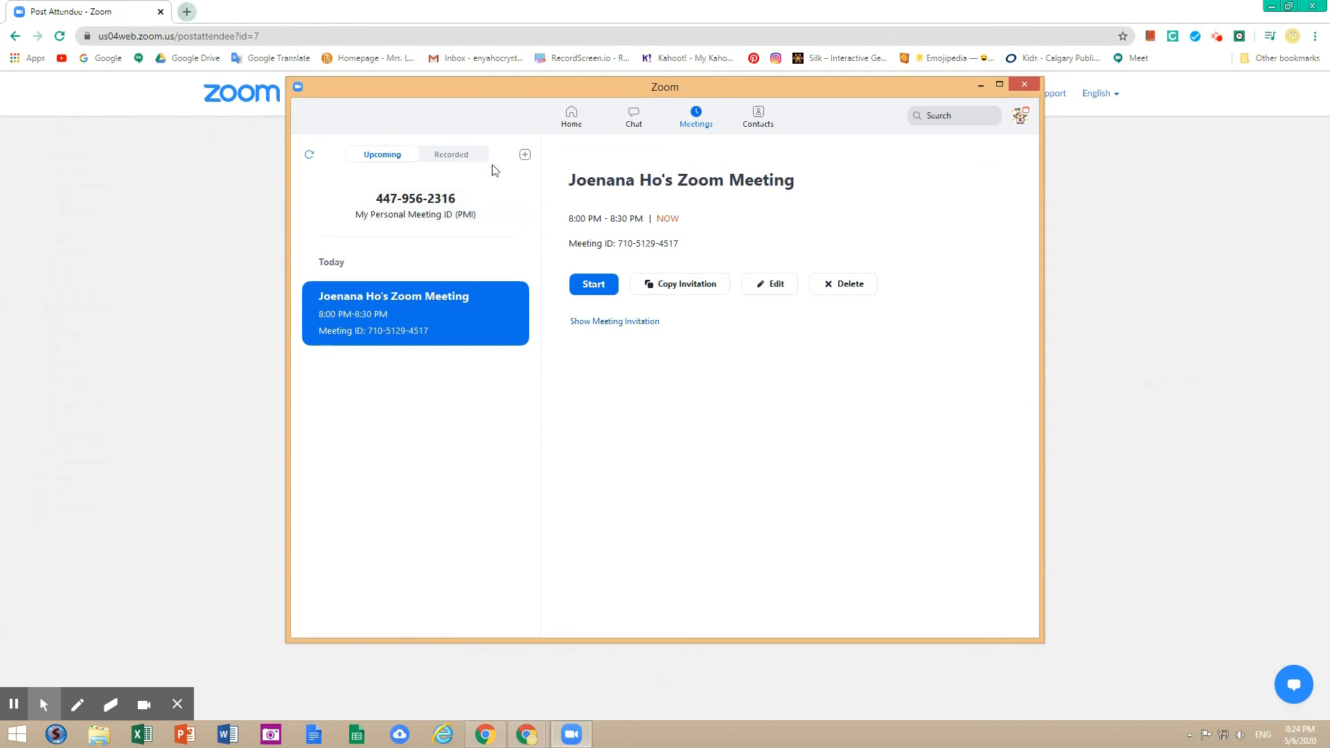
left_click(771, 118)
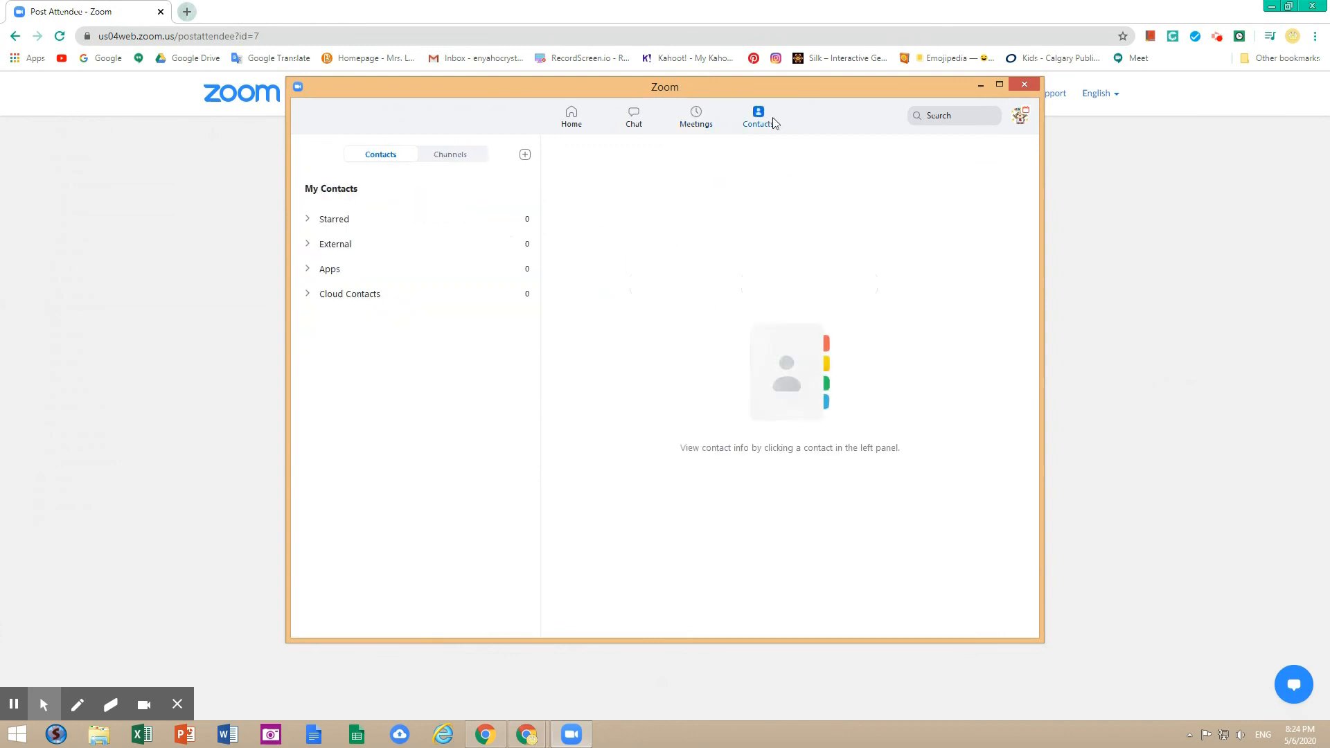
left_click(1017, 86)
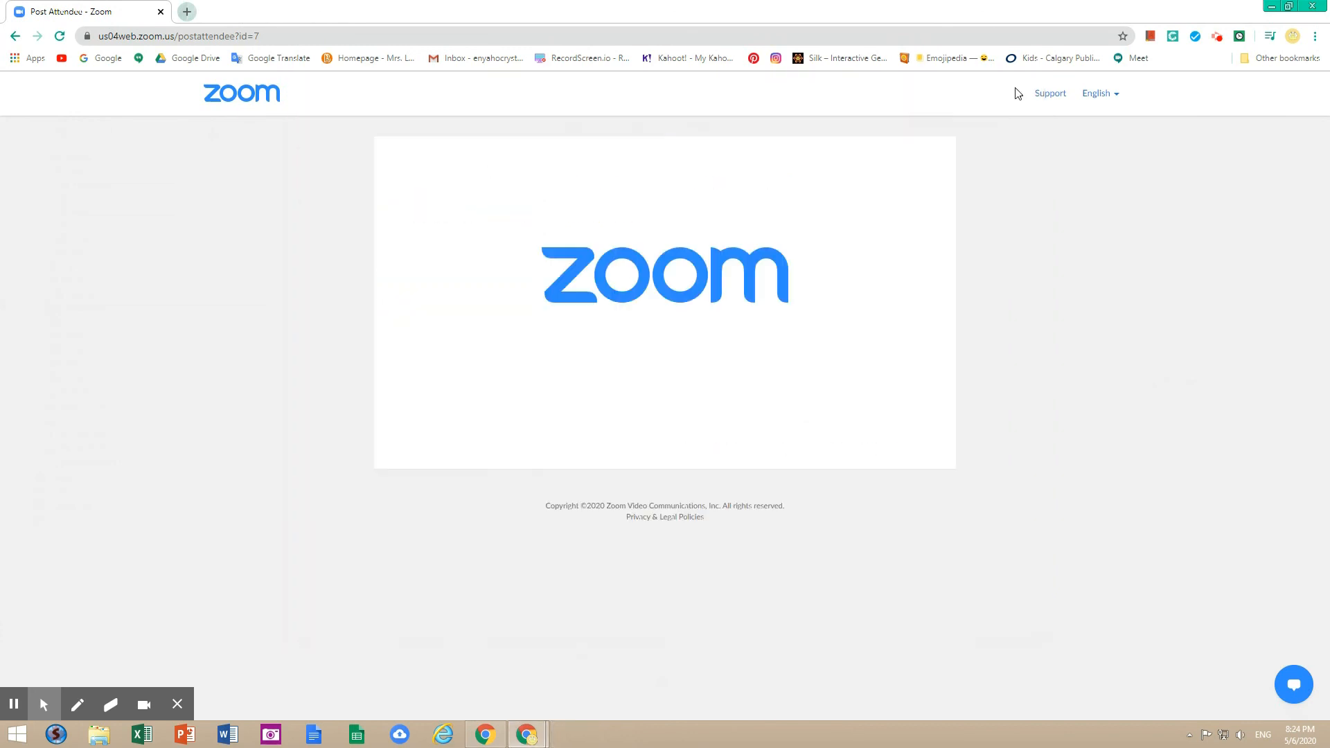